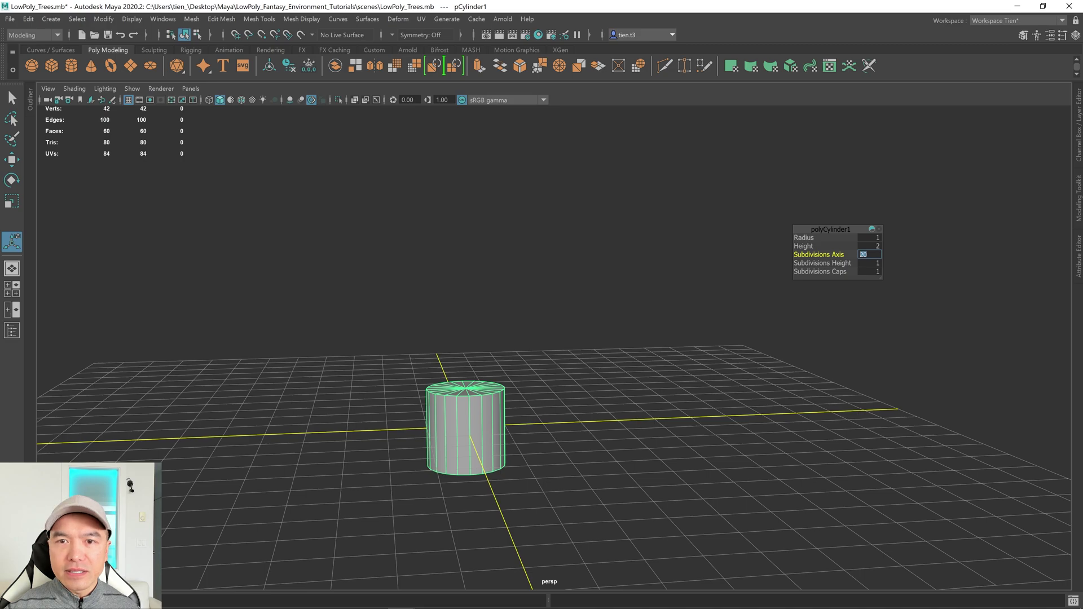
# Set the cylinder's Subdivisions Axis to 6.
pyautogui.press('Return')
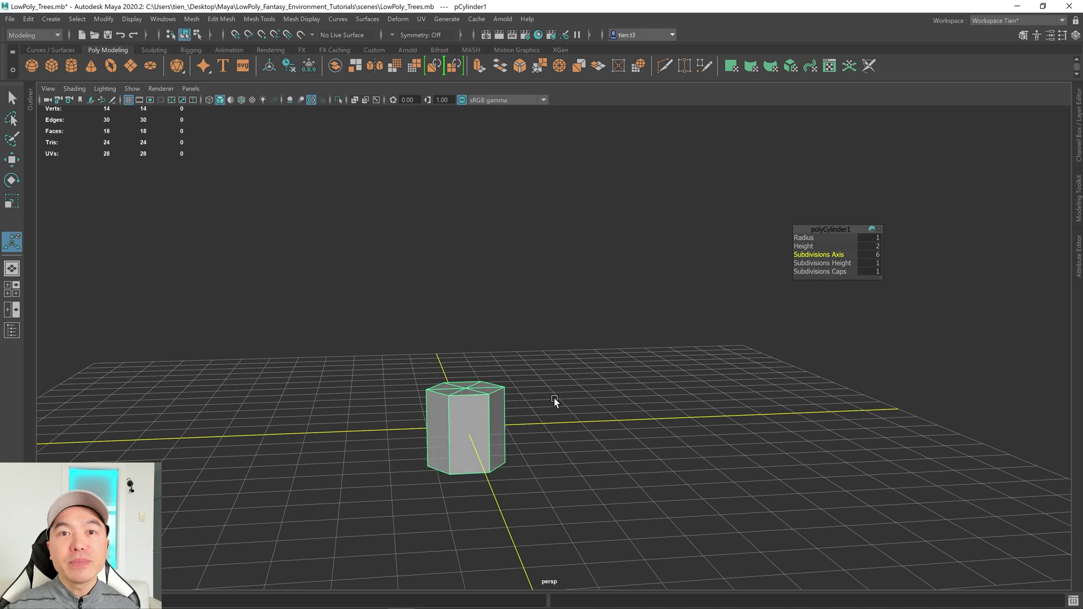
pyautogui.scroll(3, 555, 399)
pyautogui.keyDown('alt'); pyautogui.moveTo(549, 402); pyautogui.dragTo(571, 344, button='middle'); pyautogui.keyUp('alt')
pyautogui.keyDown('alt'); pyautogui.moveTo(571, 343); pyautogui.dragTo(589, 346); pyautogui.keyUp('alt')
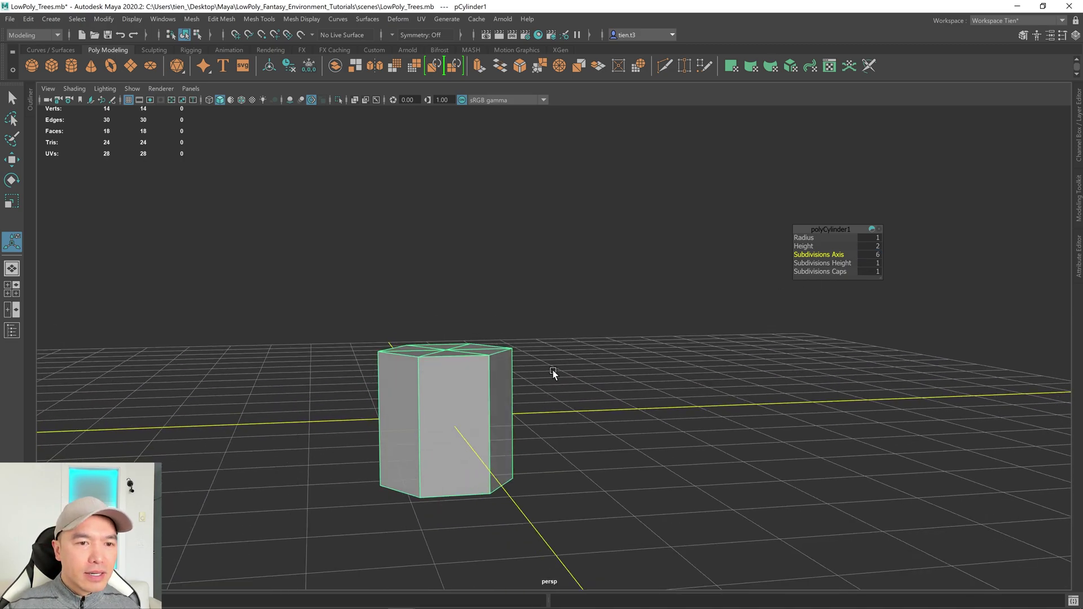
# Move the cylinder's pivot down to its base by snapping it to a bottom vertex.
pyautogui.press('w')
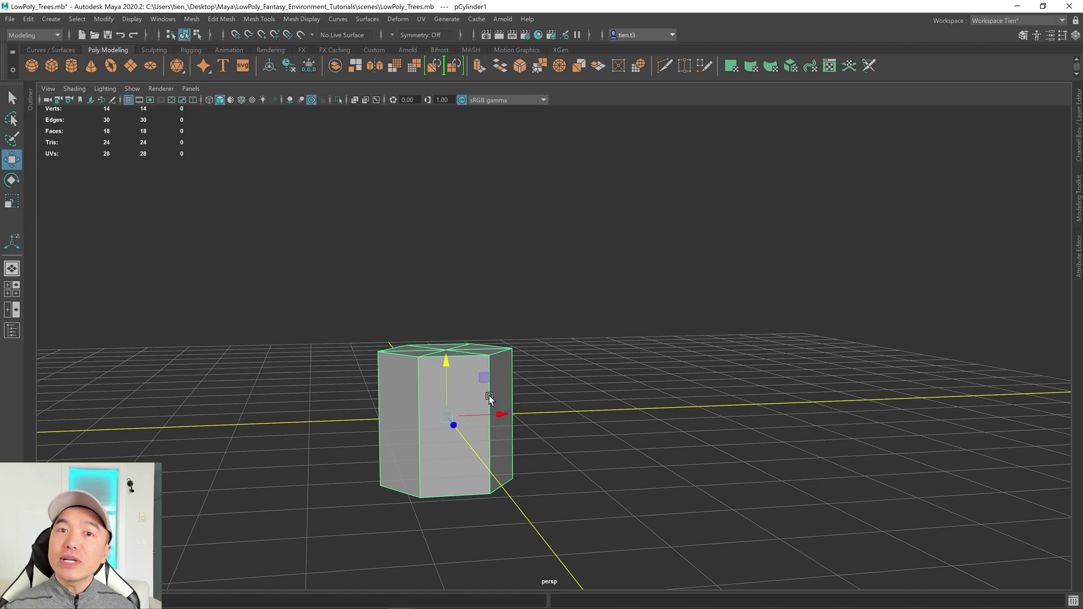
pyautogui.keyDown('alt'); pyautogui.moveTo(529, 460); pyautogui.dragTo(471, 411, button='middle'); pyautogui.keyUp('alt')
pyautogui.keyDown('alt'); pyautogui.moveTo(425, 407); pyautogui.dragTo(443, 374); pyautogui.keyUp('alt')
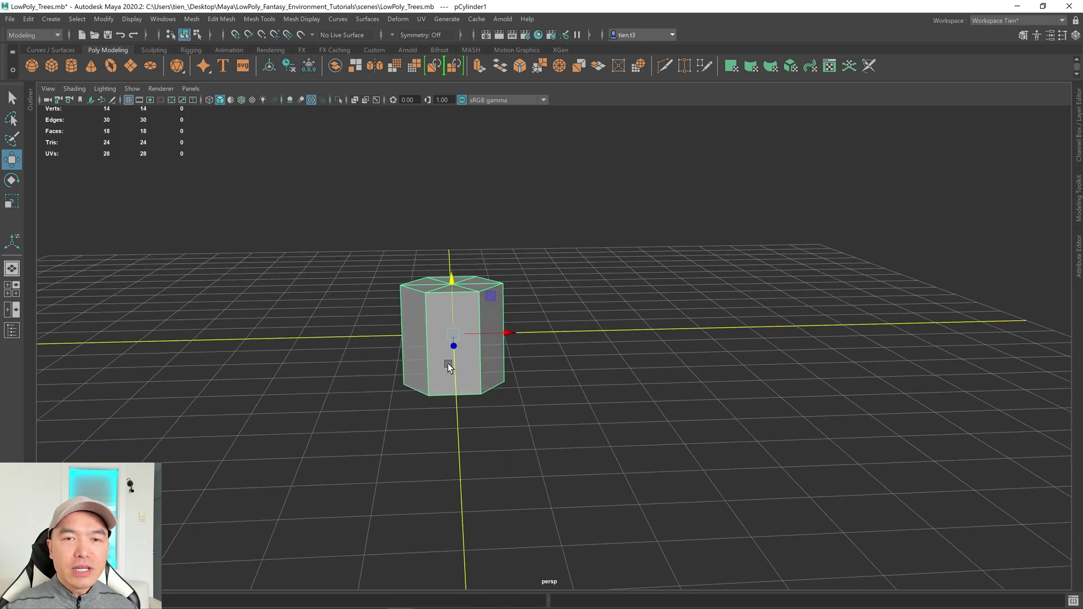
pyautogui.press('d')
pyautogui.press('v')
pyautogui.moveTo(453, 282); pyautogui.dragTo(464, 401)
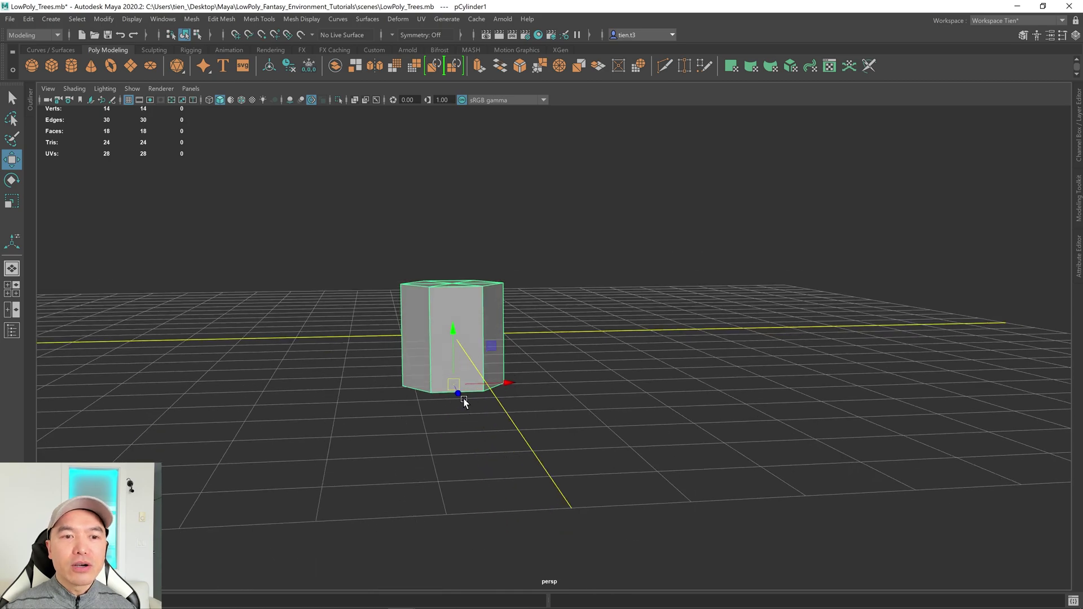
# Raise the cylinder with grid snapping so that its base sits on the ground grid.
pyautogui.press('x')
pyautogui.moveTo(455, 331); pyautogui.dragTo(454, 322)
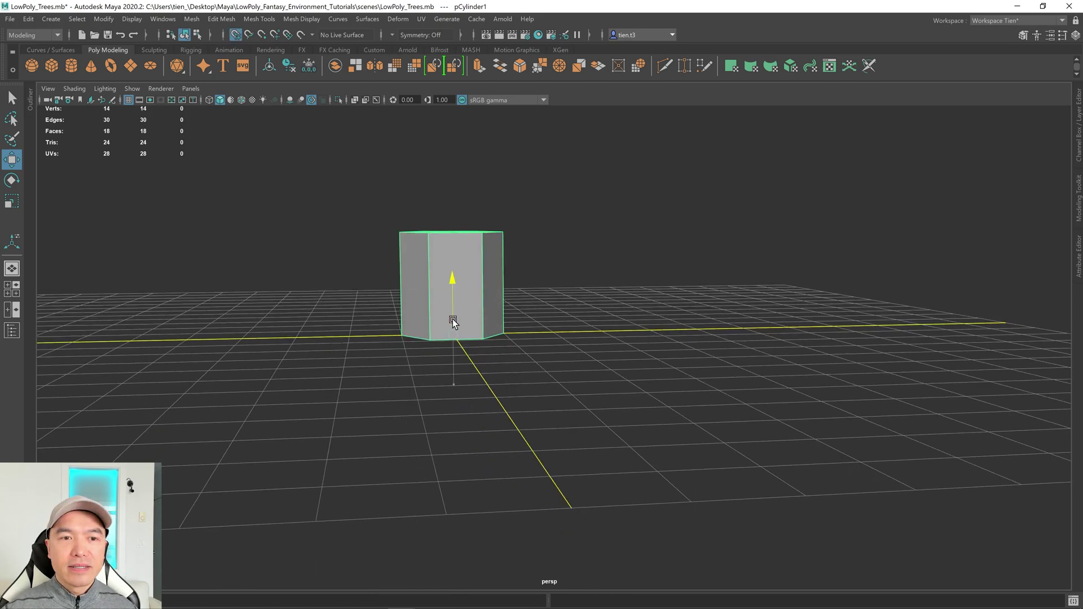
pyautogui.keyDown('alt'); pyautogui.moveTo(512, 354); pyautogui.dragTo(476, 379); pyautogui.keyUp('alt')
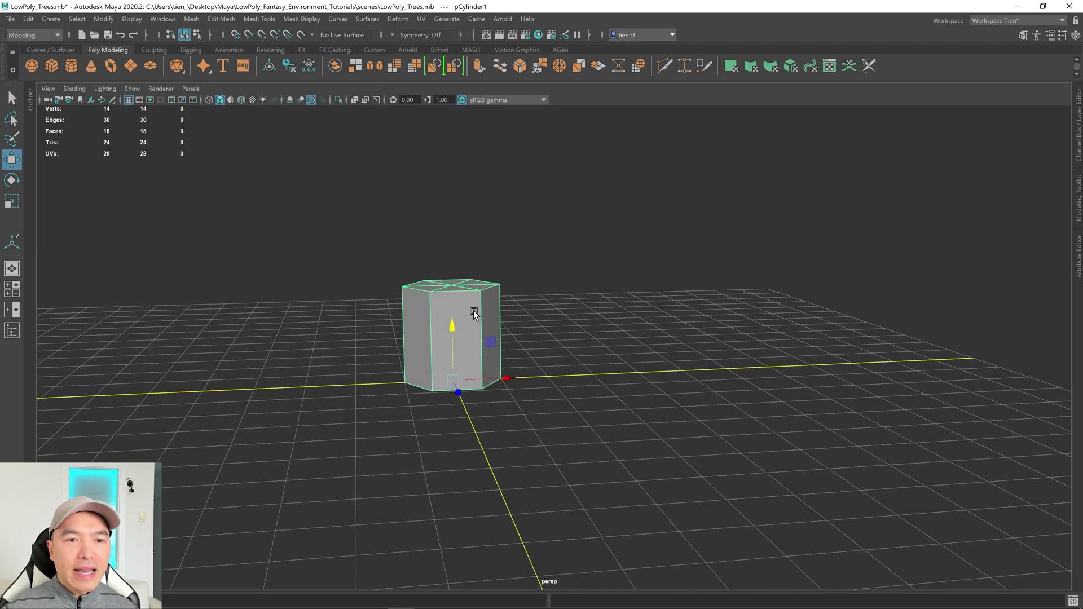
pyautogui.keyDown('alt'); pyautogui.moveTo(483, 292); pyautogui.dragTo(455, 350); pyautogui.keyUp('alt')
pyautogui.keyDown('alt'); pyautogui.moveTo(603, 110); pyautogui.dragTo(533, 206); pyautogui.keyUp('alt')
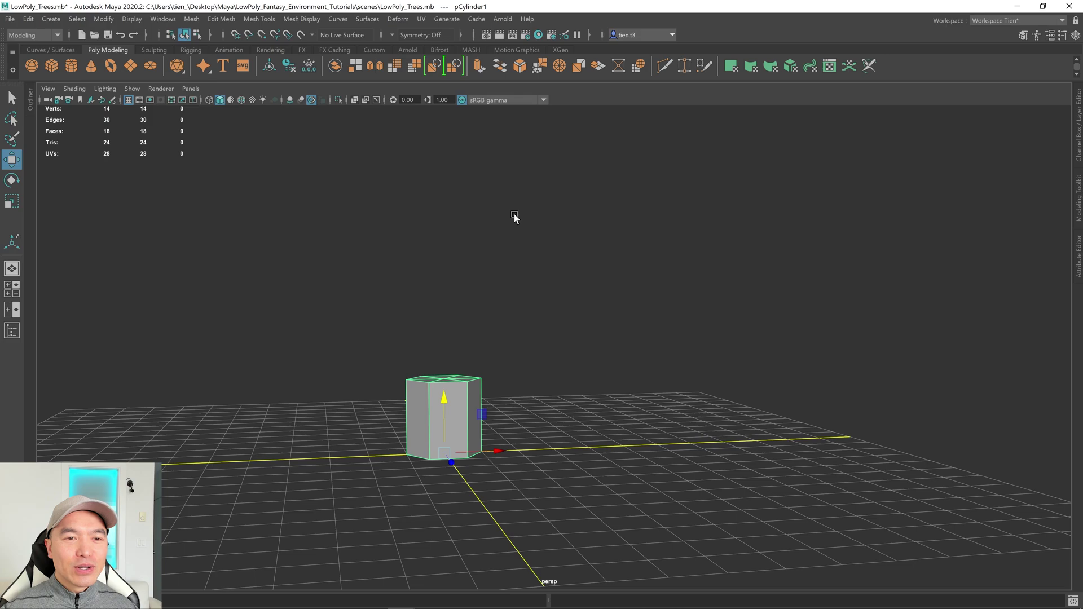
# Select only the six faces of the cylinder's top cap and scale them inward to taper the shape slightly.
pyautogui.moveTo(505, 294); pyautogui.dragTo(507, 326, button='right')
pyautogui.moveTo(353, 350); pyautogui.dragTo(533, 396)
pyautogui.keyDown('alt'); pyautogui.moveTo(533, 397); pyautogui.dragTo(532, 404); pyautogui.keyUp('alt')
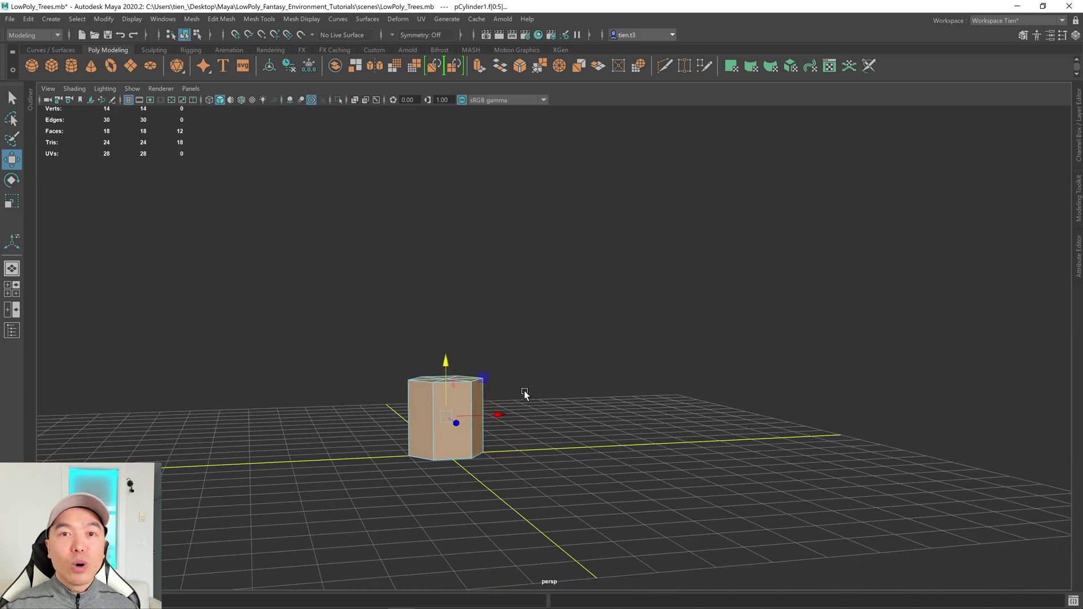
pyautogui.moveTo(366, 410); pyautogui.dragTo(556, 412)
pyautogui.keyDown('alt'); pyautogui.moveTo(441, 414); pyautogui.dragTo(425, 393); pyautogui.keyUp('alt')
pyautogui.scroll(3, 464, 374)
pyautogui.scroll(1, 430, 385)
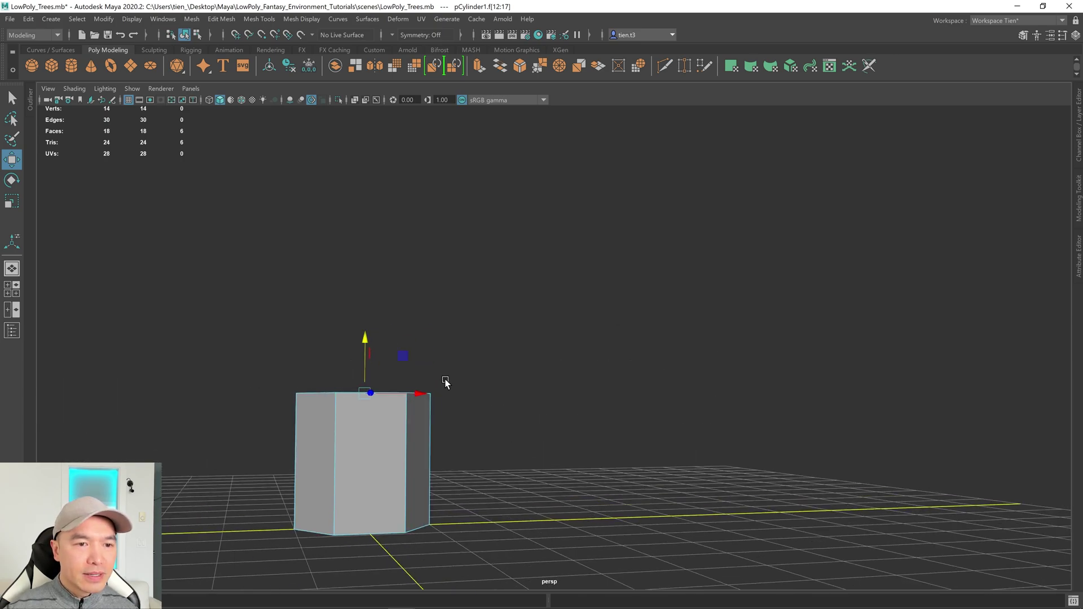
pyautogui.keyDown('alt'); pyautogui.moveTo(484, 371); pyautogui.dragTo(518, 361); pyautogui.keyUp('alt')
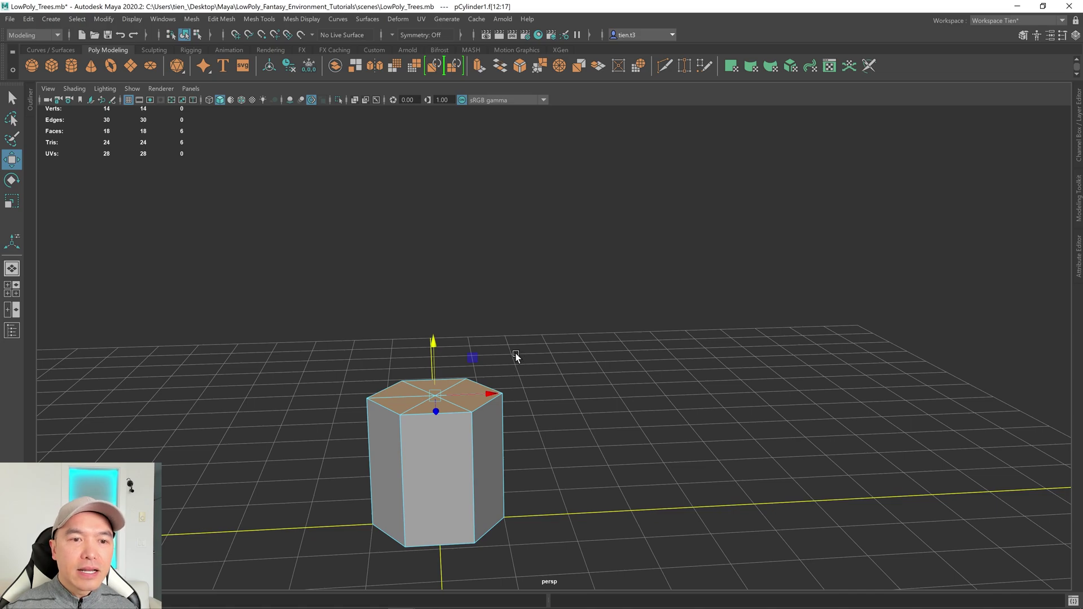
pyautogui.keyDown('alt'); pyautogui.moveTo(469, 338); pyautogui.dragTo(467, 355); pyautogui.keyUp('alt')
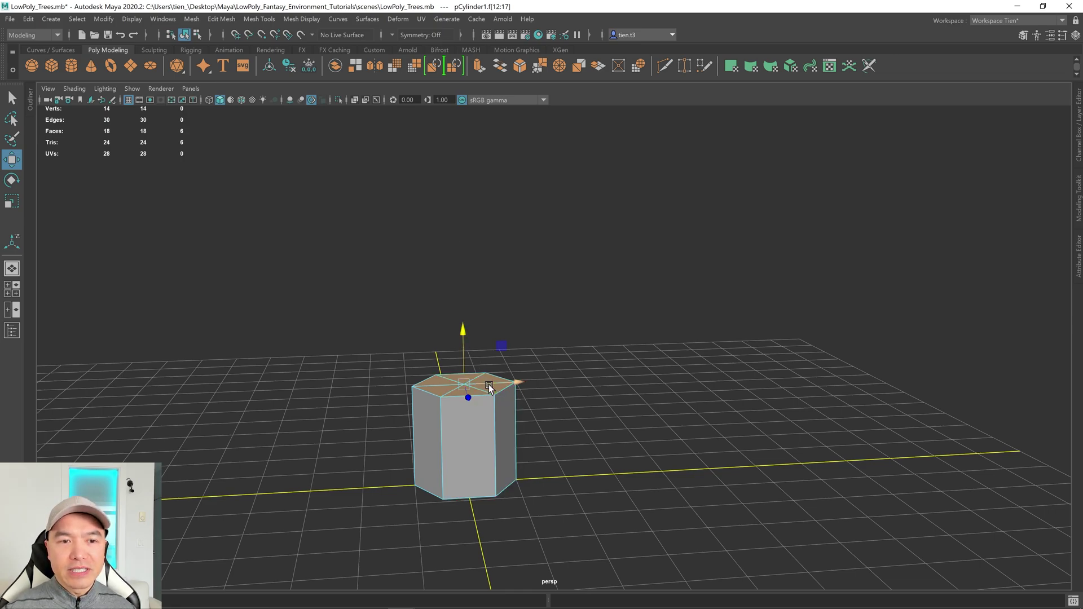
pyautogui.press('r')
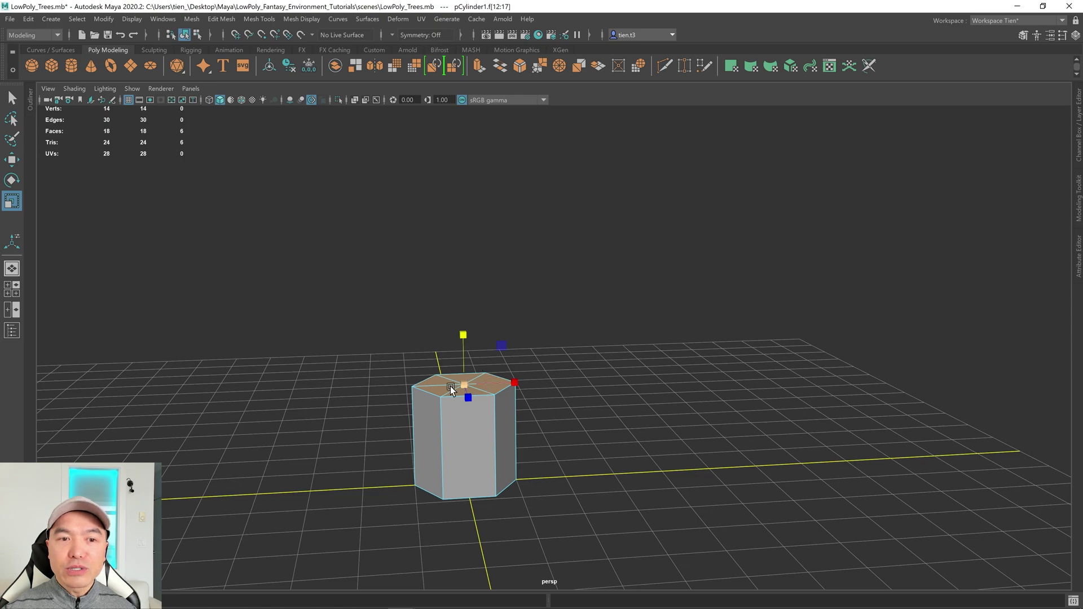
pyautogui.moveTo(463, 385); pyautogui.dragTo(477, 371)
# Extrude the top cap faces upward to form a second trunk section and scale them slightly inward.
pyautogui.scroll(-4, 472, 386)
pyautogui.keyDown('alt'); pyautogui.moveTo(518, 344); pyautogui.dragTo(485, 406, button='middle'); pyautogui.keyUp('alt')
pyautogui.keyDown('alt'); pyautogui.moveTo(484, 406); pyautogui.dragTo(476, 390); pyautogui.keyUp('alt')
pyautogui.press('w')
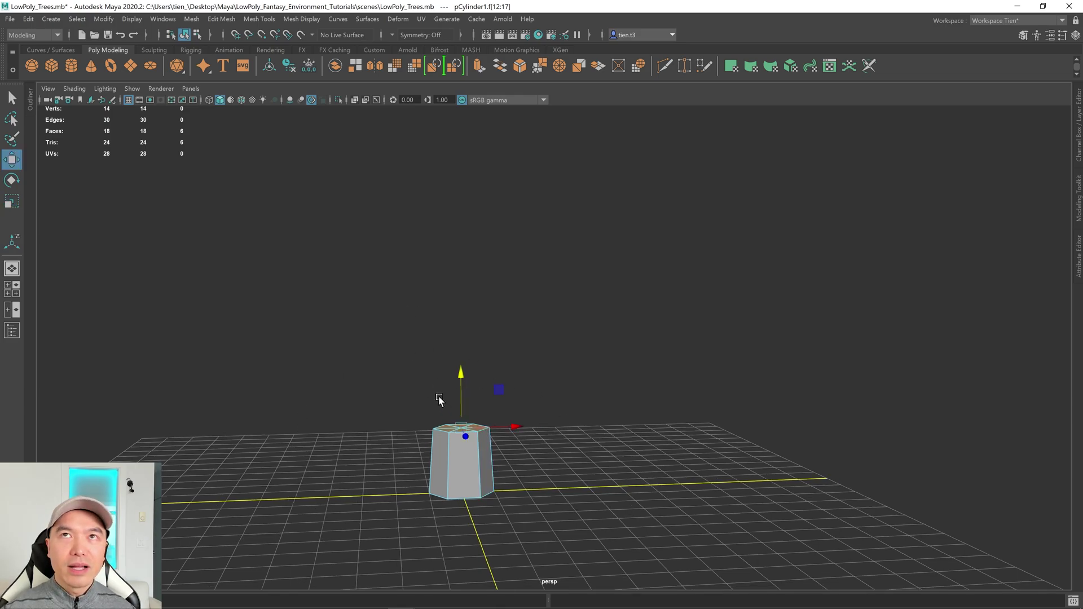
pyautogui.keyDown('shift'); pyautogui.moveTo(459, 375); pyautogui.dragTo(465, 277); pyautogui.keyUp('shift')
pyautogui.press('r')
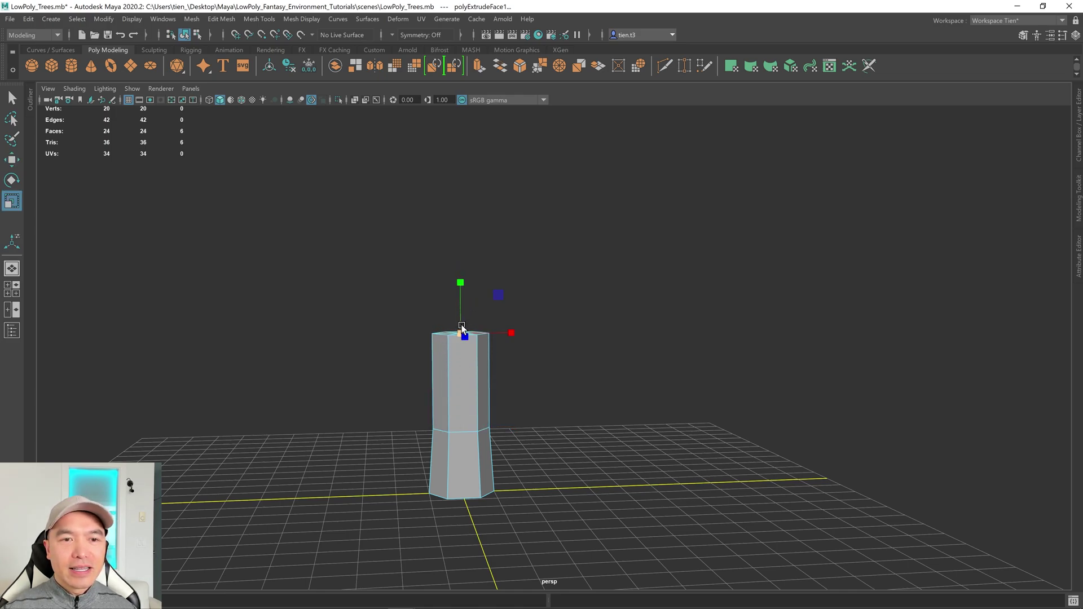
pyautogui.moveTo(462, 330); pyautogui.dragTo(458, 329)
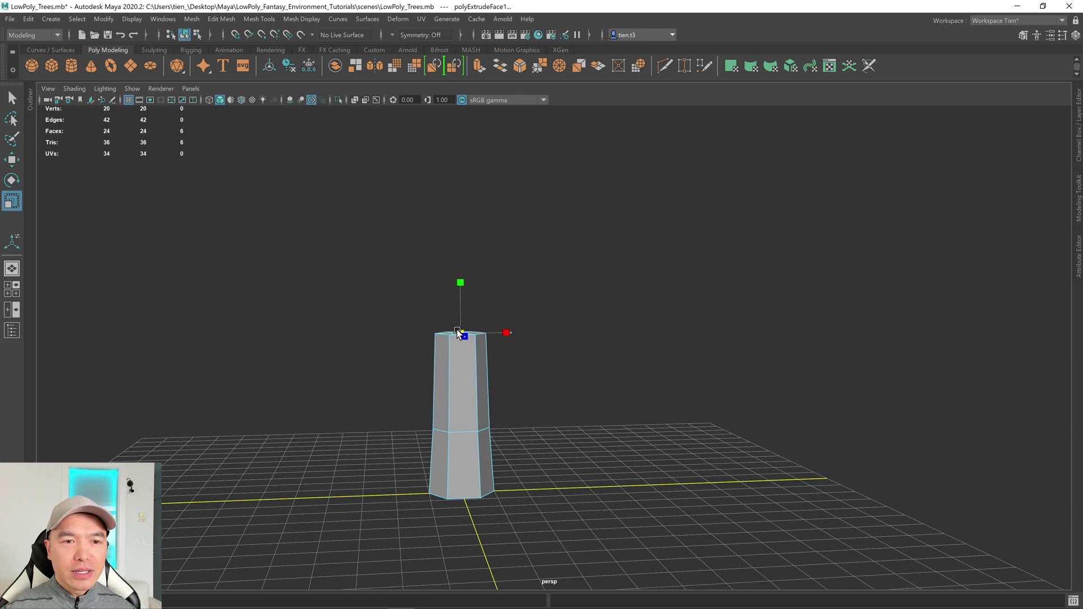
# Extrude the top cap faces upward again to form a third trunk section and narrow its upper end.
pyautogui.keyDown('alt'); pyautogui.moveTo(497, 290); pyautogui.dragTo(472, 365); pyautogui.keyUp('alt')
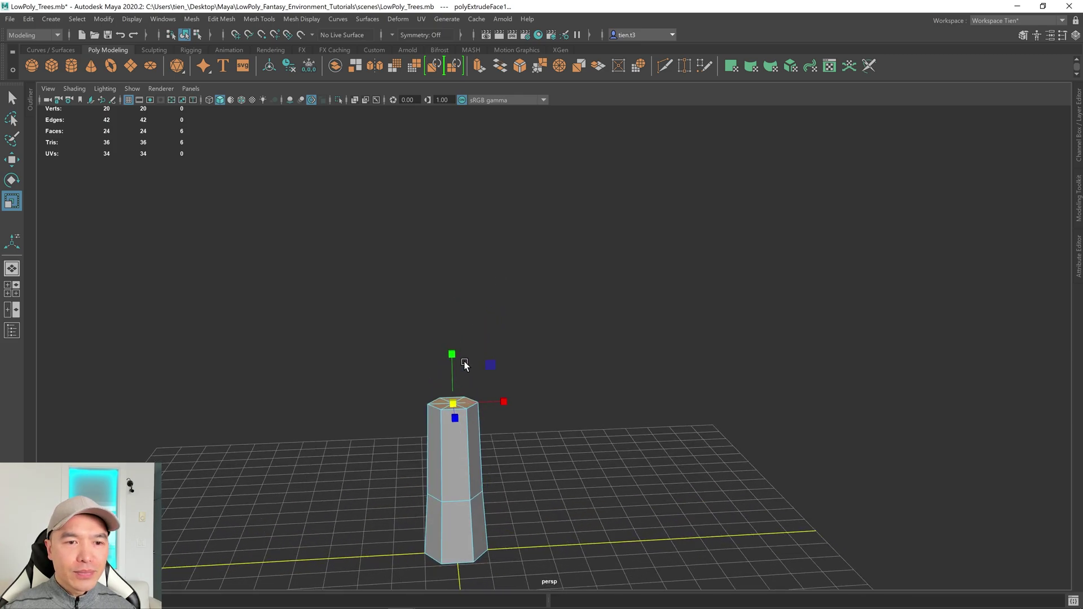
pyautogui.keyDown('alt'); pyautogui.moveTo(473, 442); pyautogui.dragTo(483, 409); pyautogui.keyUp('alt')
pyautogui.press('w')
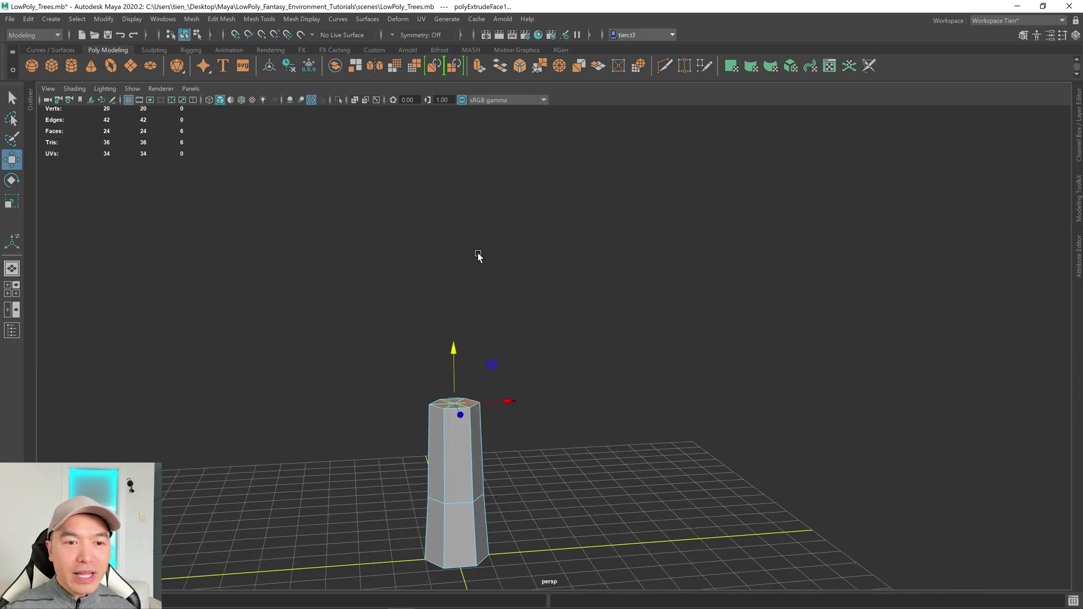
pyautogui.moveTo(453, 351); pyautogui.dragTo(454, 244)
pyautogui.hotkey('ctrl', 'e')
pyautogui.press('r')
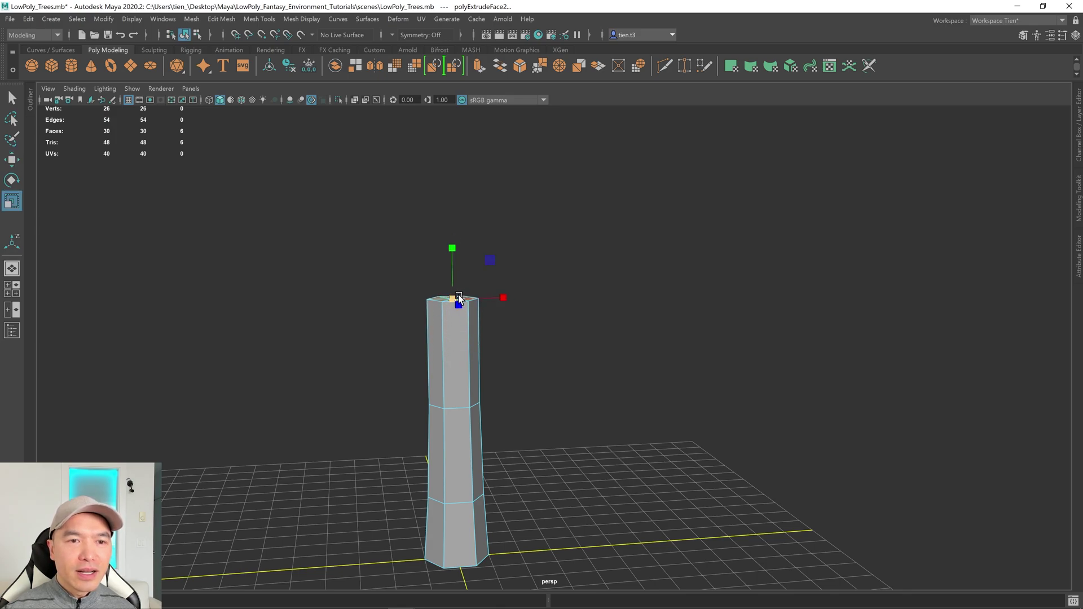
pyautogui.moveTo(456, 298); pyautogui.dragTo(449, 296)
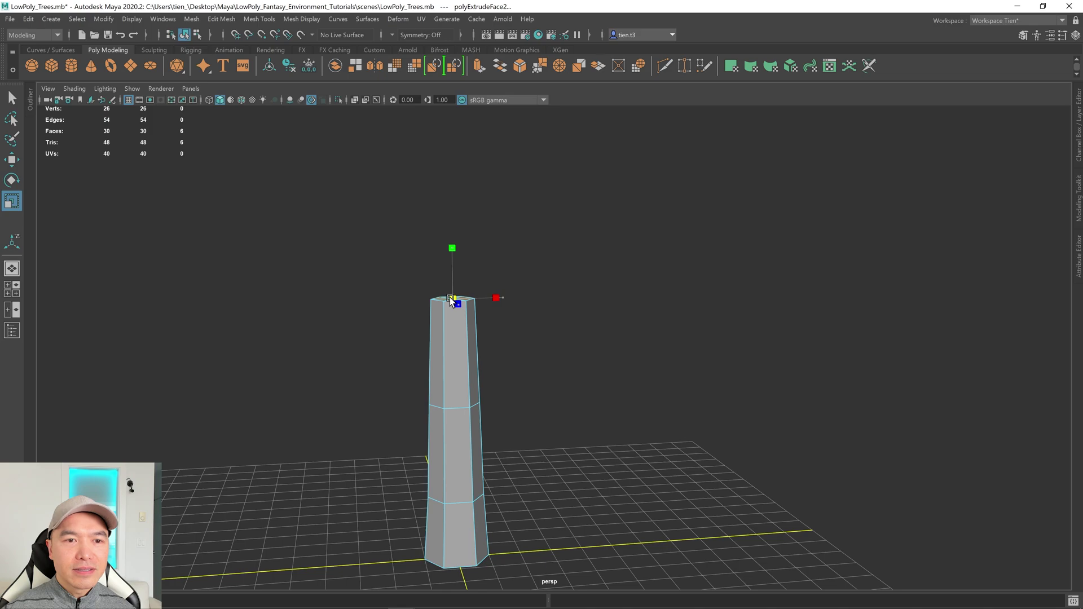
# Extrude a fourth, taller trunk section from the top cap faces, adjust its height and taper its end.
pyautogui.keyDown('alt'); pyautogui.moveTo(487, 291); pyautogui.dragTo(486, 376, button='middle'); pyautogui.keyUp('alt')
pyautogui.press('w')
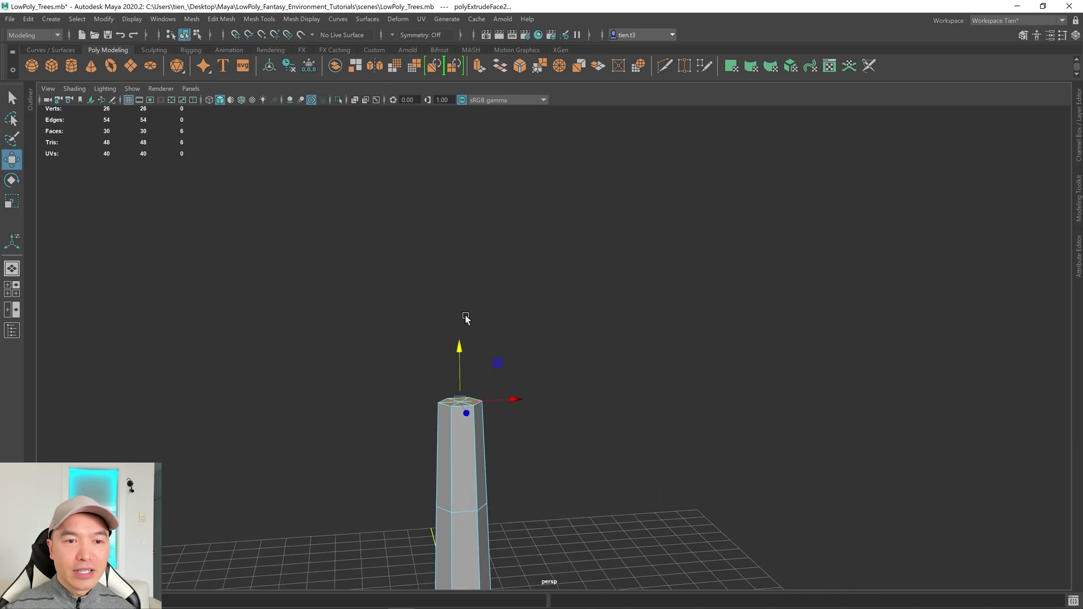
pyautogui.keyDown('shift'); pyautogui.moveTo(460, 347); pyautogui.dragTo(463, 219); pyautogui.keyUp('shift')
pyautogui.scroll(-3, 494, 351)
pyautogui.moveTo(495, 351)
pyautogui.keyDown('alt'); pyautogui.mouseDown()
pyautogui.moveTo(475, 331)
pyautogui.moveTo(489, 335)
pyautogui.mouseUp(); pyautogui.keyUp('alt')
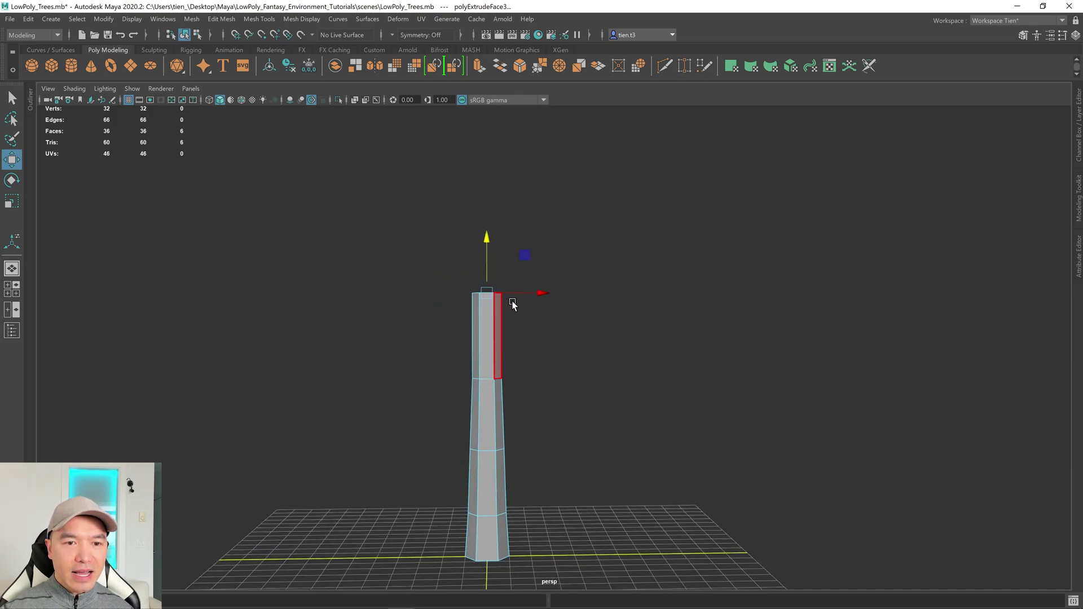
pyautogui.moveTo(487, 240); pyautogui.dragTo(482, 274)
pyautogui.press('r')
pyautogui.keyDown('alt'); pyautogui.moveTo(520, 340); pyautogui.dragTo(552, 429); pyautogui.keyUp('alt')
pyautogui.press('q')
# Leave face selection and return the whole trunk to object mode.
pyautogui.scroll(3, 543, 392)
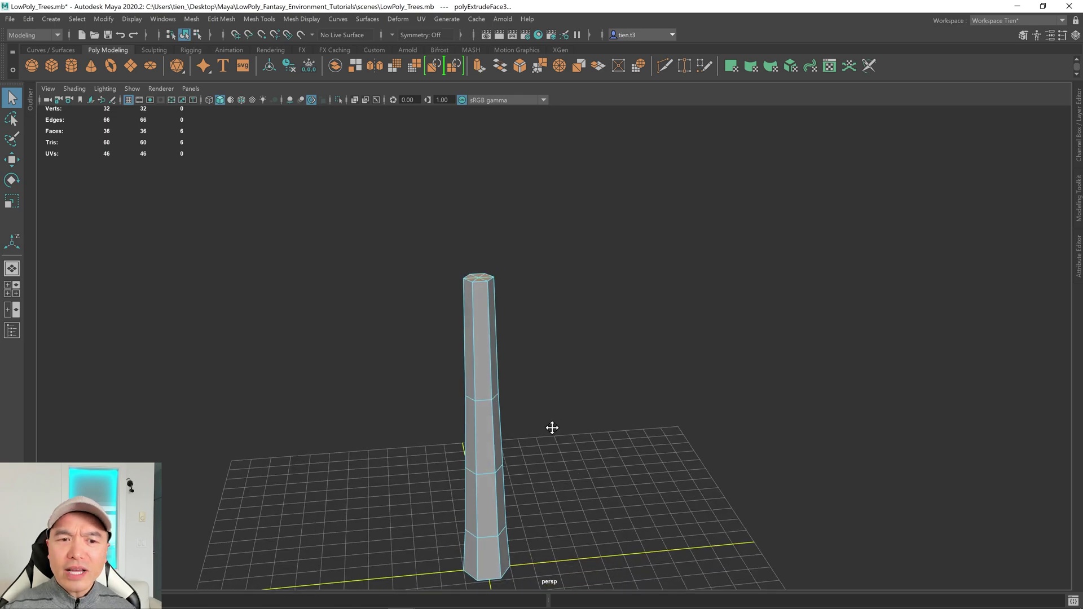
pyautogui.keyDown('alt'); pyautogui.moveTo(552, 427); pyautogui.dragTo(555, 420, button='middle'); pyautogui.keyUp('alt')
pyautogui.keyDown('alt'); pyautogui.moveTo(555, 420); pyautogui.dragTo(528, 396); pyautogui.keyUp('alt')
pyautogui.keyDown('alt'); pyautogui.moveTo(451, 423); pyautogui.dragTo(431, 423); pyautogui.keyUp('alt')
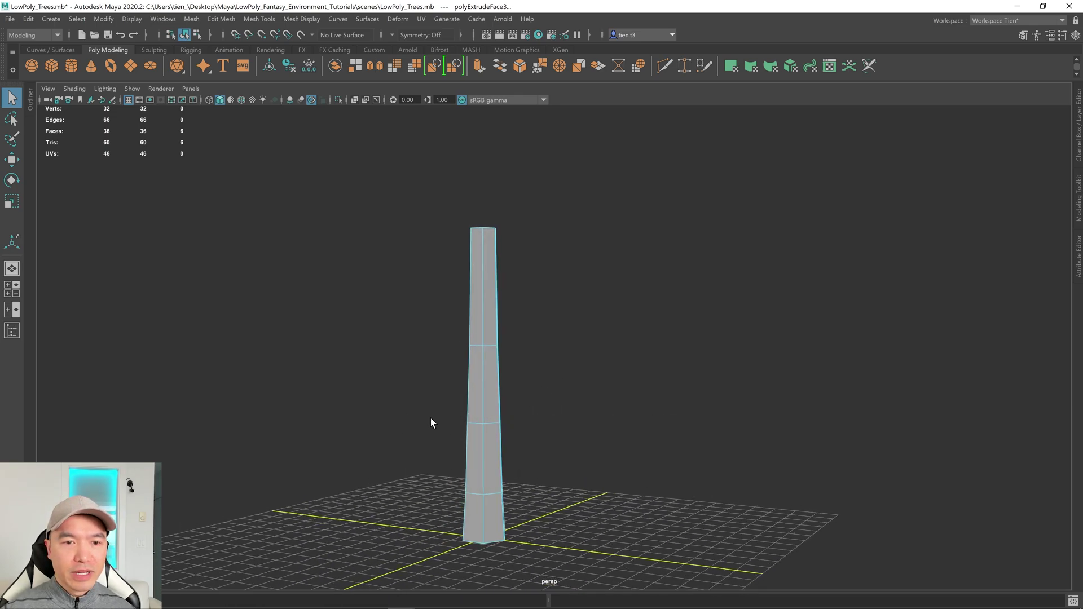
pyautogui.moveTo(522, 295)
pyautogui.mouseDown(button='right')
pyautogui.moveTo(523, 319)
pyautogui.moveTo(634, 214)
pyautogui.moveTo(671, 259)
pyautogui.mouseUp(button='right')
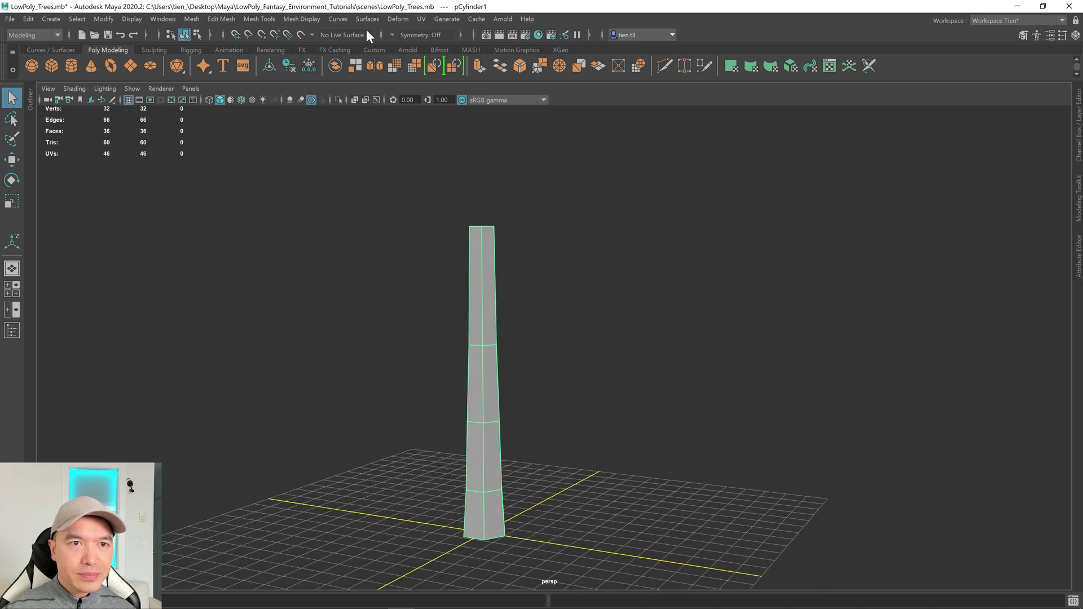
# Reset the Soft Modification Tool options, enable Preserve history and activate the tool on the trunk.
pyautogui.click(398, 19)
pyautogui.moveTo(447, 19)
pyautogui.moveTo(398, 18)
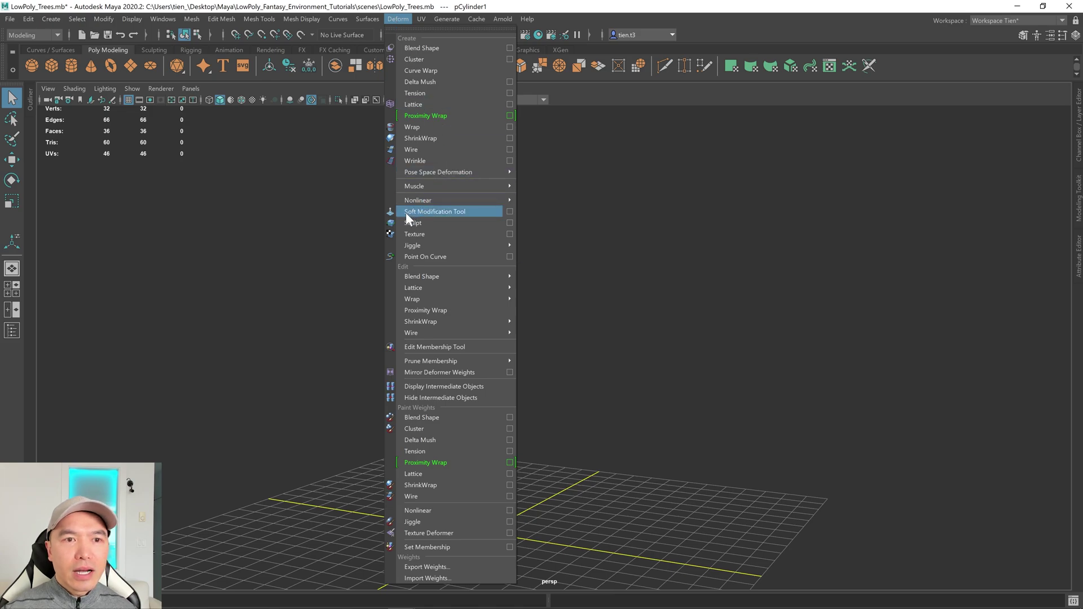
pyautogui.click(509, 212)
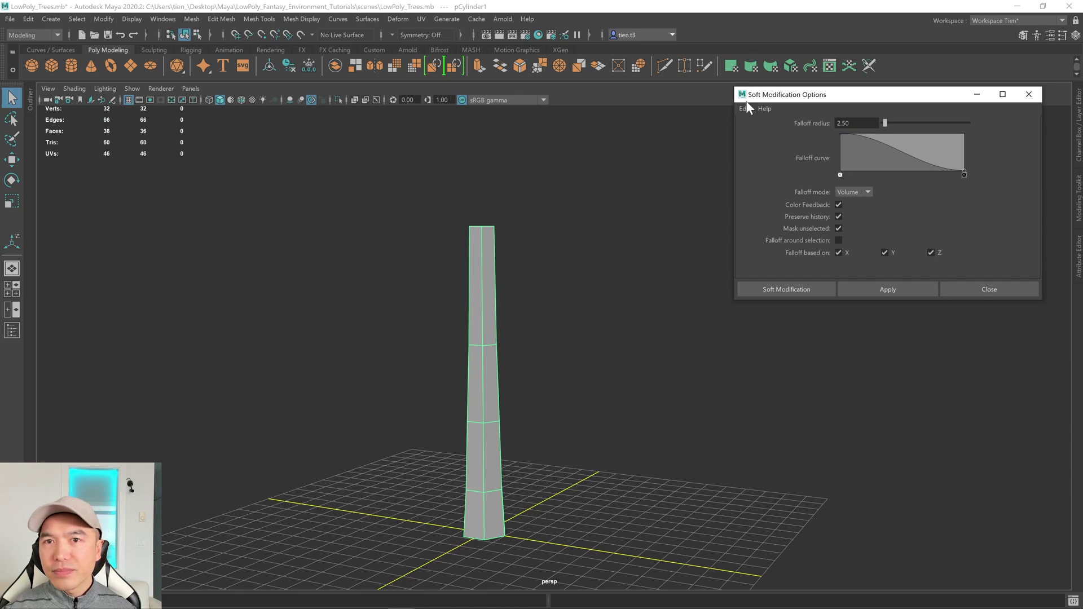
pyautogui.click(746, 108)
pyautogui.click(760, 132)
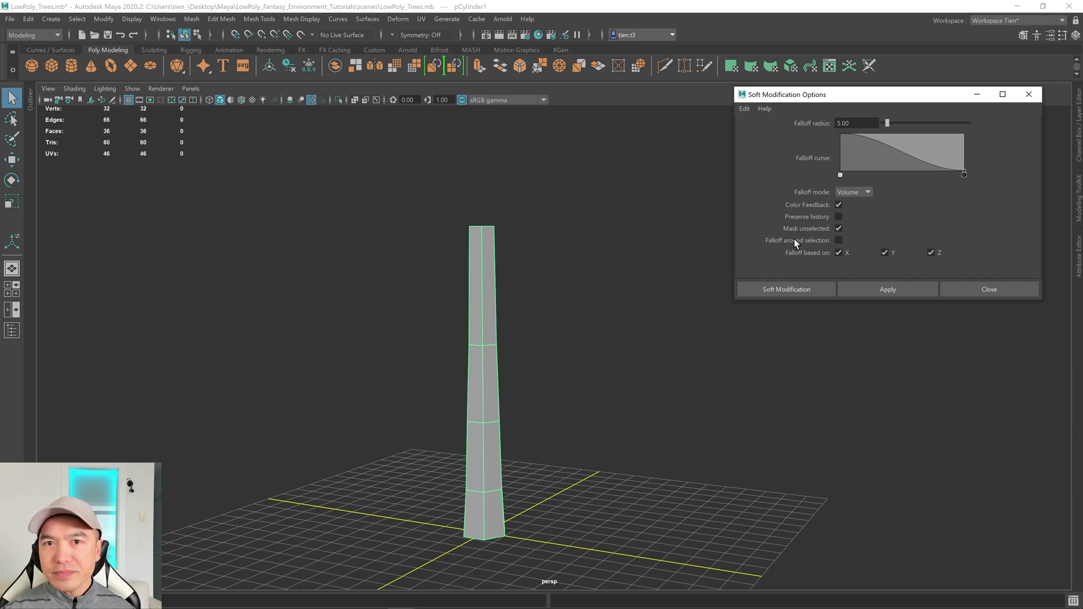
pyautogui.click(839, 217)
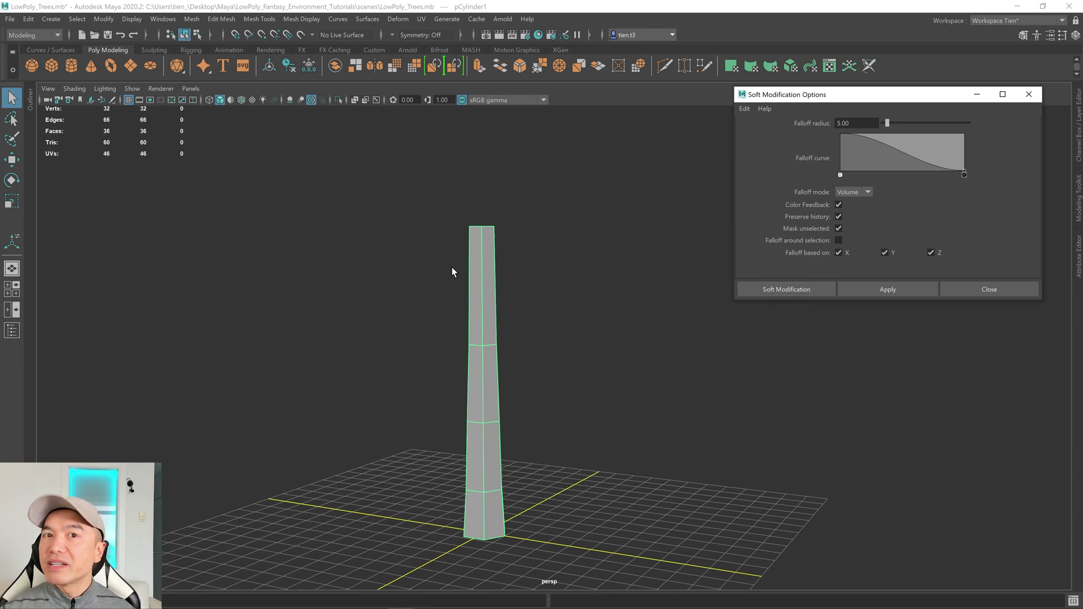
pyautogui.click(790, 289)
# Place a soft modification handle on the lower trunk, adjust its falloff radius and pull it sideways to bend the base.
pyautogui.keyDown('alt'); pyautogui.moveTo(773, 303); pyautogui.dragTo(483, 434); pyautogui.keyUp('alt')
pyautogui.press('b')
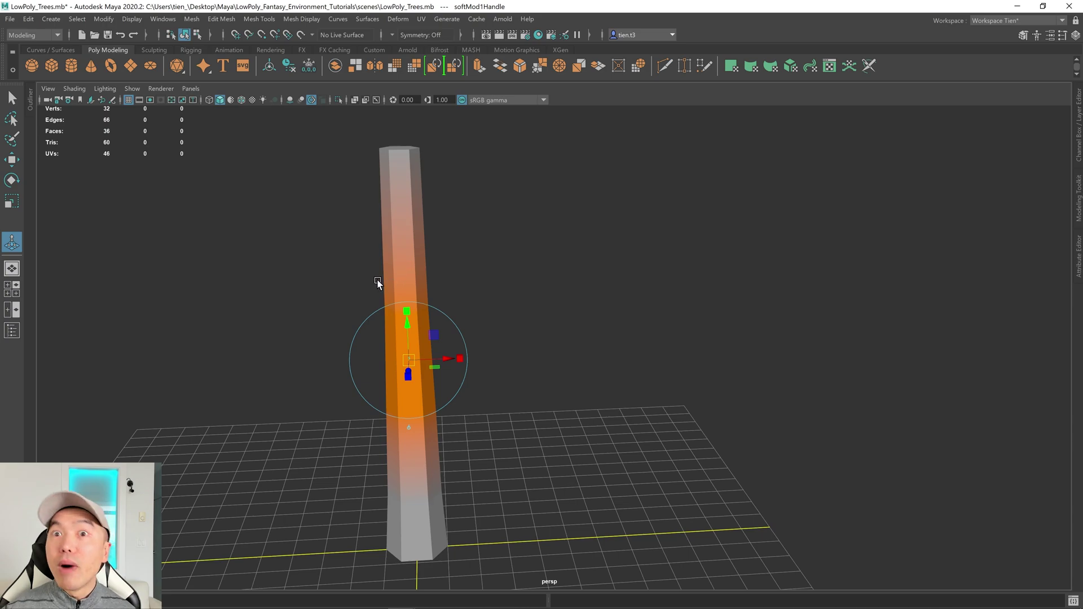
pyautogui.keyDown('alt'); pyautogui.moveTo(421, 314); pyautogui.dragTo(453, 458); pyautogui.keyUp('alt')
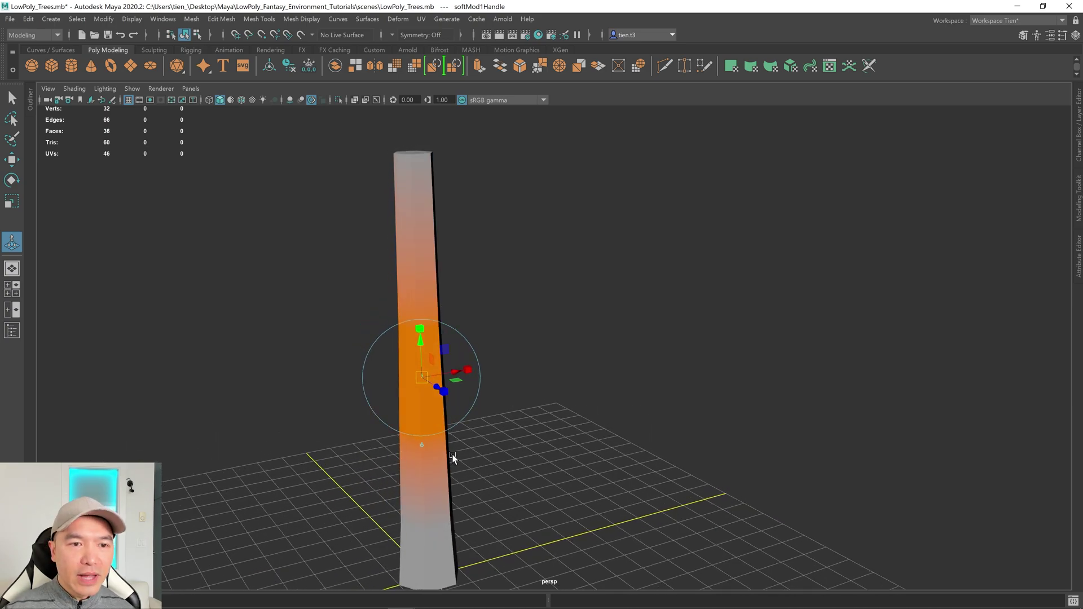
pyautogui.click(435, 485)
pyautogui.keyDown('alt'); pyautogui.moveTo(527, 560); pyautogui.dragTo(502, 502); pyautogui.keyUp('alt')
pyautogui.press('b')
pyautogui.moveTo(461, 437); pyautogui.dragTo(536, 428)
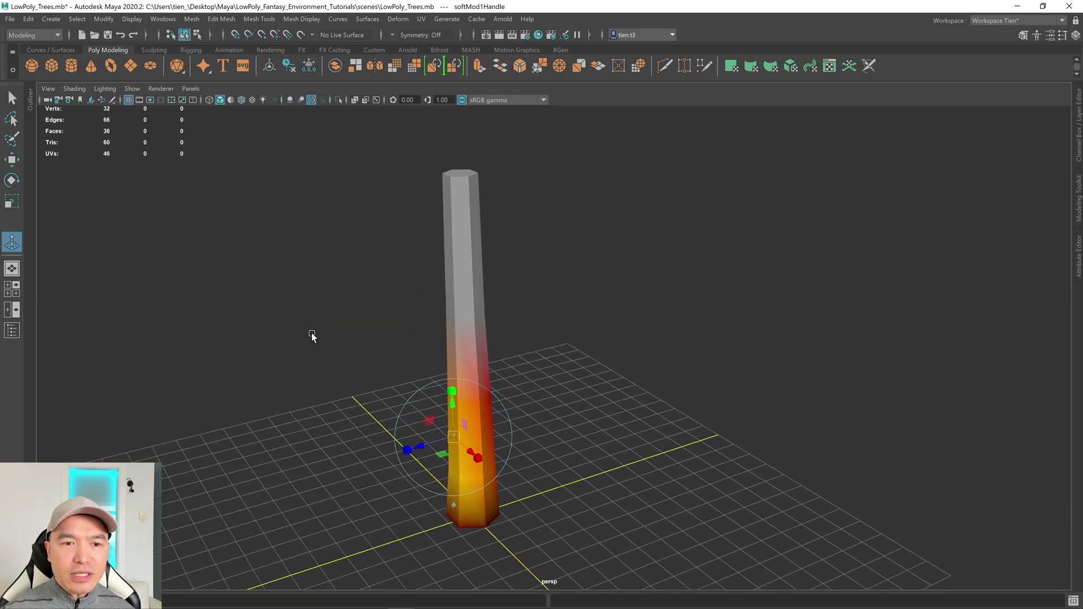
# Place a second soft modification handle midway up the trunk and move it to bend the middle.
pyautogui.keyDown('alt'); pyautogui.moveTo(660, 400); pyautogui.dragTo(631, 409); pyautogui.keyUp('alt')
pyautogui.click(533, 352)
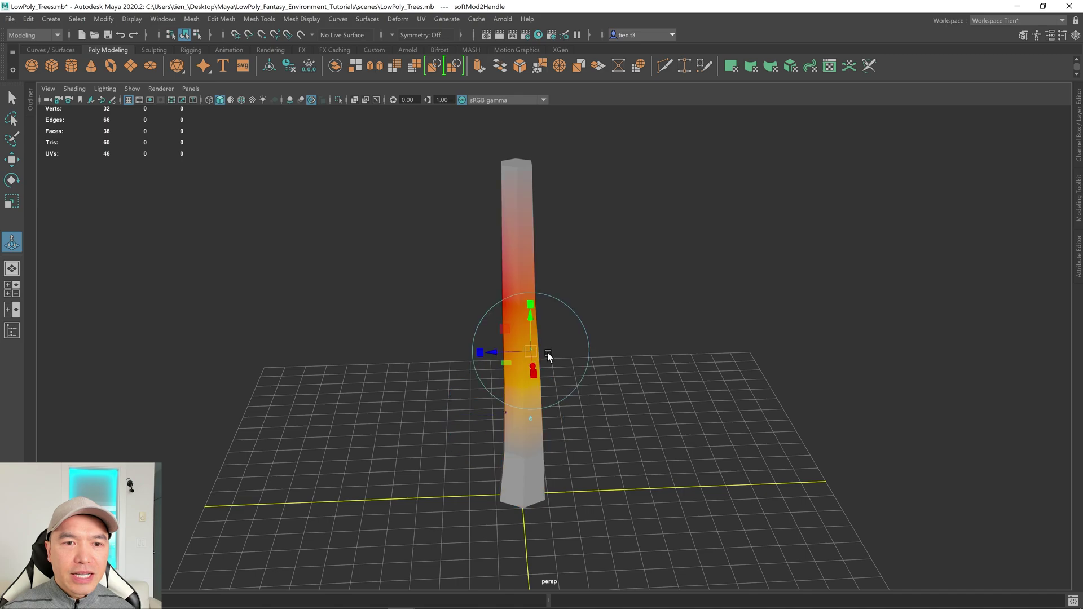
pyautogui.moveTo(534, 353); pyautogui.dragTo(489, 302)
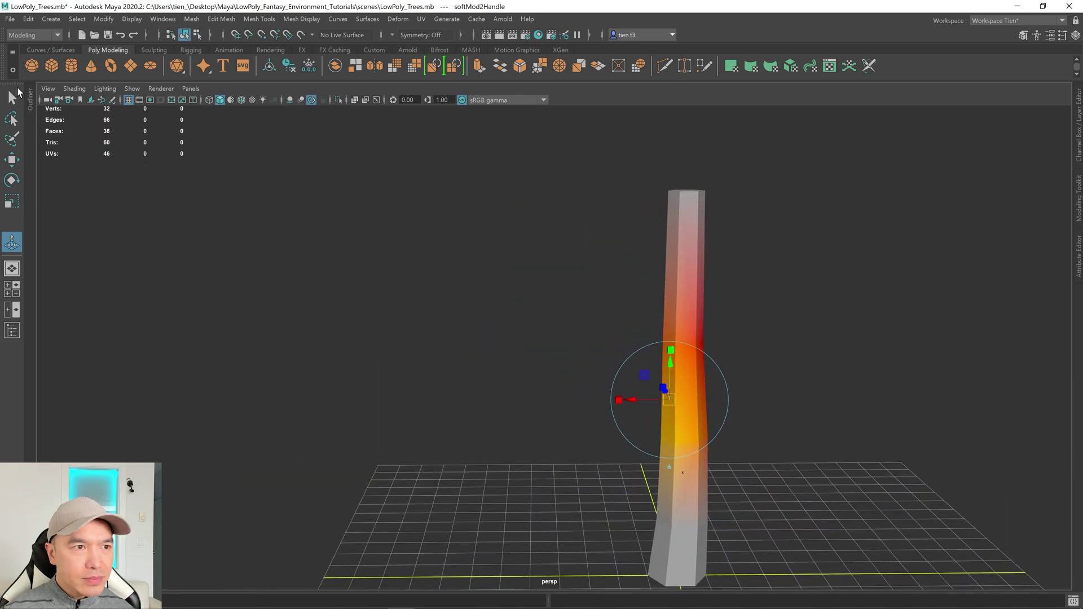
# Show the Outliner and place a third soft modification handle on the upper part of the trunk.
pyautogui.click(26, 102)
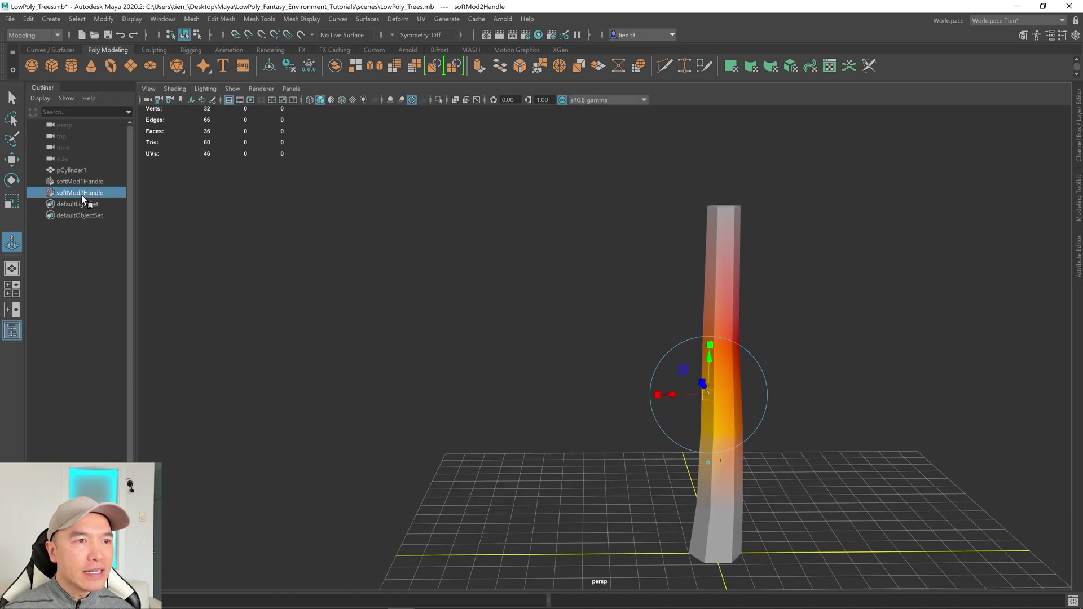
pyautogui.keyDown('alt'); pyautogui.moveTo(284, 254); pyautogui.dragTo(566, 305); pyautogui.keyUp('alt')
pyautogui.click(607, 220)
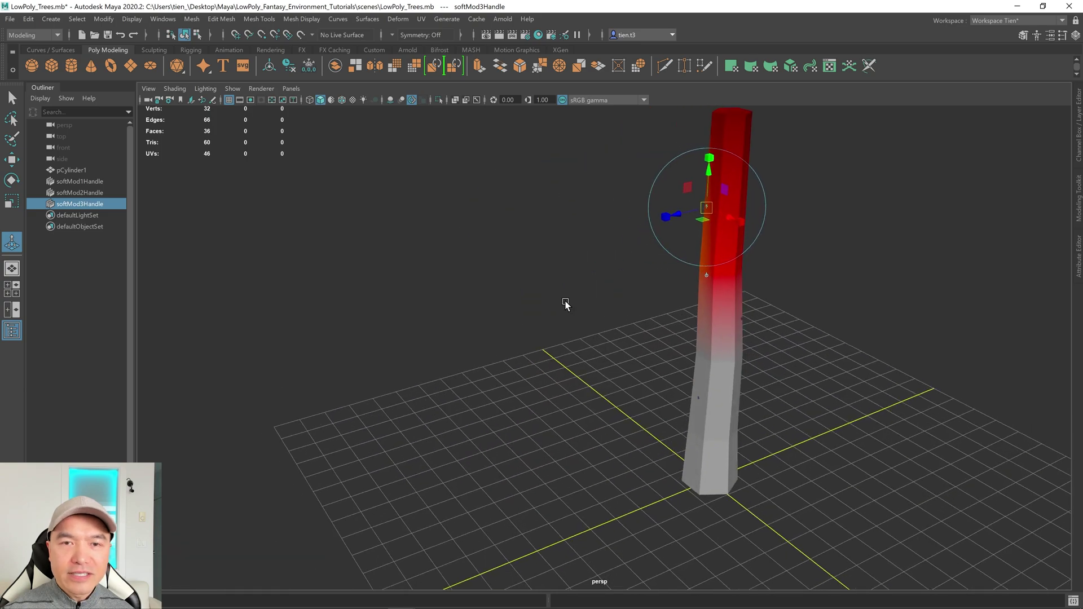
pyautogui.keyDown('alt'); pyautogui.moveTo(724, 315); pyautogui.dragTo(448, 352); pyautogui.keyUp('alt')
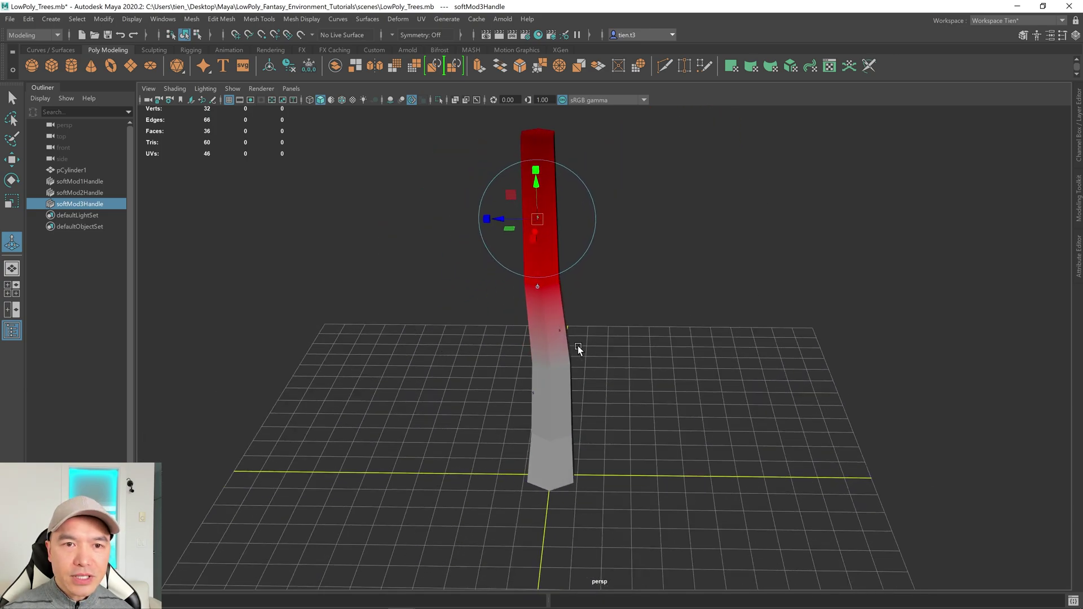
pyautogui.keyDown('alt'); pyautogui.moveTo(575, 363); pyautogui.dragTo(504, 388); pyautogui.keyUp('alt')
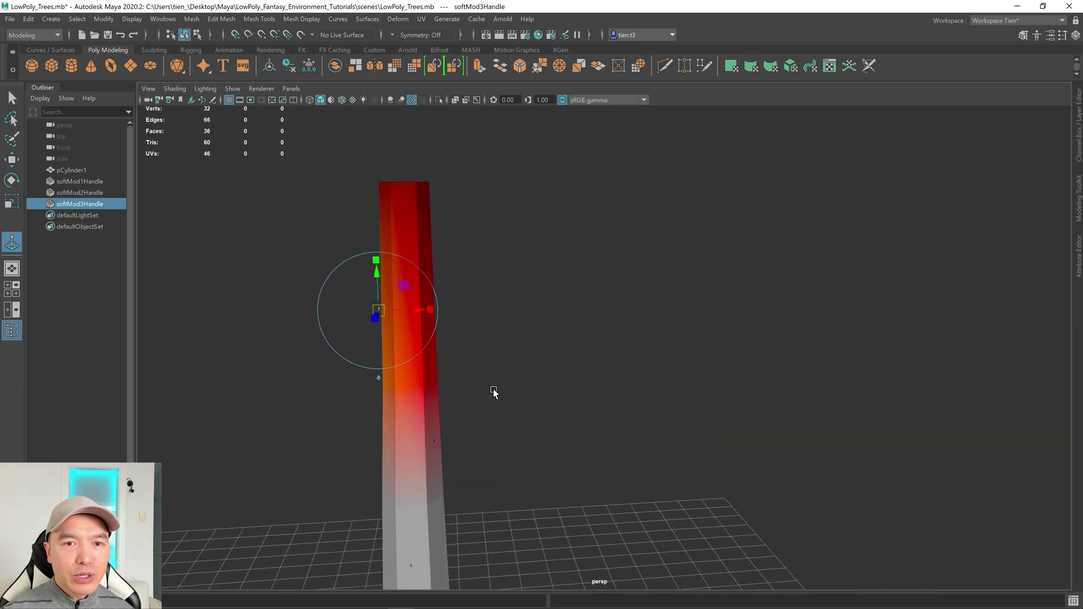
# Place a fourth soft modification handle near the trunk's top, reduce its falloff radius and move it sideways to bend the tip.
pyautogui.click(423, 249)
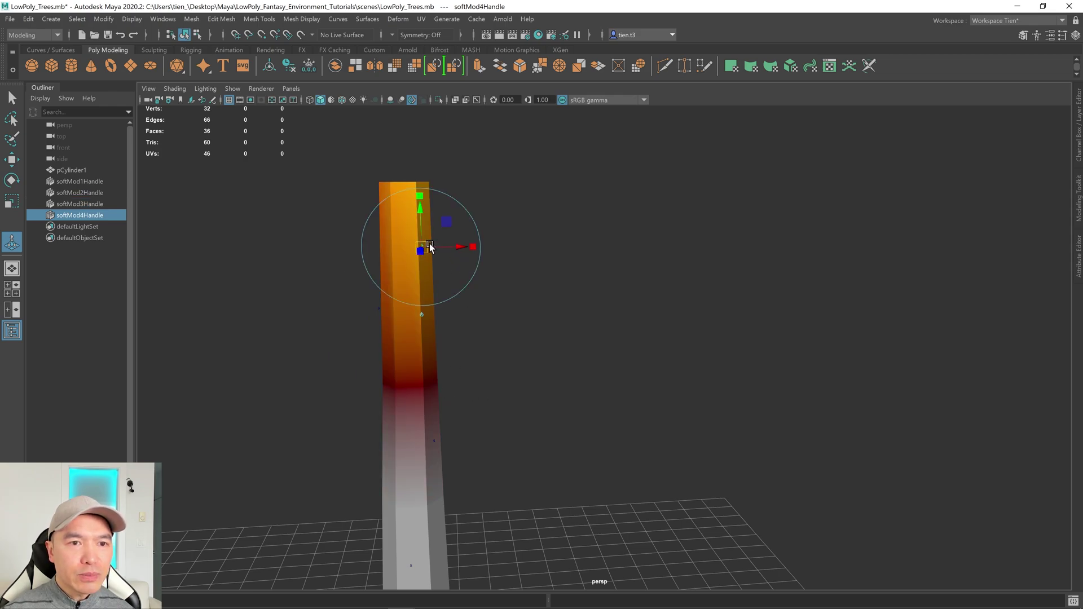
pyautogui.moveTo(450, 249); pyautogui.dragTo(465, 250)
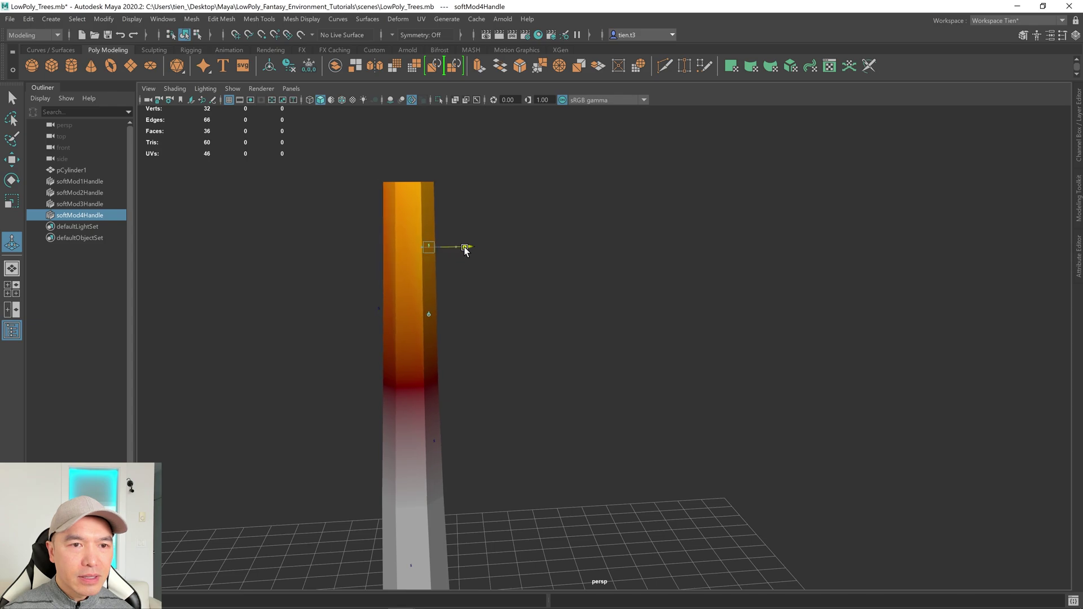
pyautogui.press('b')
pyautogui.moveTo(516, 259); pyautogui.dragTo(471, 288)
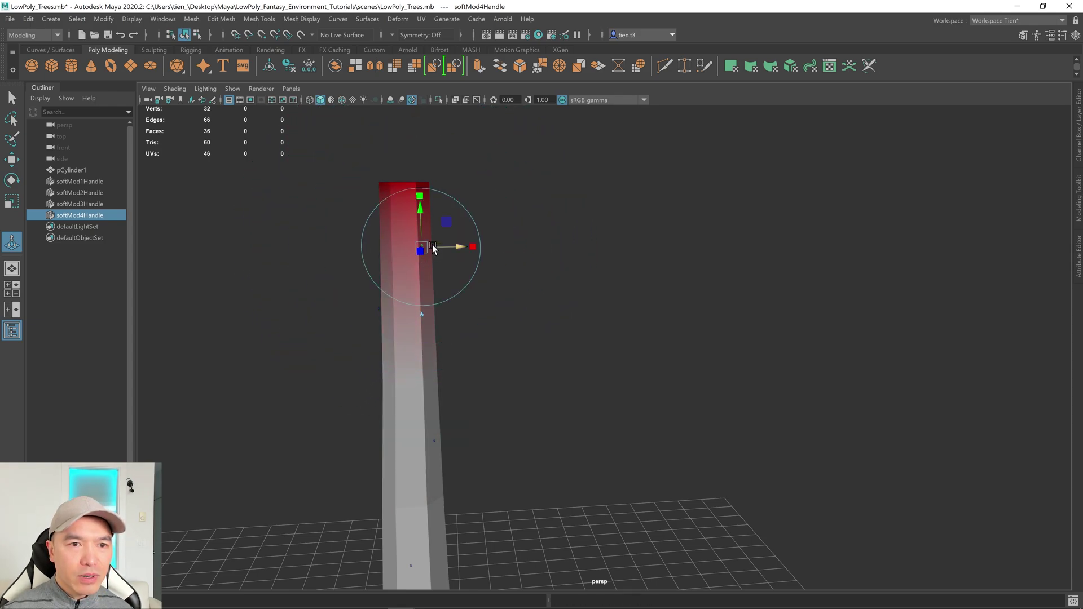
pyautogui.moveTo(435, 245); pyautogui.dragTo(475, 250)
pyautogui.hotkey('ctrl', 'z')
pyautogui.hotkey('ctrl', 'z')
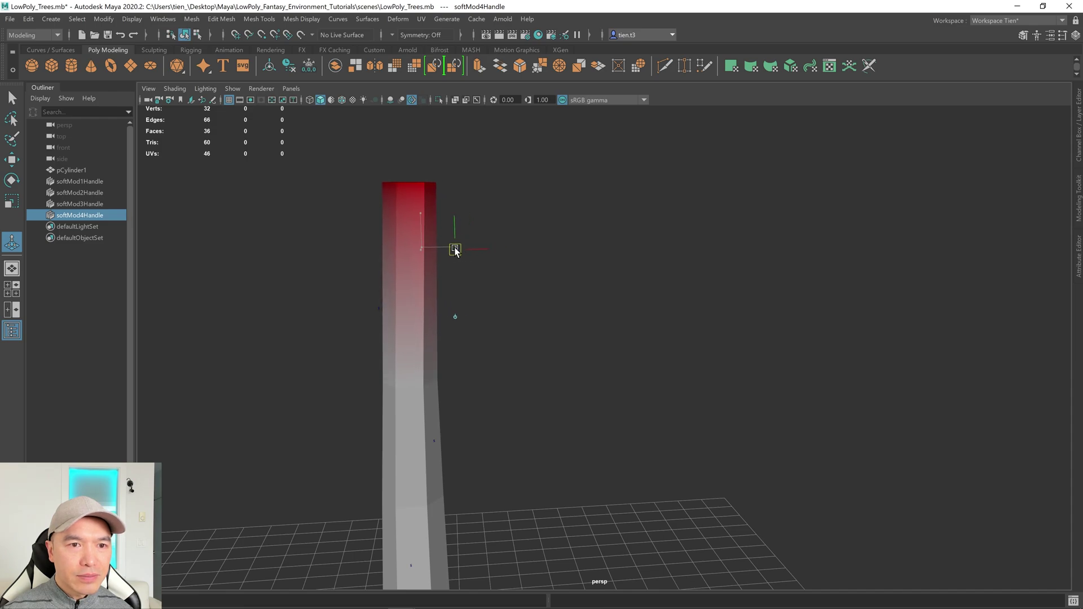
pyautogui.moveTo(419, 212); pyautogui.dragTo(477, 317)
# Leave the Soft Modification Tool and select the trunk to inspect its bends from different sides.
pyautogui.press('q')
pyautogui.rightClick(496, 276)
pyautogui.rightClick(417, 268)
pyautogui.click(389, 259)
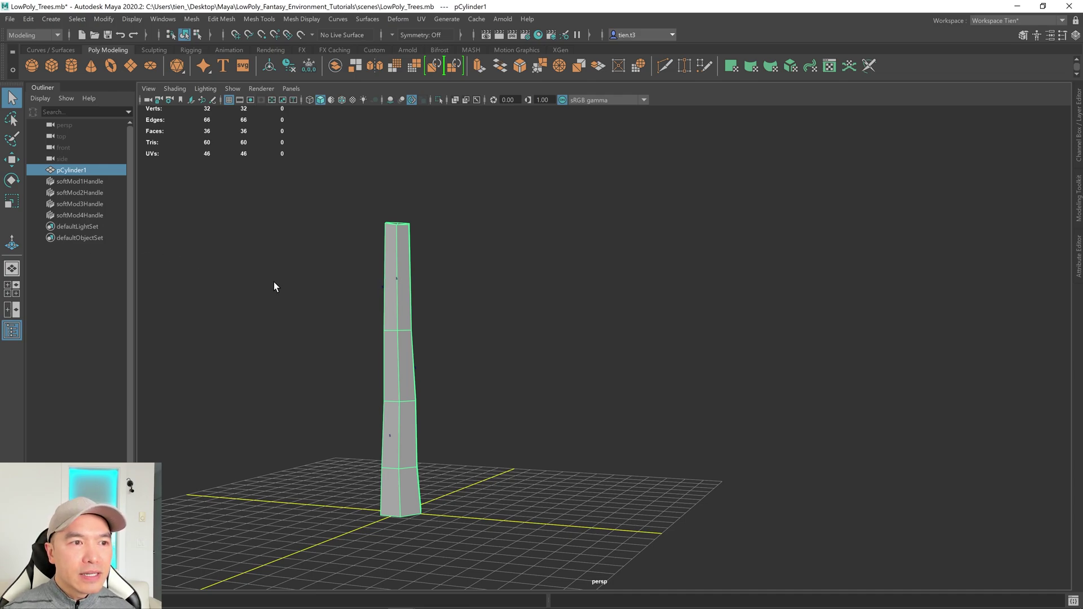
pyautogui.keyDown('alt'); pyautogui.moveTo(276, 283); pyautogui.dragTo(421, 290, button='middle'); pyautogui.keyUp('alt')
pyautogui.keyDown('alt'); pyautogui.moveTo(423, 290); pyautogui.dragTo(488, 290); pyautogui.keyUp('alt')
pyautogui.scroll(4, 486, 295)
pyautogui.keyDown('alt'); pyautogui.moveTo(466, 293); pyautogui.dragTo(495, 294, button='middle'); pyautogui.keyUp('alt')
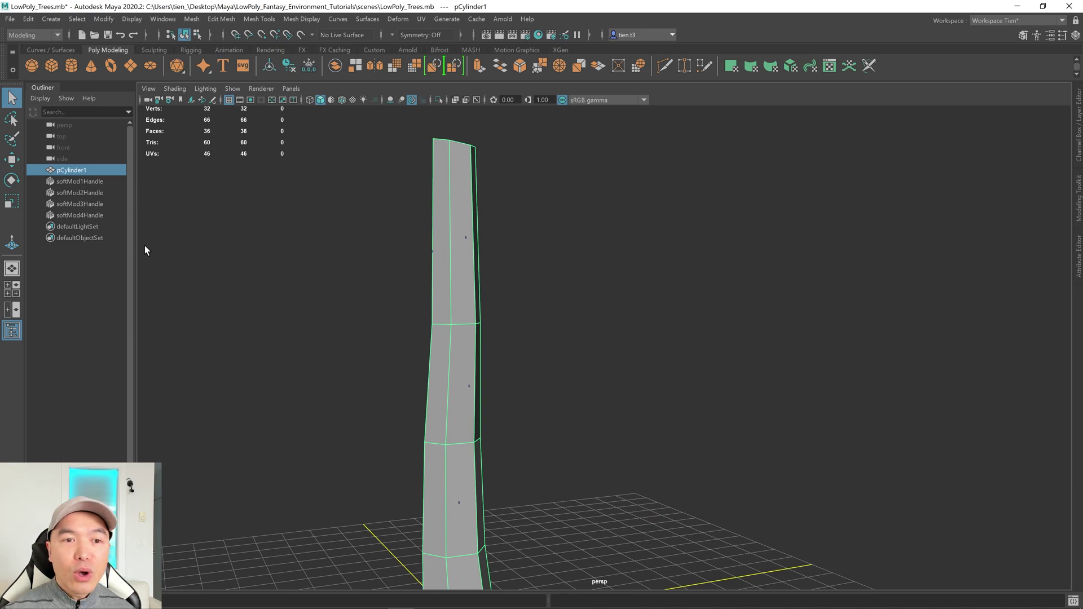
# Select the lower and then the middle soft modification handle by name, and activate the Move tool on the middle one.
pyautogui.click(72, 183)
pyautogui.keyDown('alt'); pyautogui.moveTo(545, 228); pyautogui.dragTo(570, 401); pyautogui.keyUp('alt')
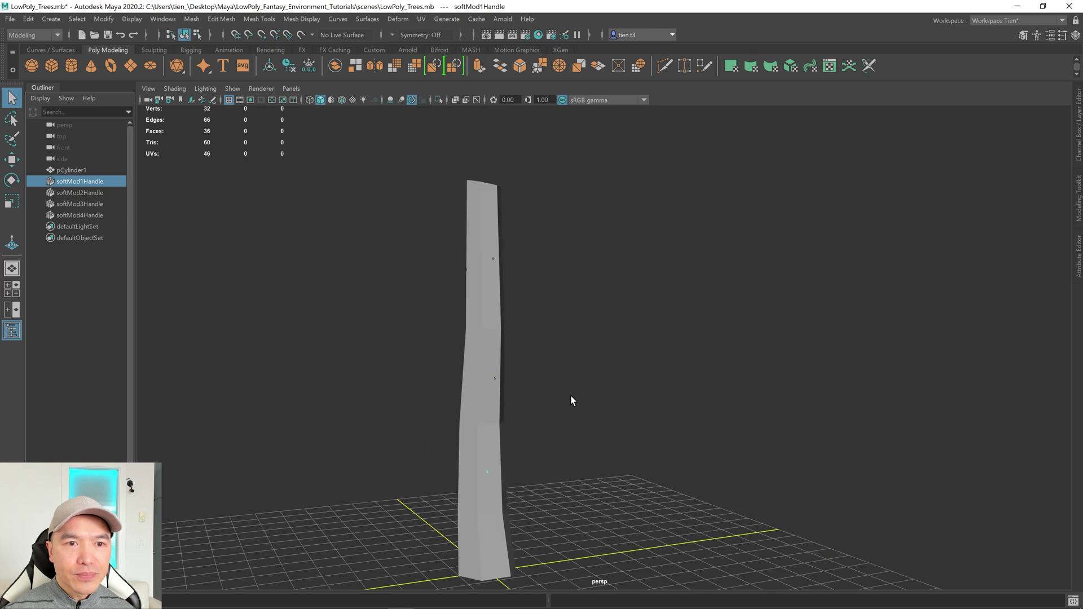
pyautogui.click(119, 194)
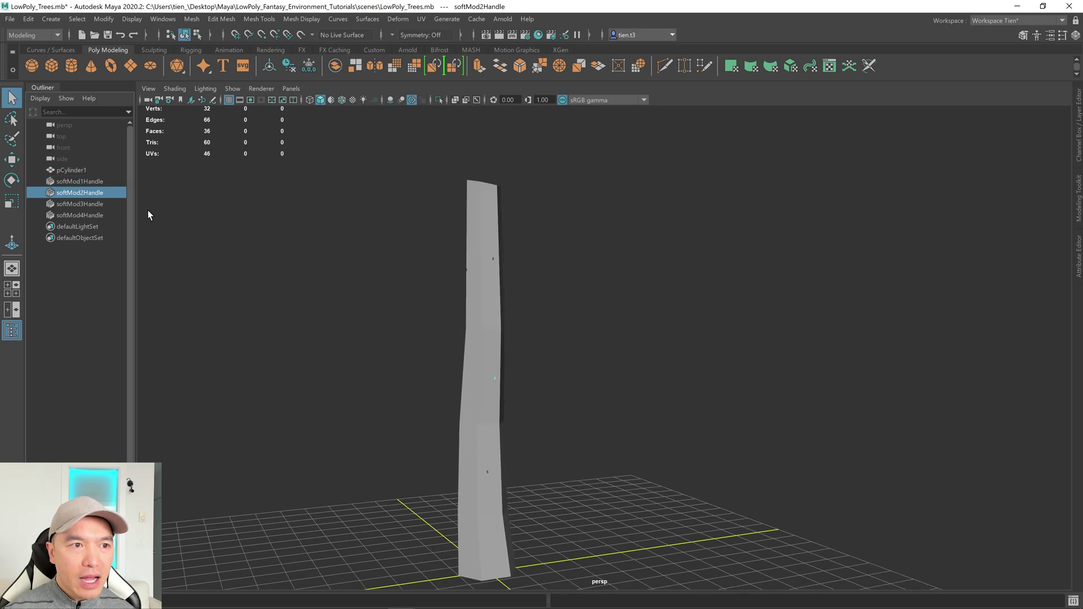
pyautogui.press('w')
pyautogui.moveTo(495, 379); pyautogui.dragTo(493, 379)
pyautogui.keyDown('alt'); pyautogui.moveTo(517, 407); pyautogui.dragTo(518, 423, button='right'); pyautogui.keyUp('alt')
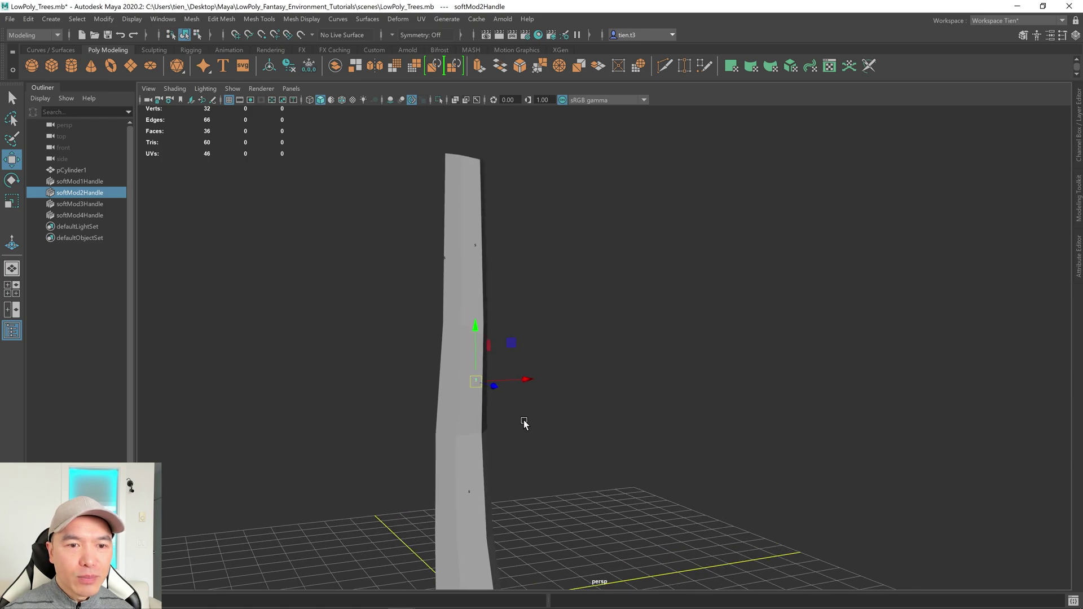
pyautogui.keyDown('alt'); pyautogui.moveTo(530, 424); pyautogui.dragTo(533, 363, button='middle'); pyautogui.keyUp('alt')
pyautogui.keyDown('alt'); pyautogui.moveTo(533, 363); pyautogui.dragTo(533, 360); pyautogui.keyUp('alt')
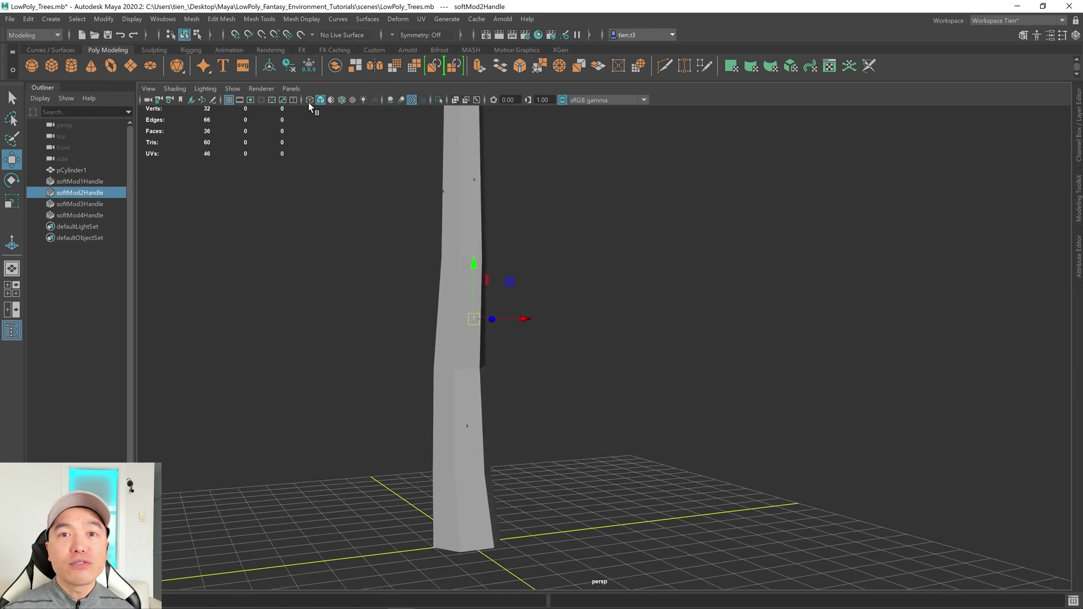
# Turn on wireframe on shaded and move the middle handle to refine the bend in the trunk's midsection.
pyautogui.click(343, 99)
pyautogui.moveTo(431, 286)
pyautogui.keyDown('alt'); pyautogui.mouseDown()
pyautogui.moveTo(476, 290)
pyautogui.moveTo(378, 299)
pyautogui.mouseUp(); pyautogui.keyUp('alt')
pyautogui.moveTo(575, 249); pyautogui.dragTo(497, 303)
pyautogui.keyDown('alt'); pyautogui.moveTo(425, 326); pyautogui.dragTo(410, 364); pyautogui.keyUp('alt')
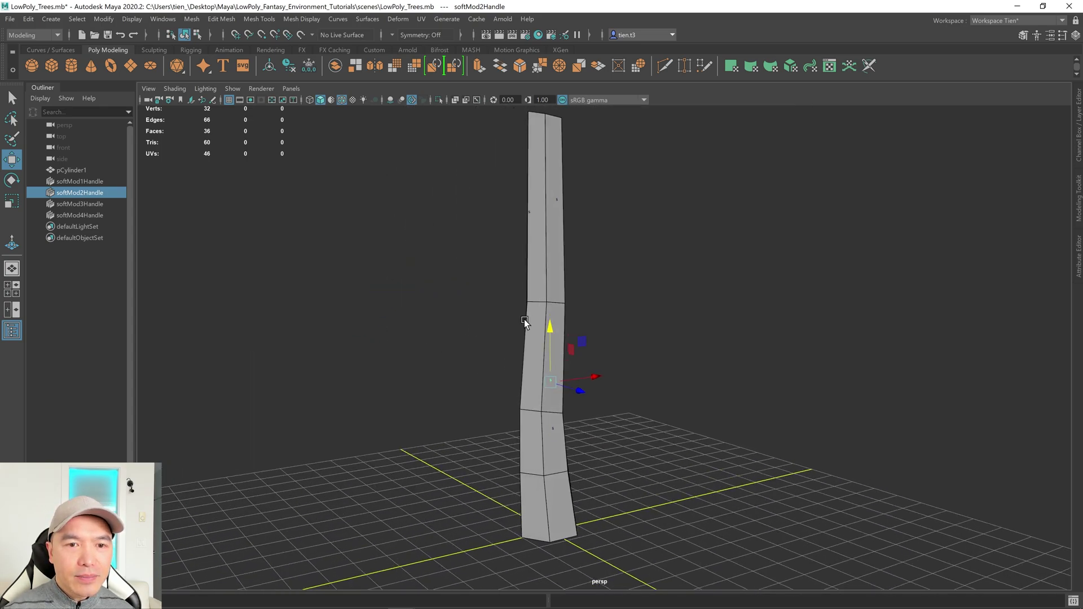
# Select the topmost soft modification handle and reposition it to refine the bend of the upper trunk.
pyautogui.scroll(5, 523, 320)
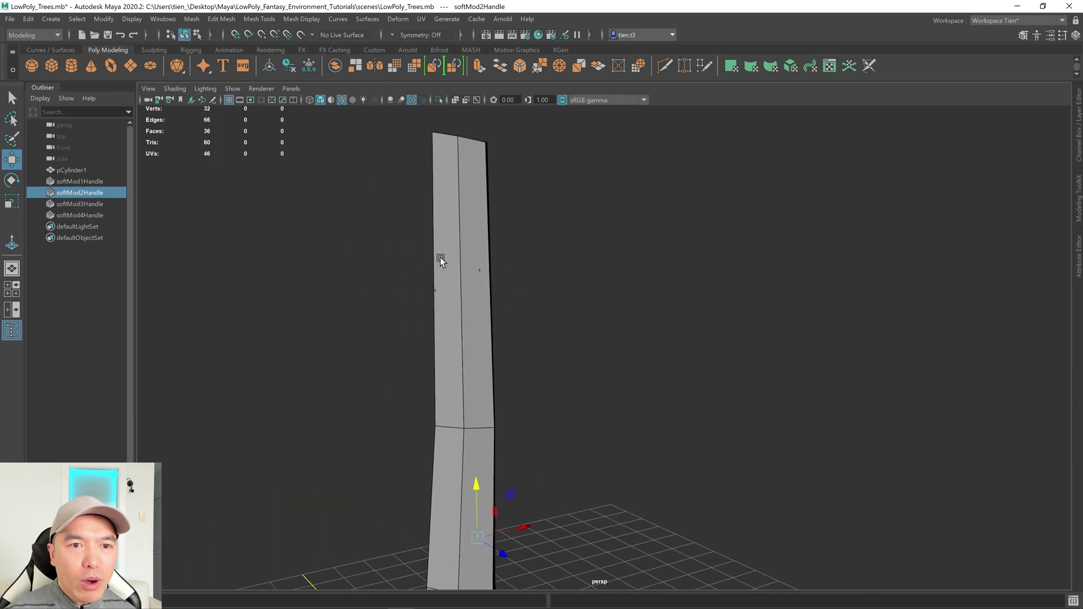
pyautogui.click(479, 271)
pyautogui.click(540, 241)
pyautogui.moveTo(543, 312); pyautogui.dragTo(461, 245)
pyautogui.moveTo(544, 213); pyautogui.dragTo(477, 210)
pyautogui.moveTo(521, 265); pyautogui.dragTo(500, 266)
pyautogui.scroll(-5, 564, 355)
pyautogui.keyDown('alt'); pyautogui.moveTo(659, 395); pyautogui.dragTo(566, 381); pyautogui.keyUp('alt')
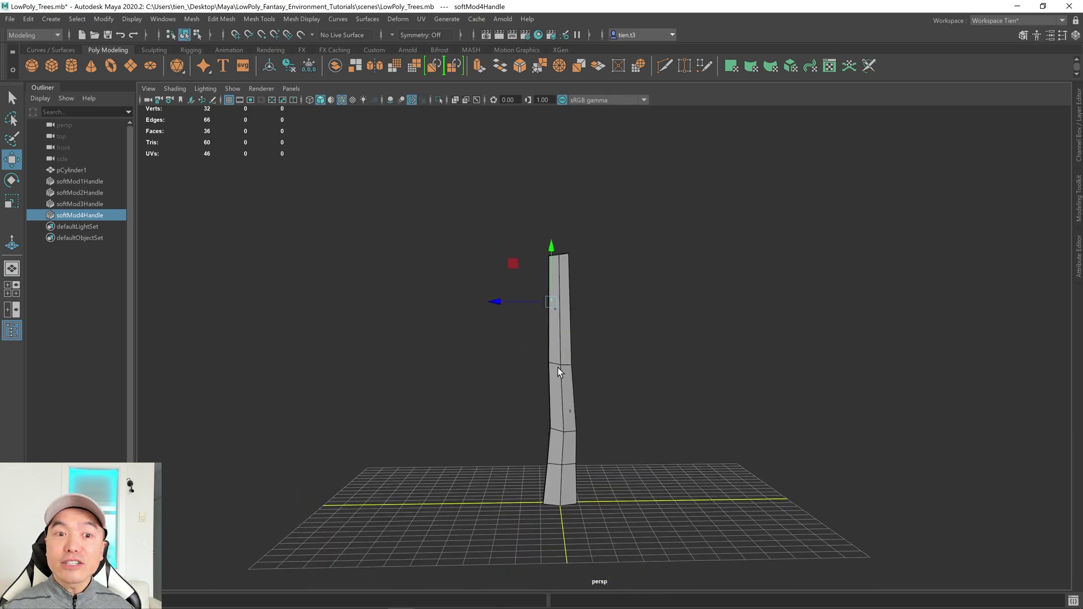
# Select the trunk mesh and delete its construction history to remove the soft modification handles.
pyautogui.press('q')
pyautogui.click(567, 340)
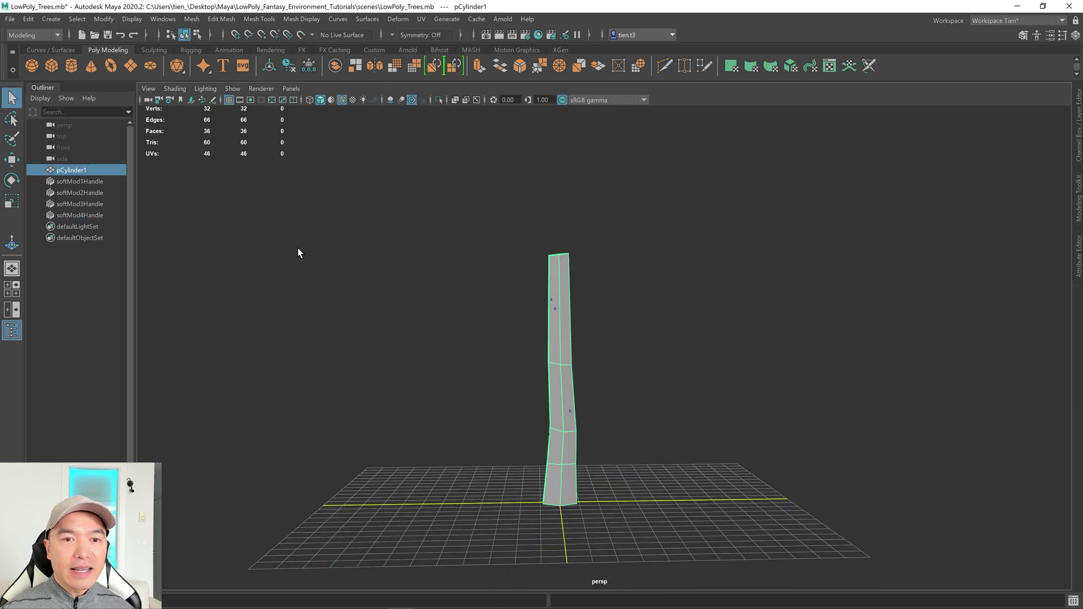
pyautogui.click(288, 65)
pyautogui.keyDown('alt'); pyautogui.moveTo(623, 262); pyautogui.dragTo(625, 356); pyautogui.keyUp('alt')
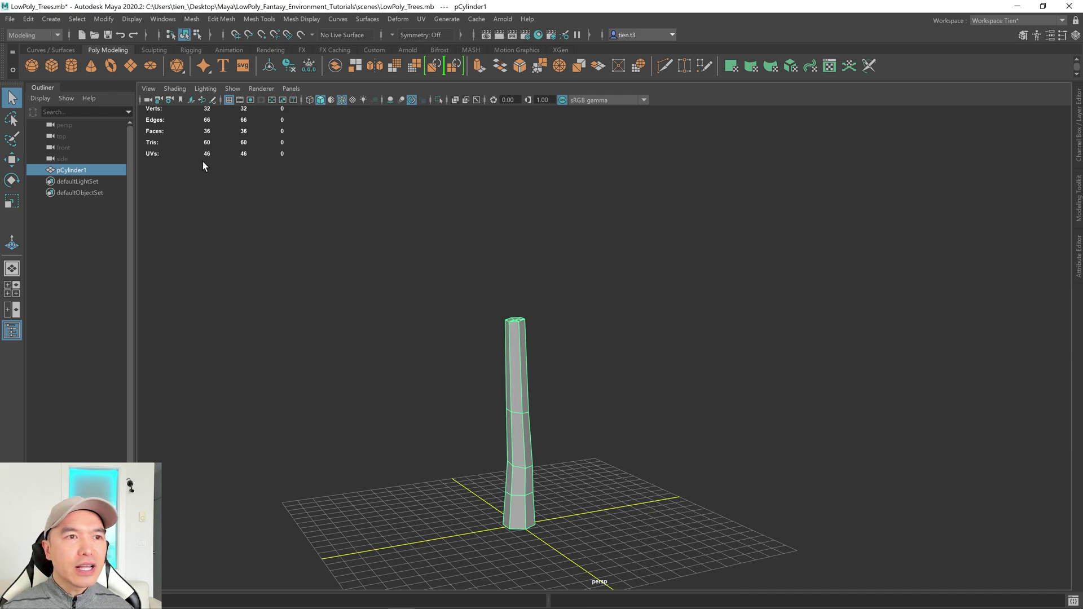
# Create a platonic solid, raise it to the top of the trunk and scale it up into a foliage ball.
pyautogui.click(177, 66)
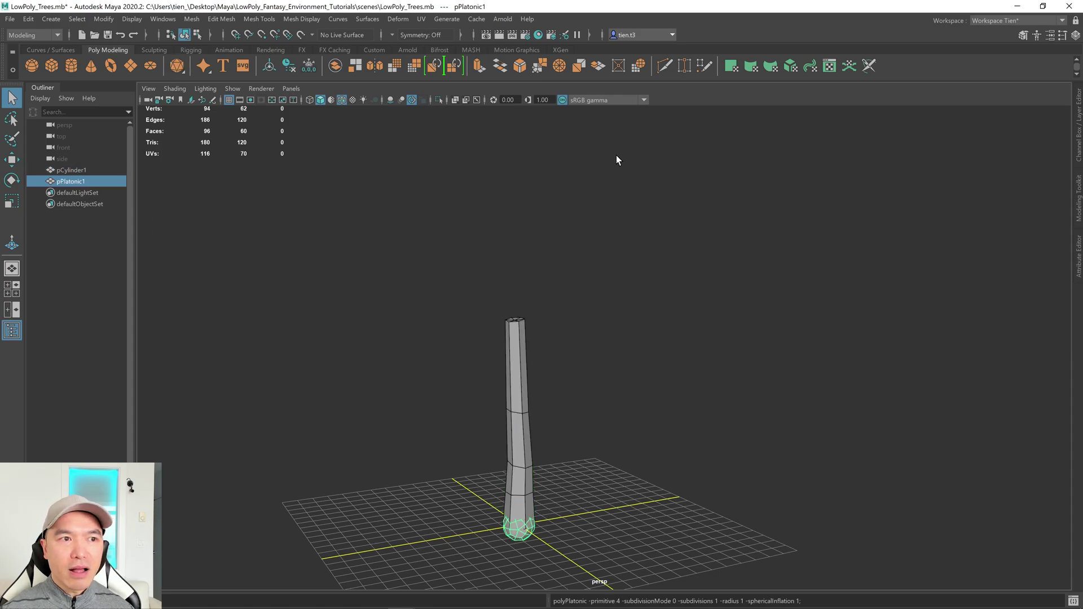
pyautogui.click(1077, 262)
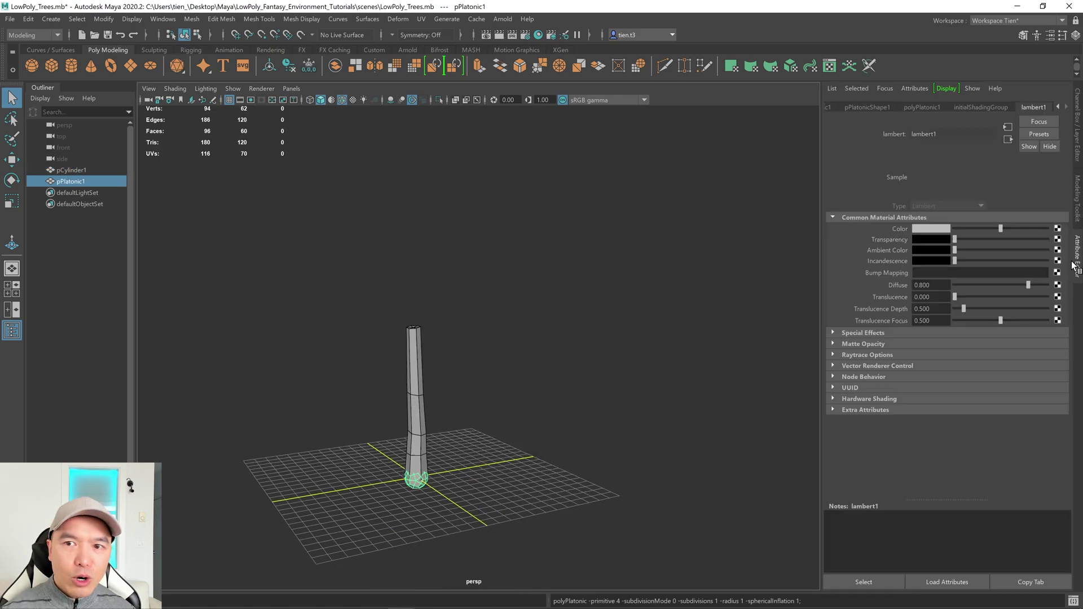
pyautogui.press('w')
pyautogui.moveTo(419, 425); pyautogui.dragTo(419, 263)
pyautogui.press('r')
pyautogui.moveTo(414, 315); pyautogui.dragTo(481, 292)
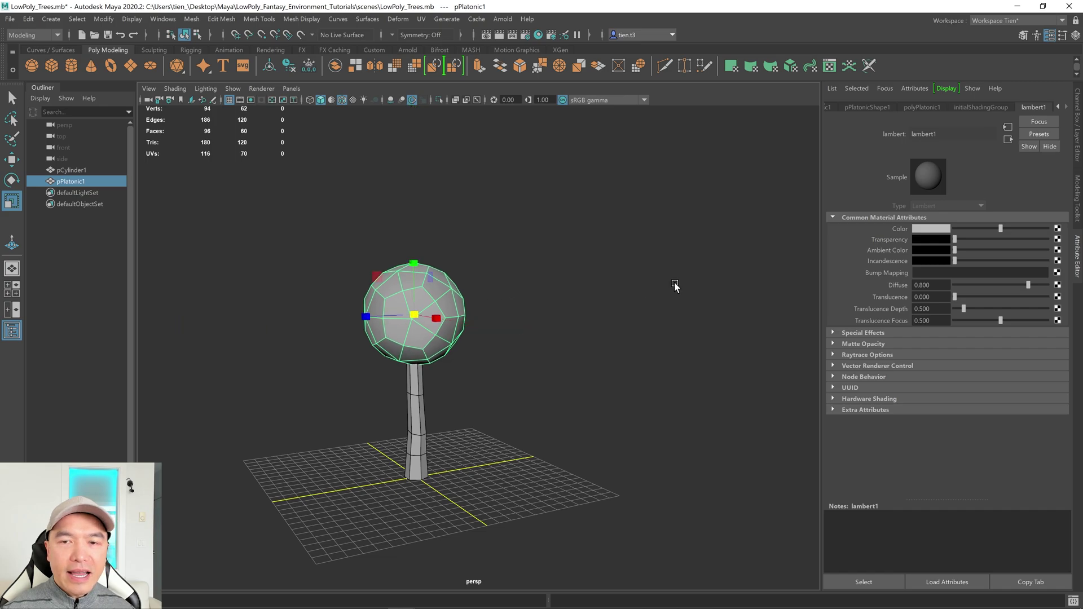
# Set the platonic solid's subdivision mode to Triangles.
pyautogui.click(930, 108)
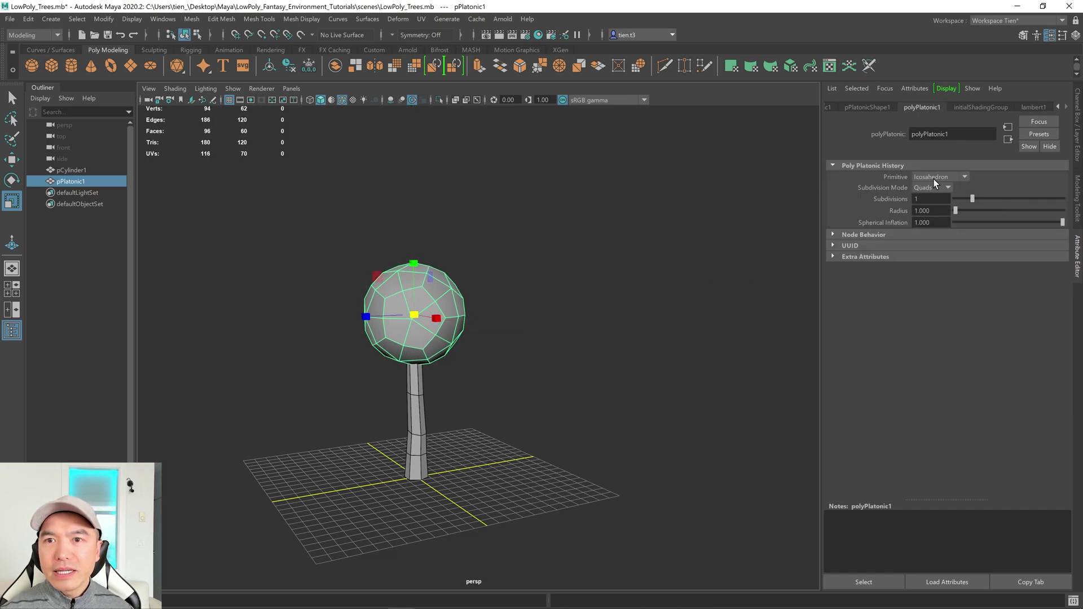
pyautogui.click(949, 188)
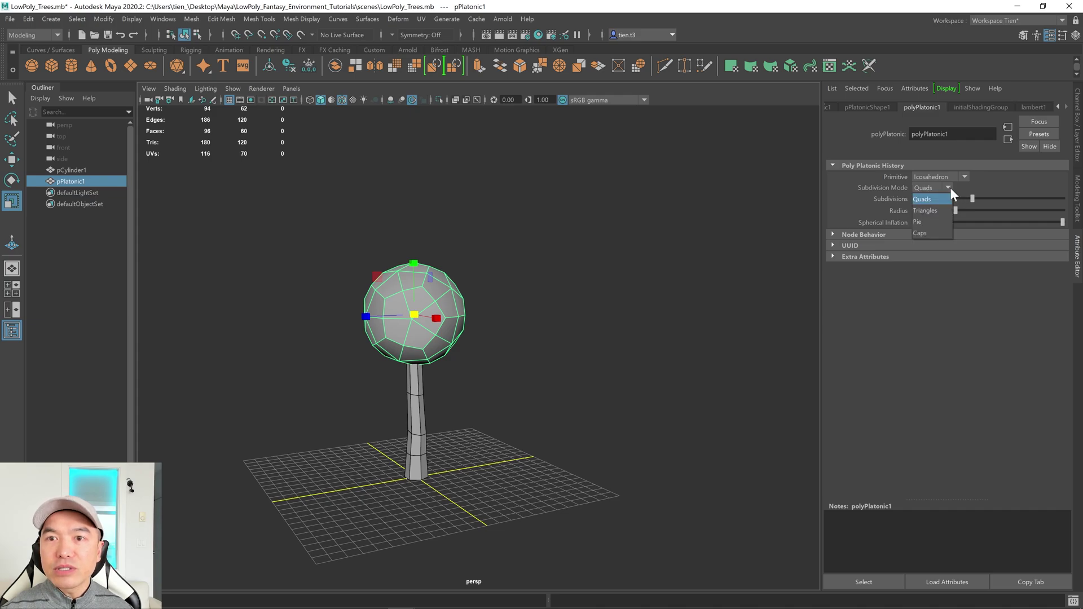
pyautogui.click(925, 211)
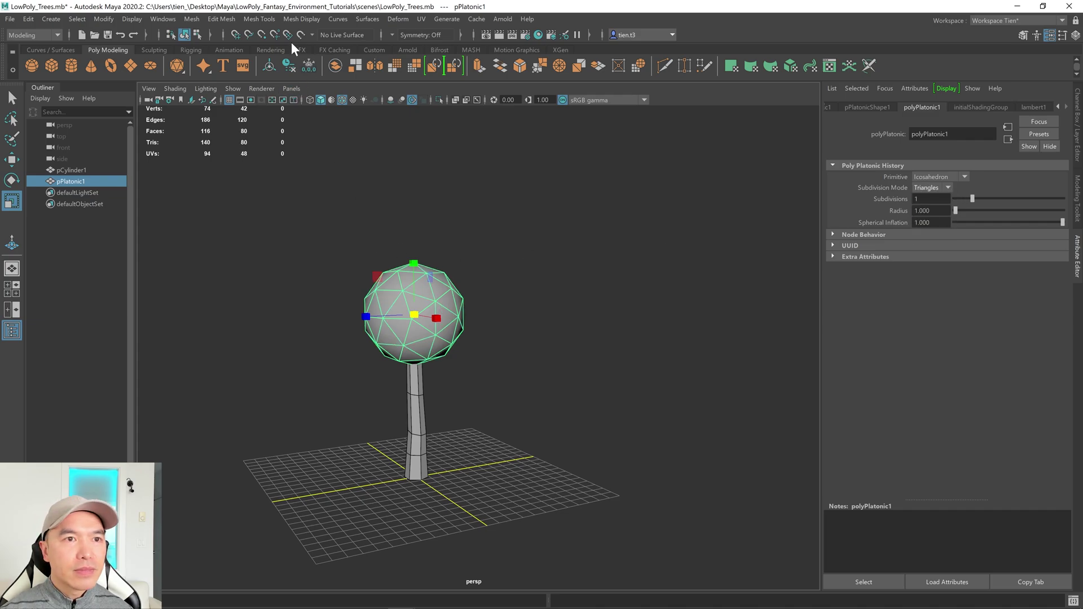
# Harden the edges of the foliage ball, then deselect it to check the faceted shading.
pyautogui.click(306, 20)
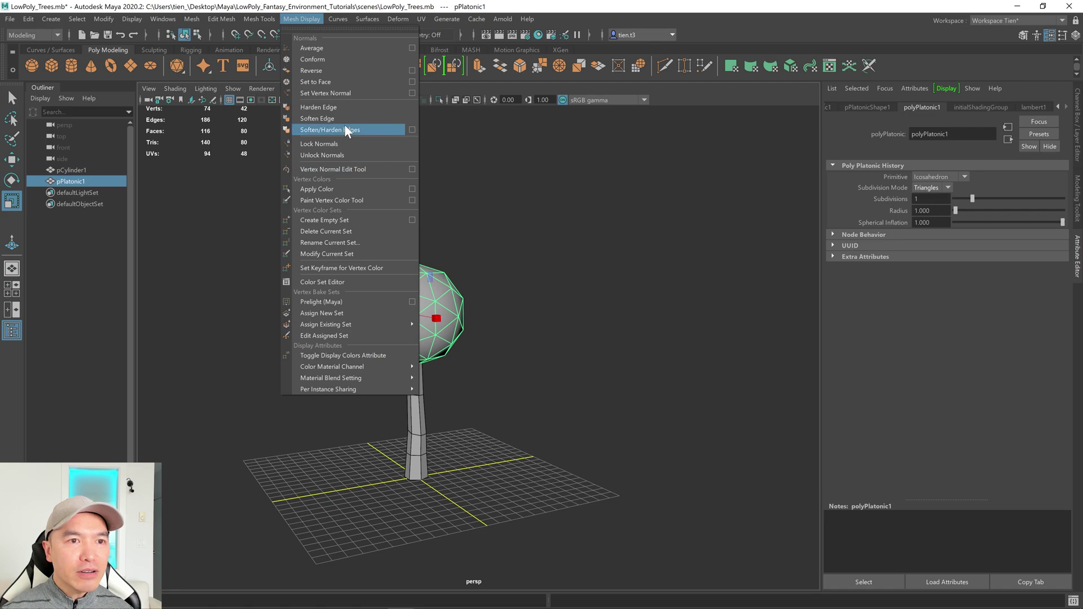
pyautogui.click(332, 106)
pyautogui.scroll(3, 542, 242)
pyautogui.click(540, 314)
pyautogui.keyDown('alt'); pyautogui.moveTo(540, 316); pyautogui.dragTo(531, 350); pyautogui.keyUp('alt')
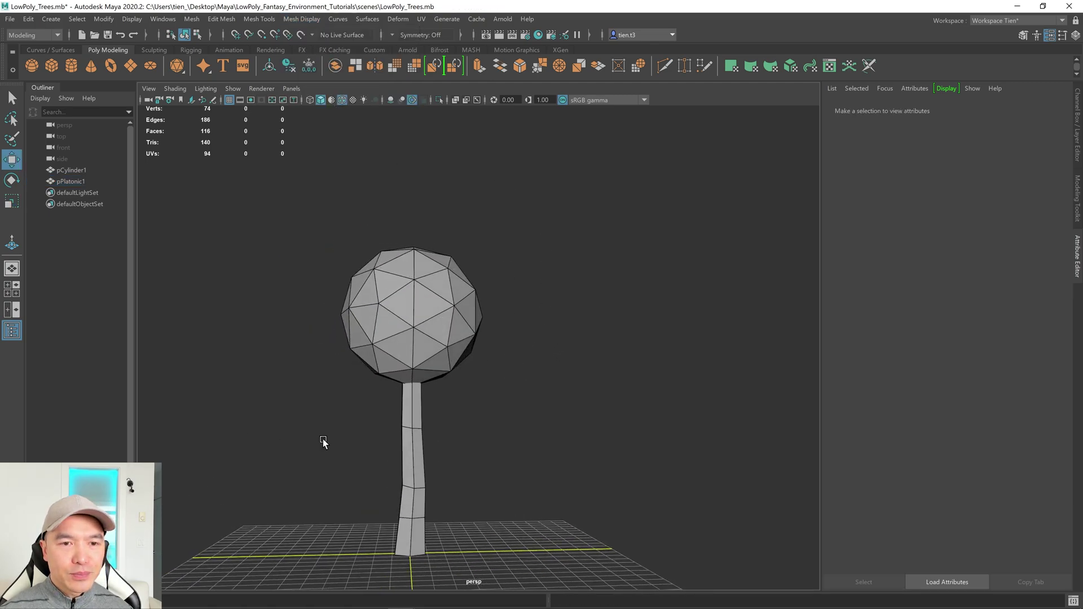
pyautogui.moveTo(479, 386)
pyautogui.keyDown('alt'); pyautogui.mouseDown()
pyautogui.moveTo(479, 404)
pyautogui.moveTo(496, 394)
pyautogui.mouseUp(); pyautogui.keyUp('alt')
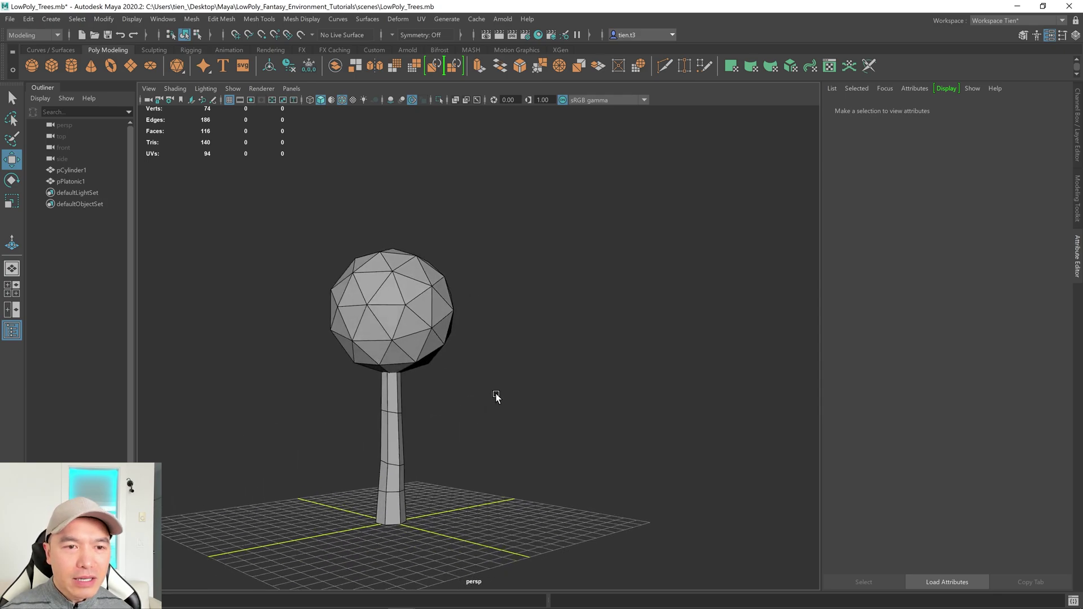
# Try stretching the foliage ball with the Scale tool and undo the scaling.
pyautogui.click(406, 315)
pyautogui.keyDown('alt'); pyautogui.moveTo(406, 315); pyautogui.dragTo(440, 316); pyautogui.keyUp('alt')
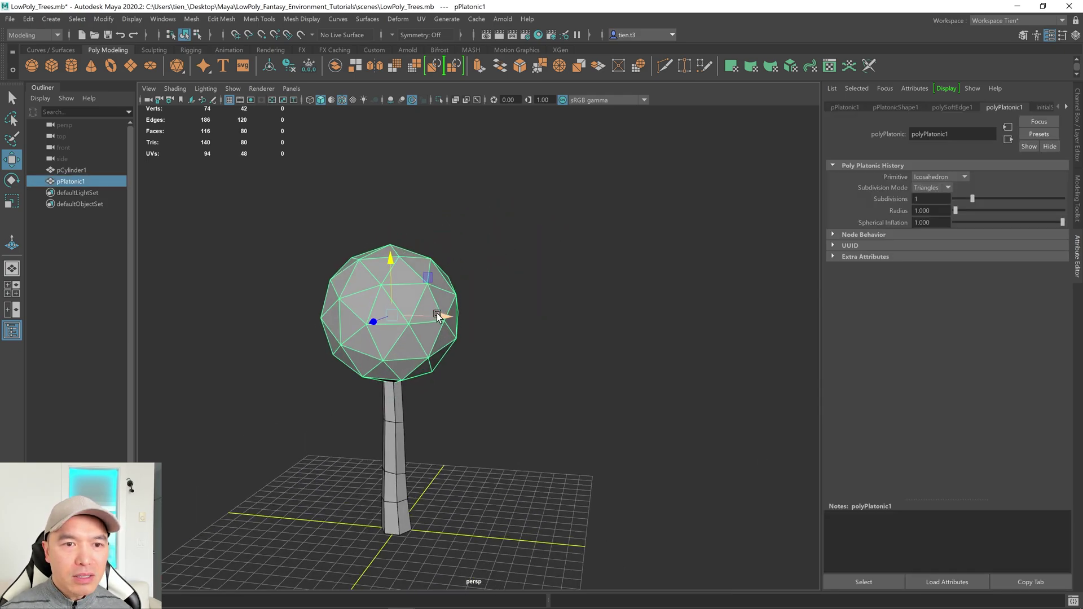
pyautogui.press('r')
pyautogui.moveTo(373, 321); pyautogui.dragTo(482, 354)
pyautogui.moveTo(374, 309); pyautogui.dragTo(468, 337)
pyautogui.hotkey('ctrl', 'z')
pyautogui.hotkey('ctrl', 'z')
# Move the foliage ball sideways well clear of the trunk and hide the Attribute Editor.
pyautogui.keyDown('alt'); pyautogui.moveTo(499, 332); pyautogui.dragTo(492, 334, button='right'); pyautogui.keyUp('alt')
pyautogui.keyDown('alt'); pyautogui.moveTo(492, 334); pyautogui.dragTo(460, 358); pyautogui.keyUp('alt')
pyautogui.press('w')
pyautogui.moveTo(382, 301); pyautogui.dragTo(691, 287)
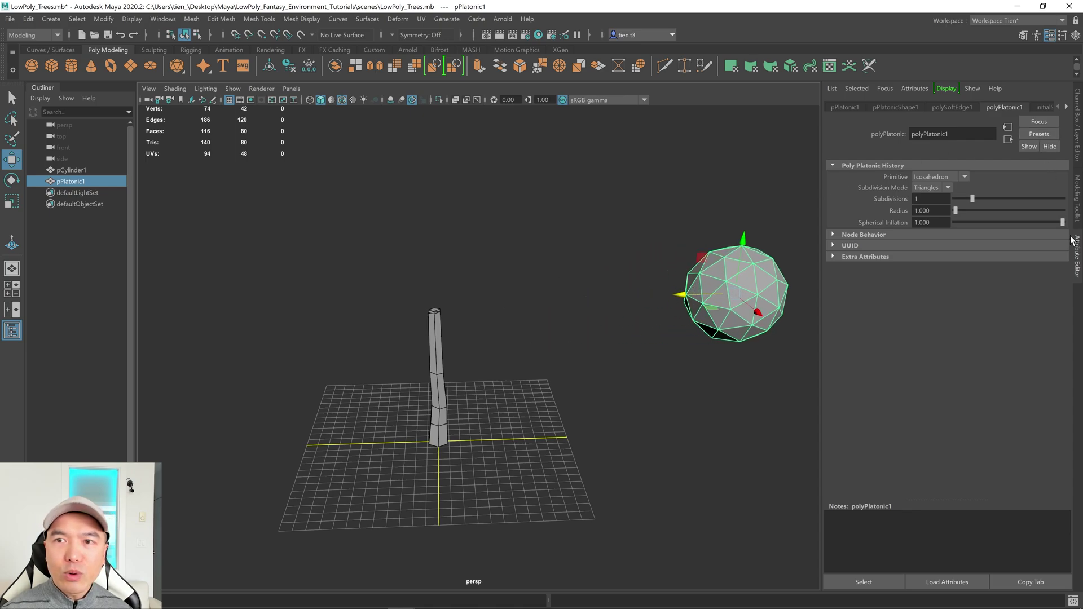
pyautogui.hotkey('ctrl', 'a')
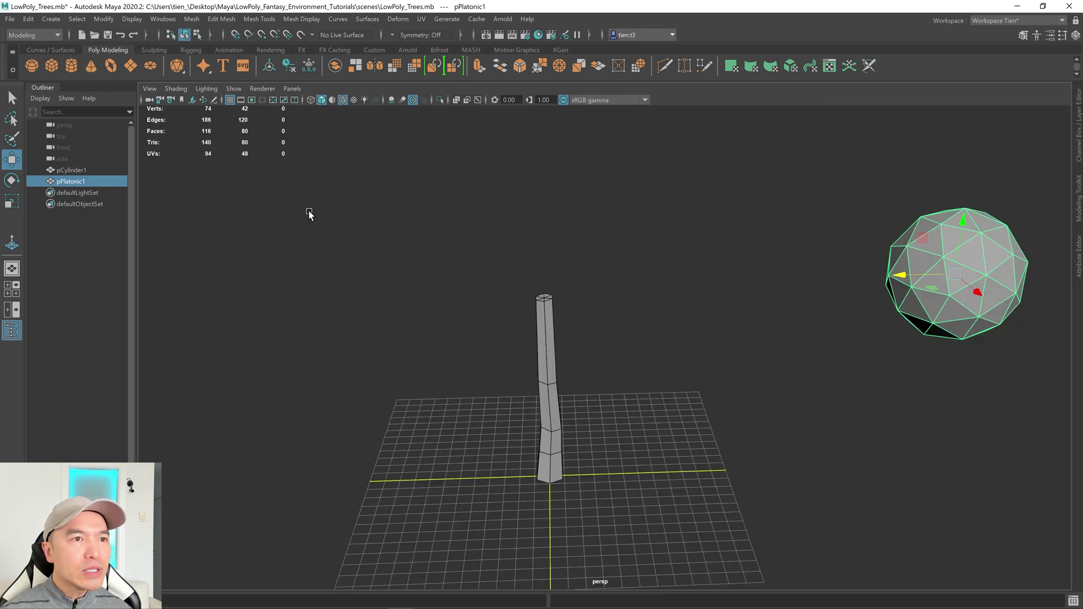
# Create a polygon cube and raise it to the top of the trunk.
pyautogui.click(375, 253)
pyautogui.click(544, 361)
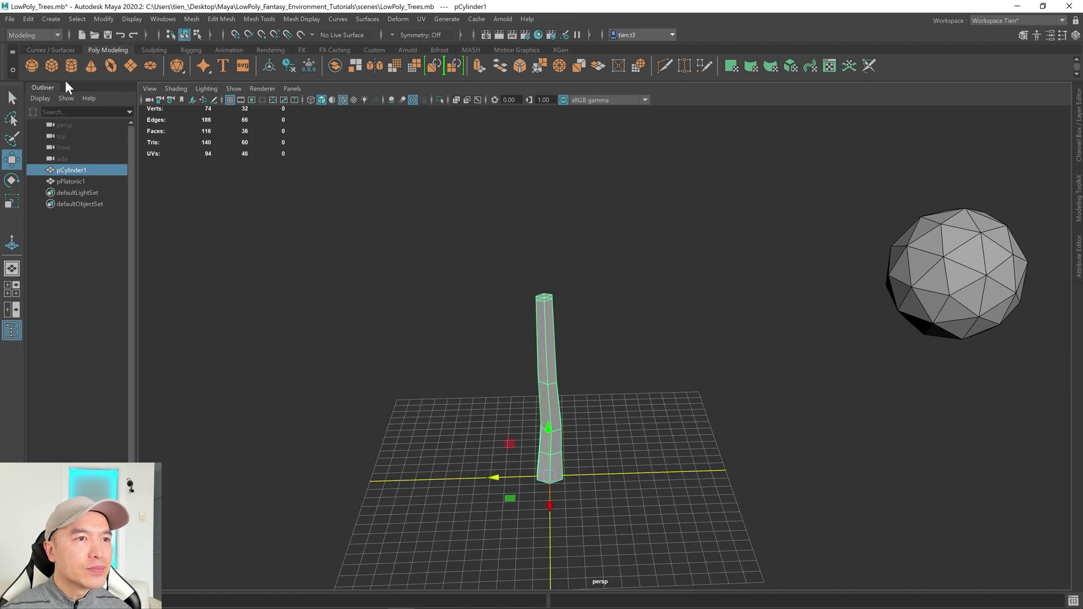
pyautogui.click(52, 66)
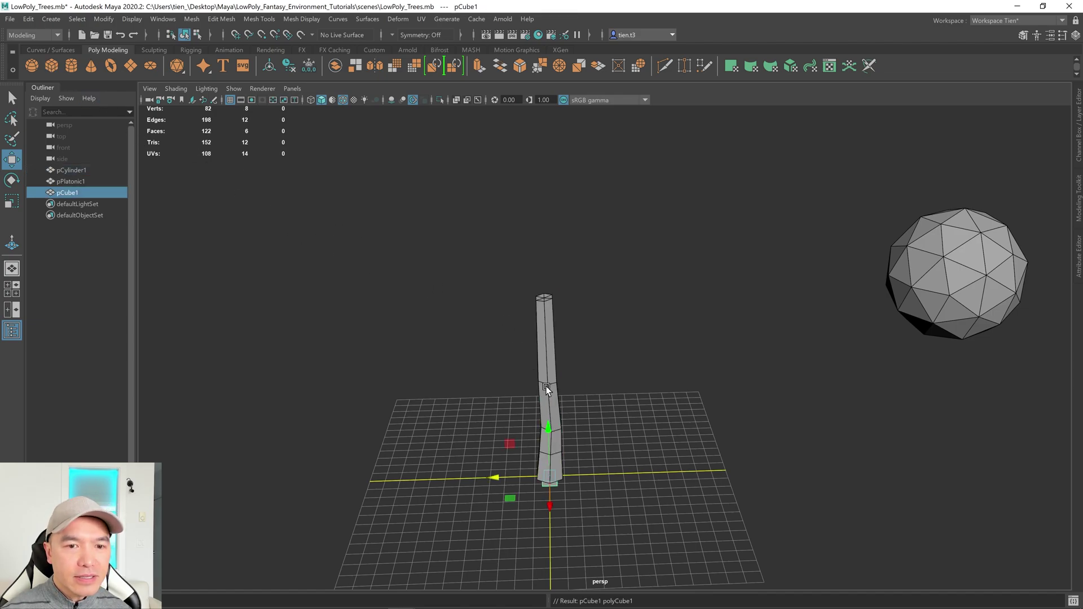
pyautogui.moveTo(549, 422); pyautogui.dragTo(601, 220)
pyautogui.scroll(2, 530, 239)
pyautogui.scroll(3, 530, 240)
# Scale the cube on top of the trunk to flatten it into a slightly shorter foliage block.
pyautogui.press('r')
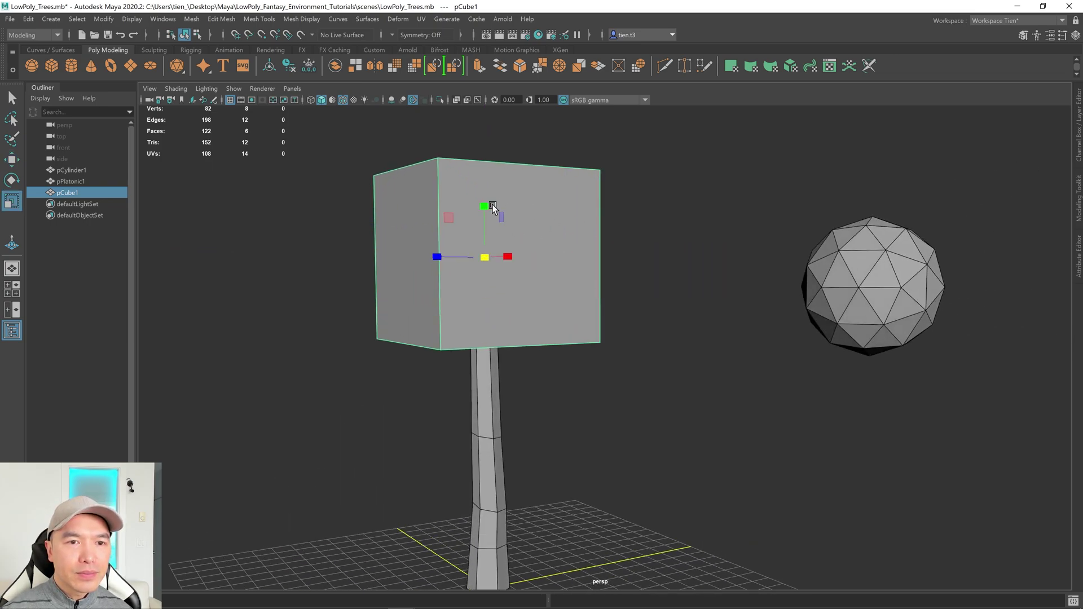
pyautogui.moveTo(483, 207); pyautogui.dragTo(551, 259)
pyautogui.scroll(-3, 510, 343)
pyautogui.keyDown('alt'); pyautogui.moveTo(510, 343); pyautogui.dragTo(515, 309); pyautogui.keyUp('alt')
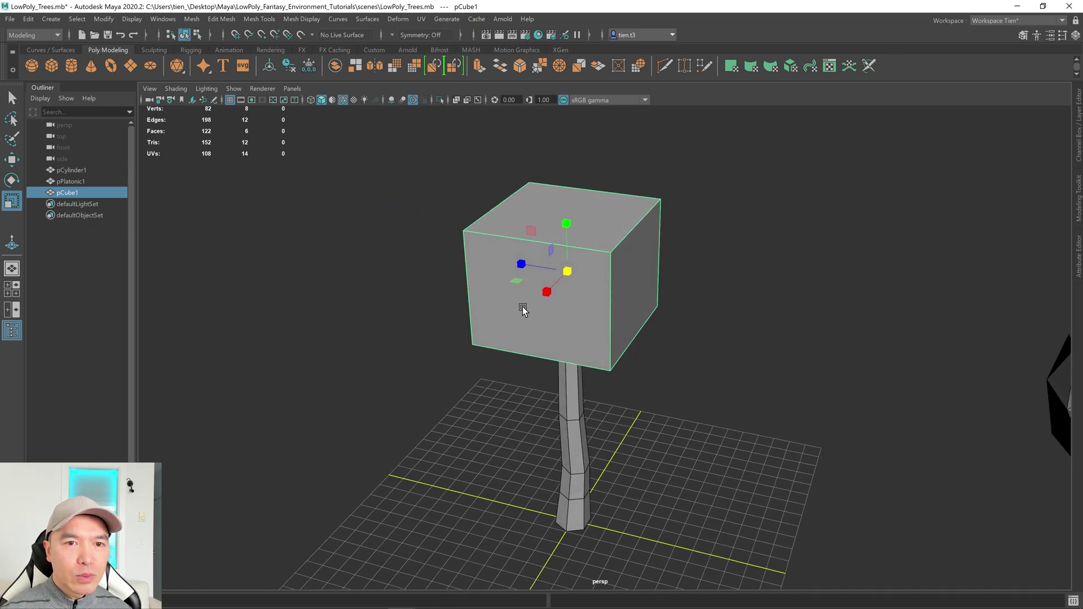
# Select the top face of the foliage cube and extrude it upward.
pyautogui.press('q')
pyautogui.moveTo(552, 167); pyautogui.dragTo(547, 198, button='right')
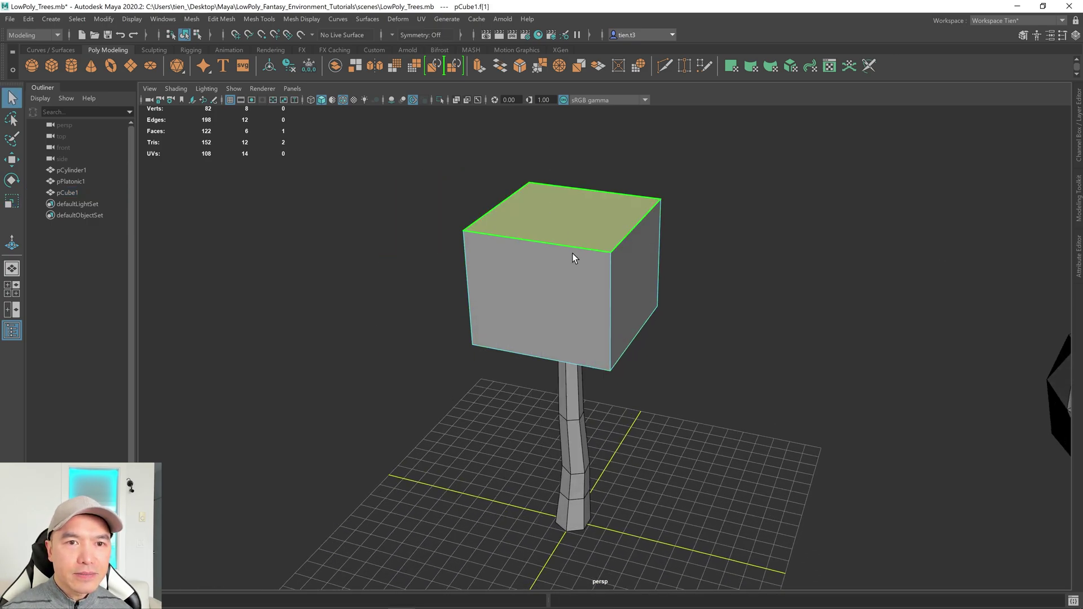
pyautogui.click(571, 239)
pyautogui.keyDown('alt'); pyautogui.moveTo(571, 238); pyautogui.dragTo(569, 287); pyautogui.keyUp('alt')
pyautogui.press('w')
pyautogui.keyDown('alt'); pyautogui.moveTo(573, 249); pyautogui.dragTo(499, 164); pyautogui.keyUp('alt')
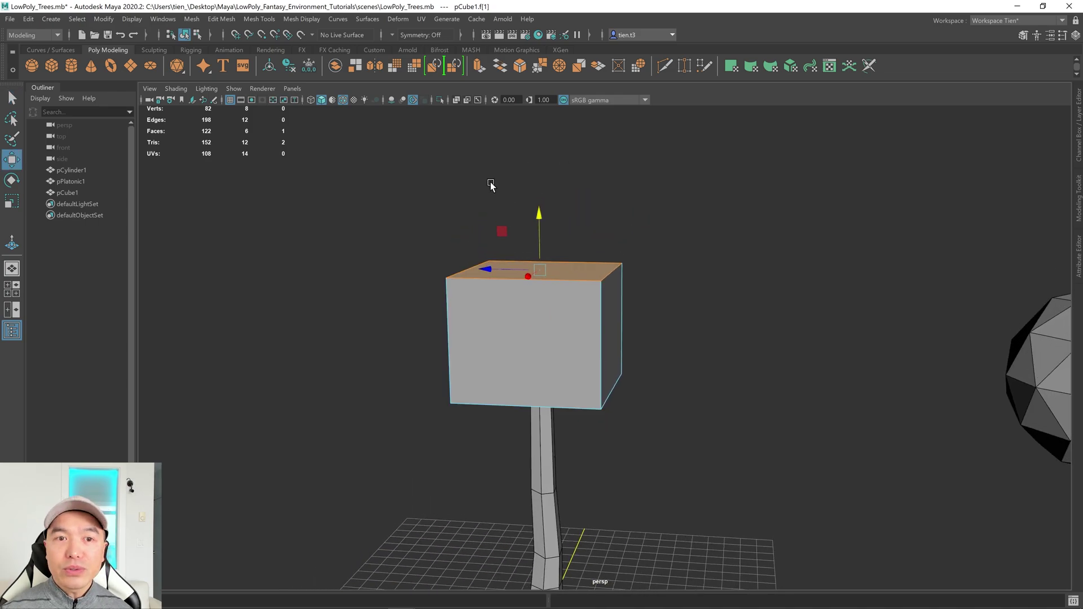
pyautogui.keyDown('shift'); pyautogui.moveTo(539, 216); pyautogui.dragTo(535, 137); pyautogui.keyUp('shift')
# Scale the extruded top face nearly to a point and raise it to form a taller peak.
pyautogui.press('r')
pyautogui.moveTo(546, 188); pyautogui.dragTo(445, 225)
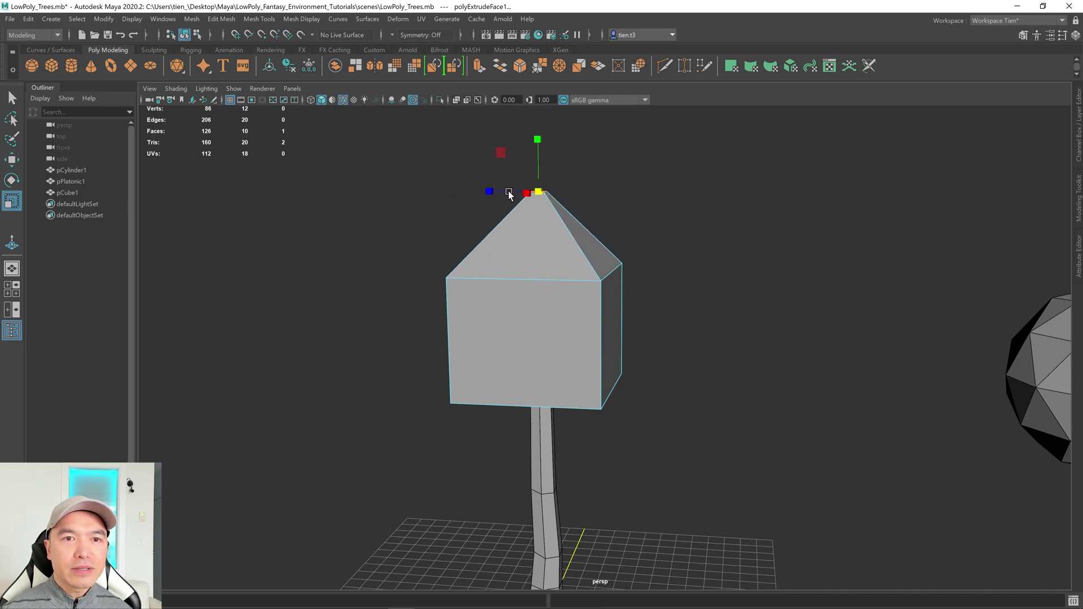
pyautogui.press('w')
pyautogui.moveTo(538, 139); pyautogui.dragTo(530, 104)
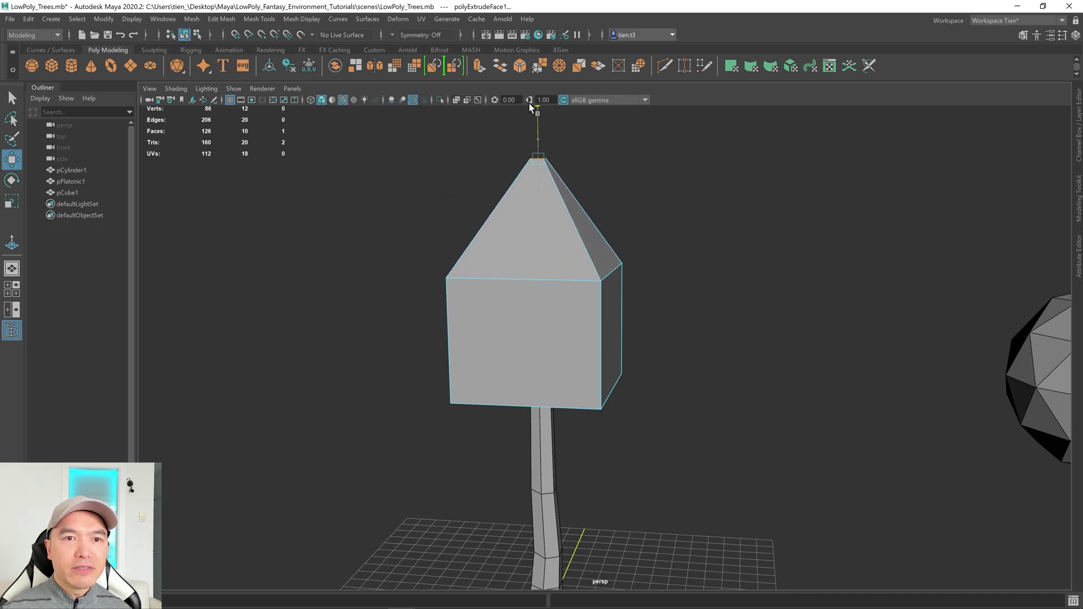
# Extrude the foliage block's bottom face a short way down, shrink it into a taper around the trunk, and return to object selection.
pyautogui.scroll(-2, 629, 396)
pyautogui.keyDown('alt'); pyautogui.moveTo(631, 396); pyautogui.dragTo(603, 404); pyautogui.keyUp('alt')
pyautogui.click(571, 427)
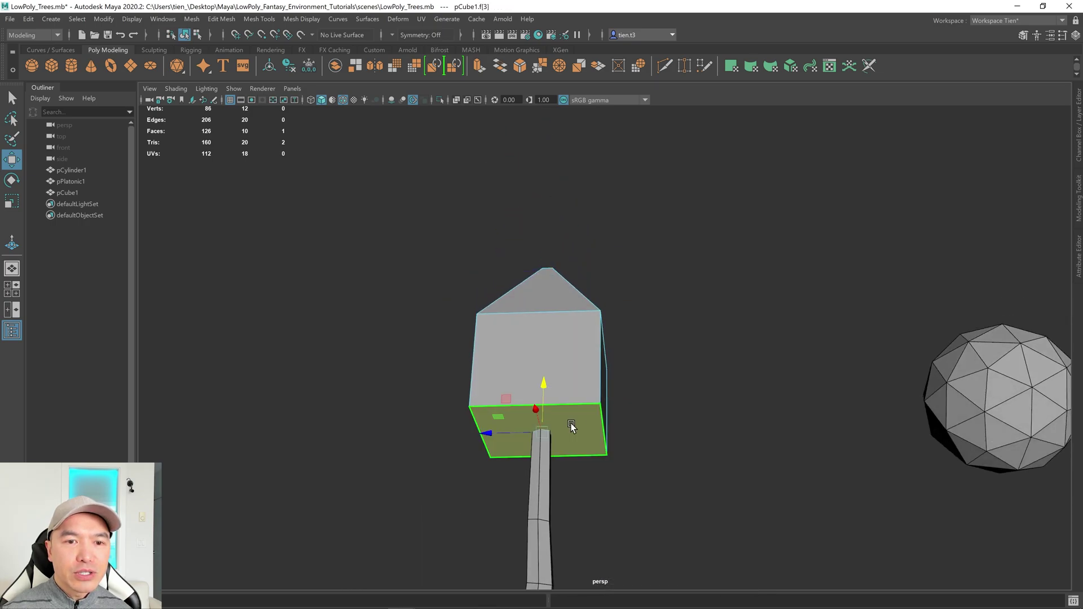
pyautogui.hotkey('ctrl', 'e')
pyautogui.moveTo(544, 388); pyautogui.dragTo(535, 429)
pyautogui.press('r')
pyautogui.moveTo(544, 473); pyautogui.dragTo(612, 484)
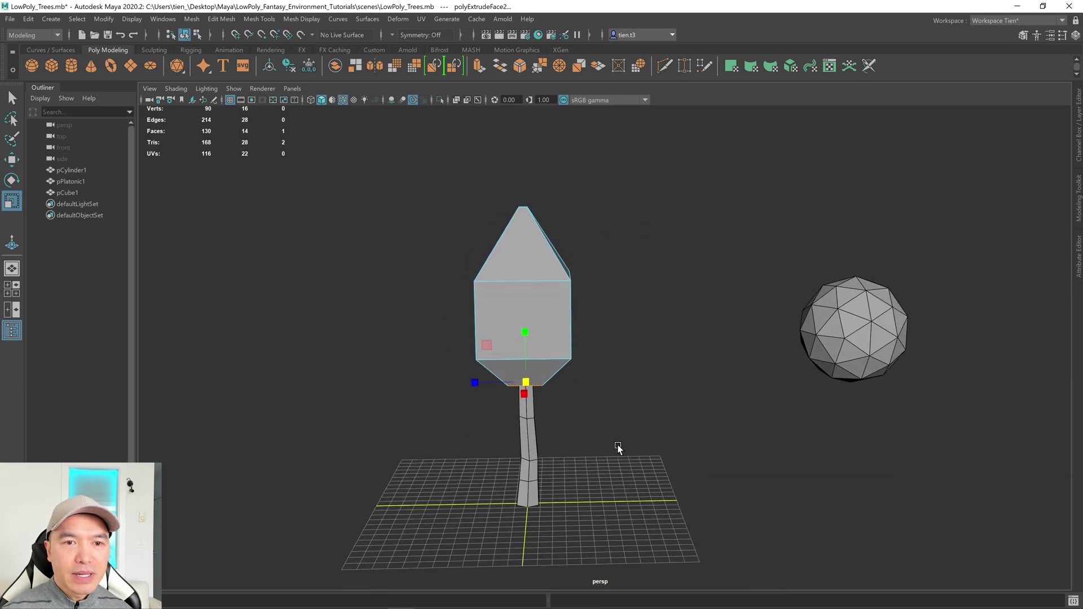
pyautogui.moveTo(556, 248); pyautogui.dragTo(627, 178, button='right')
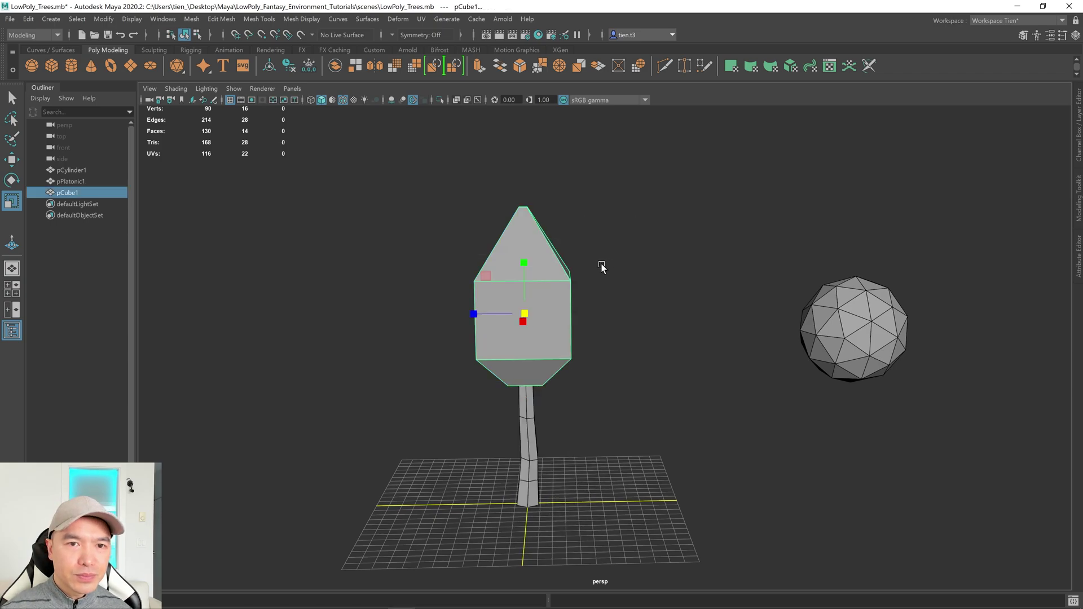
pyautogui.press('q')
# Smooth the whole foliage block with 2 divisions.
pyautogui.moveTo(563, 293)
pyautogui.keyDown('alt'); pyautogui.mouseDown()
pyautogui.moveTo(539, 299)
pyautogui.moveTo(554, 293)
pyautogui.mouseUp(); pyautogui.keyUp('alt')
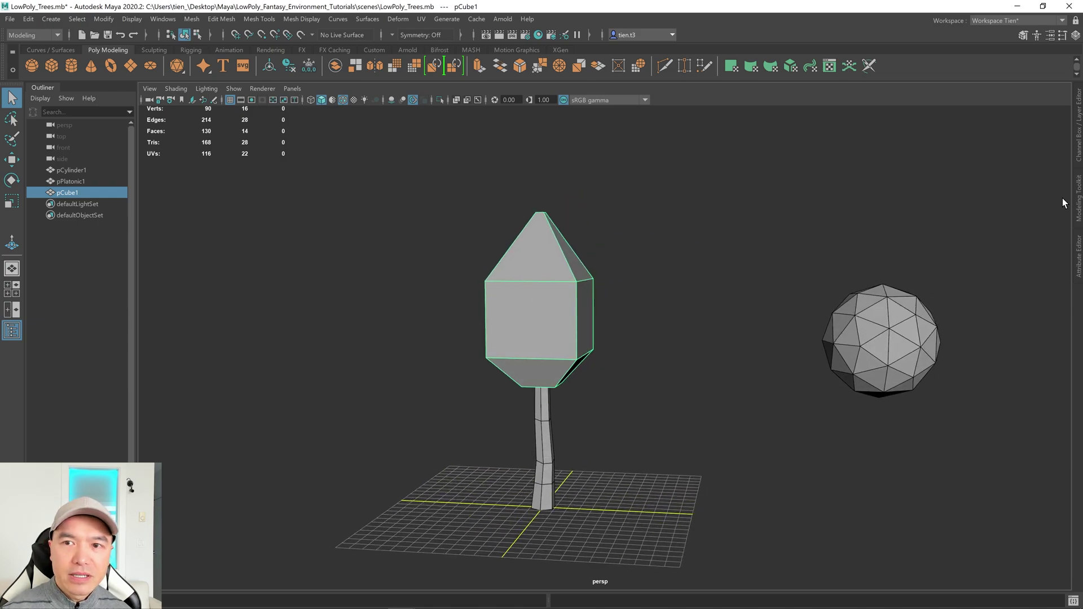
pyautogui.click(1078, 200)
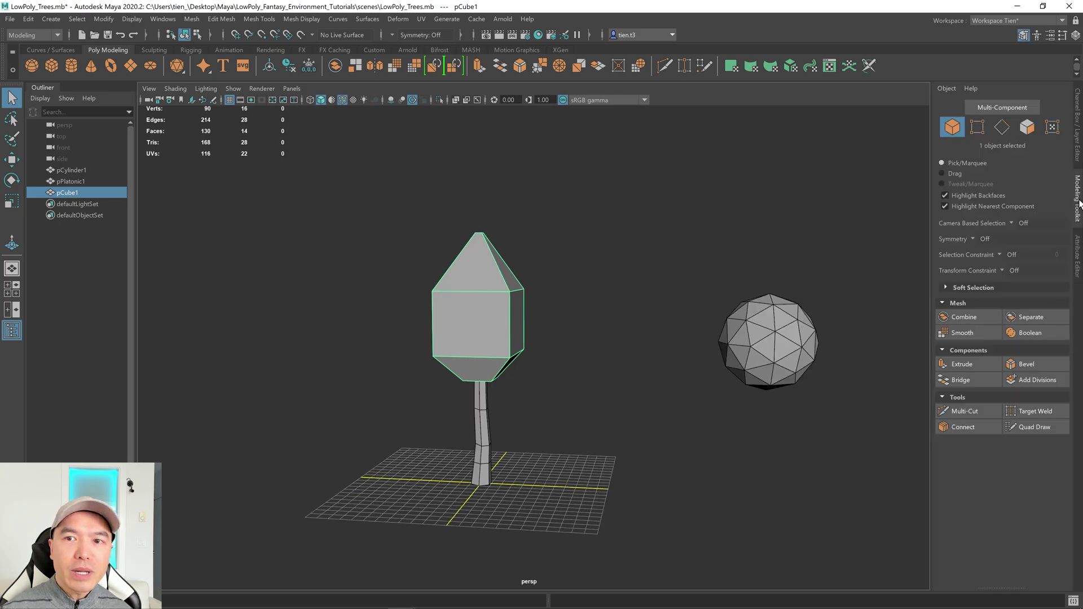
pyautogui.moveTo(592, 327)
pyautogui.keyDown('alt'); pyautogui.mouseDown()
pyautogui.moveTo(533, 332)
pyautogui.moveTo(590, 344)
pyautogui.mouseUp(); pyautogui.keyUp('alt')
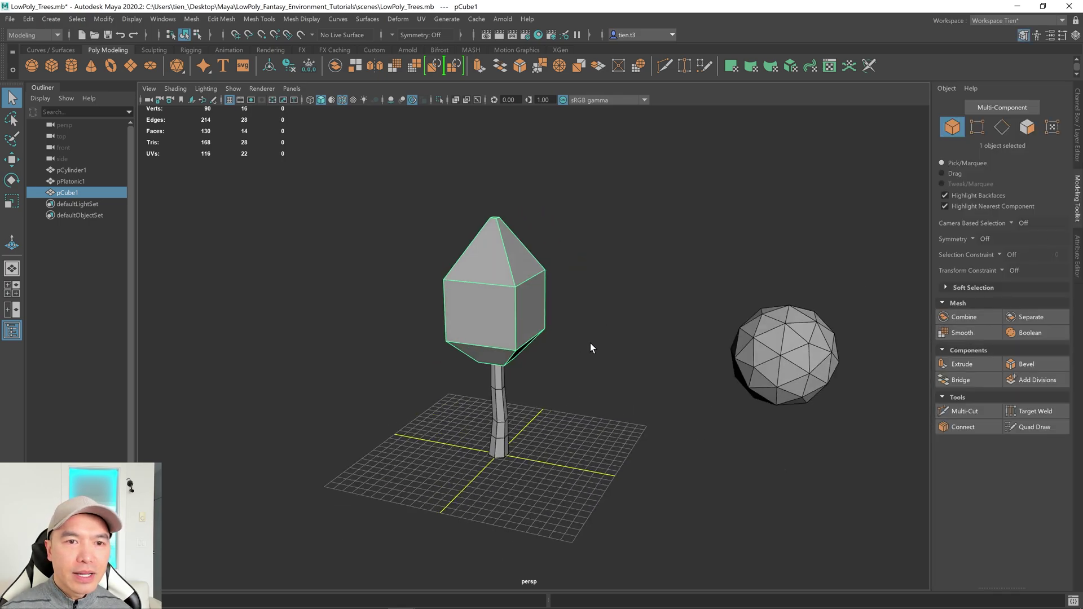
pyautogui.click(966, 333)
pyautogui.moveTo(632, 316)
pyautogui.keyDown('alt'); pyautogui.mouseDown()
pyautogui.moveTo(612, 310)
pyautogui.moveTo(637, 303)
pyautogui.moveTo(623, 303)
pyautogui.mouseUp(); pyautogui.keyUp('alt')
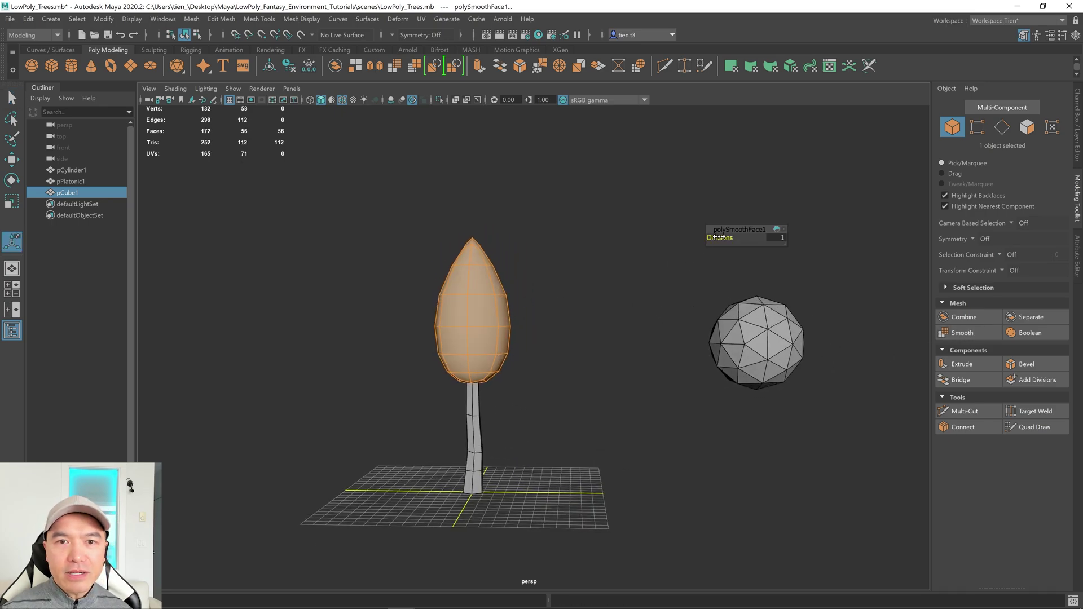
pyautogui.moveTo(719, 237); pyautogui.dragTo(722, 237)
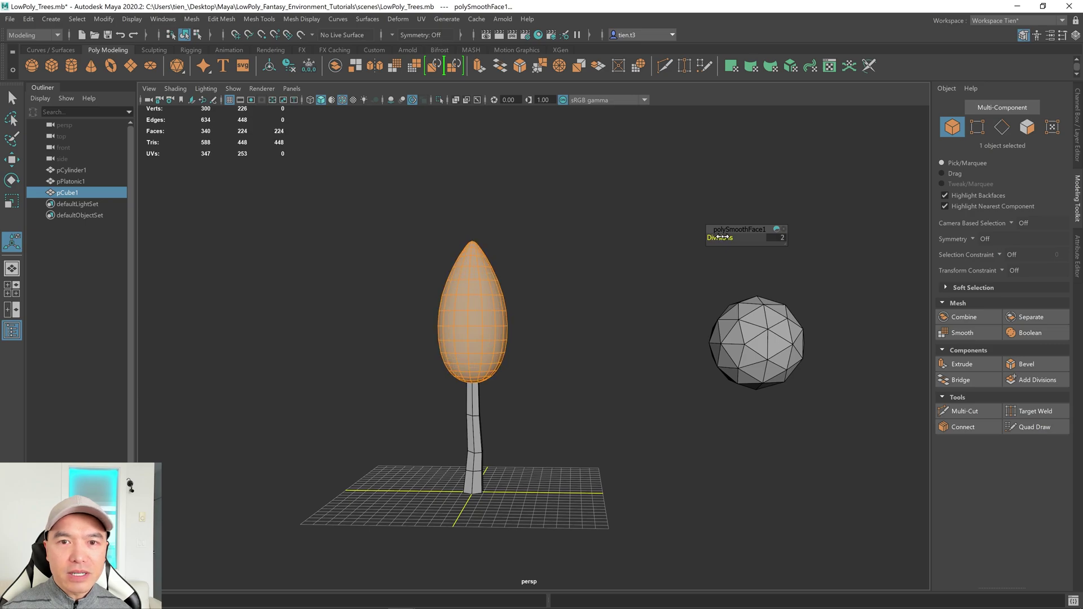
pyautogui.press('F8')
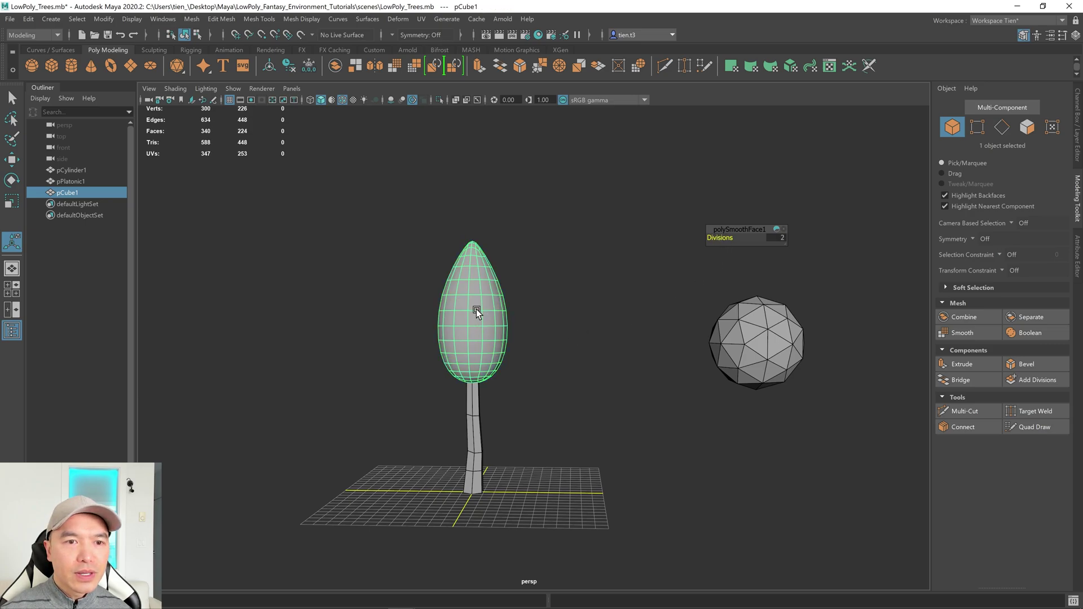
# Widen the smoothed foliage to a scale of about 9.75 in X and Z and 5.57 in Y.
pyautogui.scroll(3, 476, 309)
pyautogui.press('r')
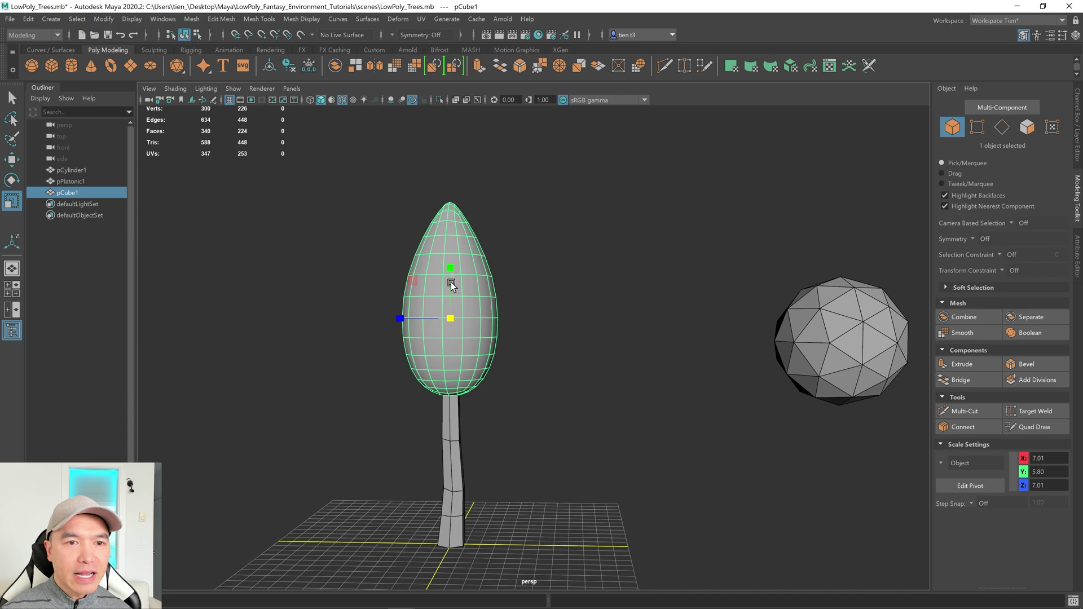
pyautogui.moveTo(451, 276); pyautogui.dragTo(566, 392)
pyautogui.press('w')
pyautogui.press('r')
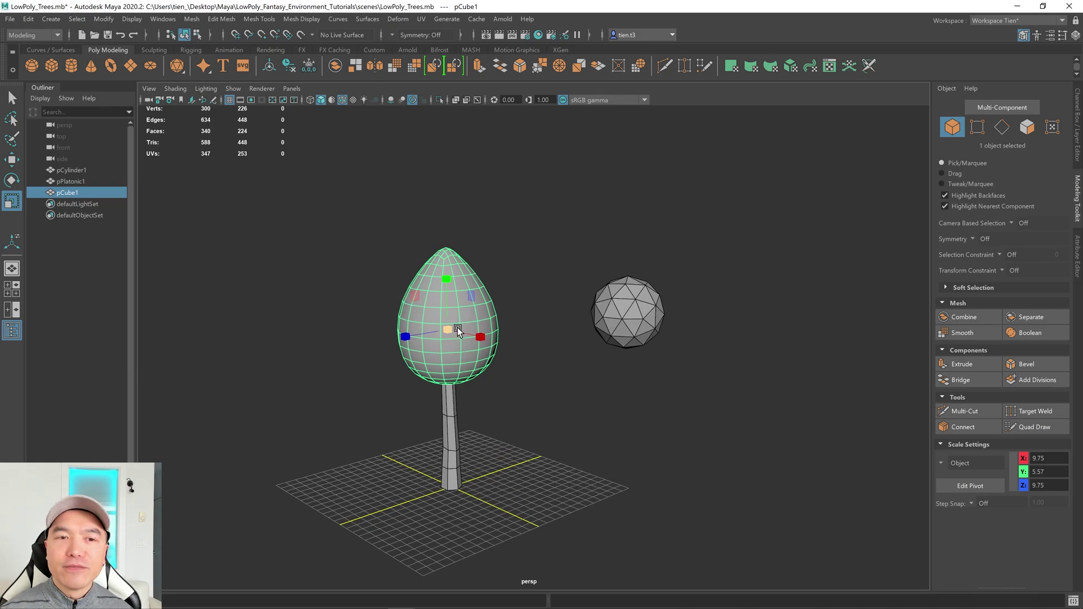
pyautogui.press('w')
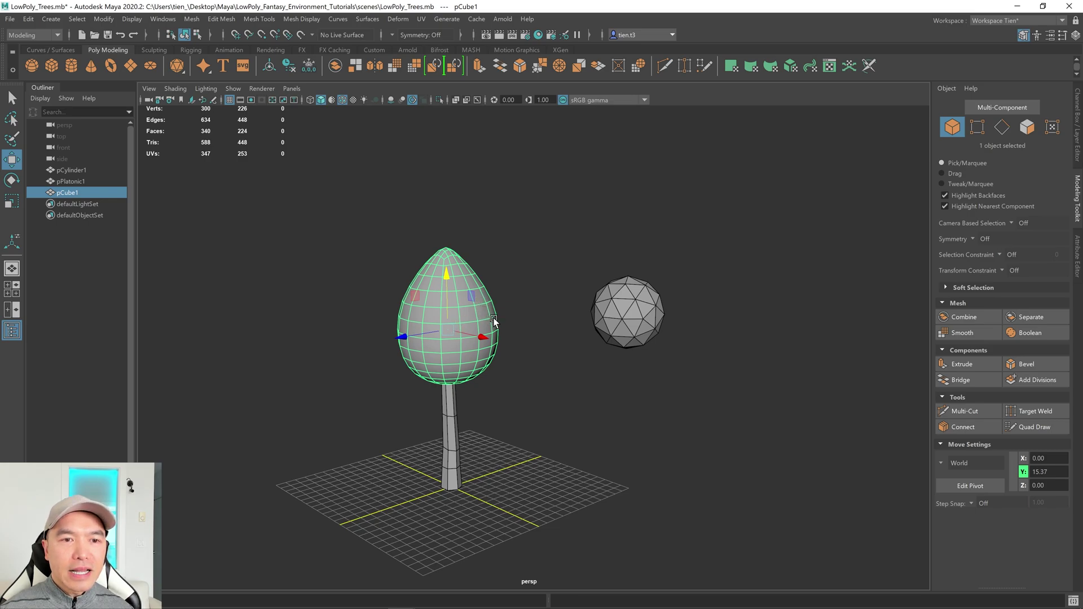
# Delete the foliage mesh's construction history and freeze its transformations.
pyautogui.click(1077, 116)
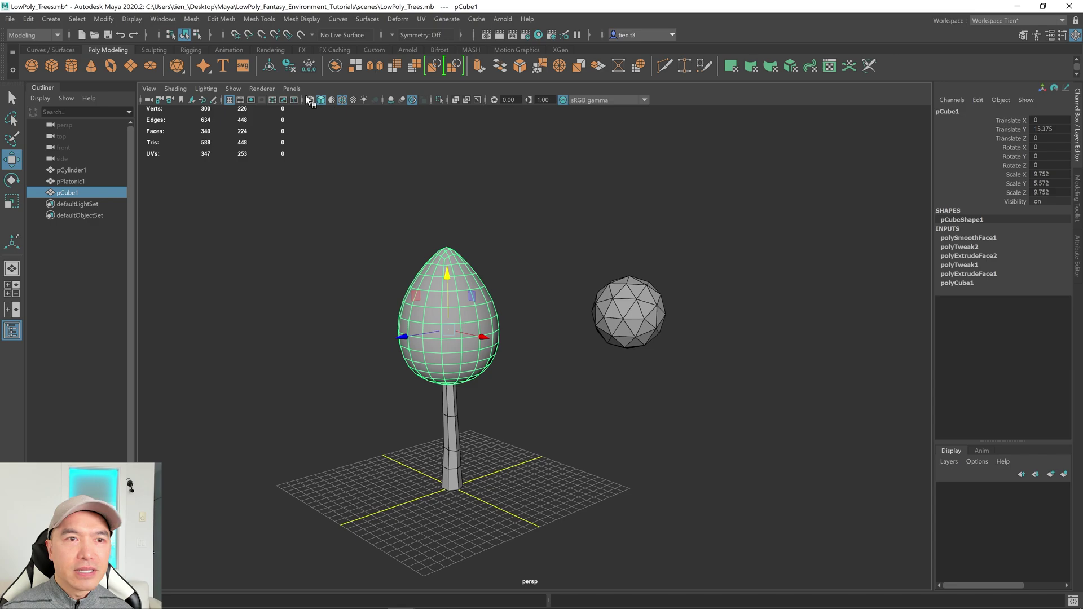
pyautogui.click(289, 66)
pyautogui.click(309, 65)
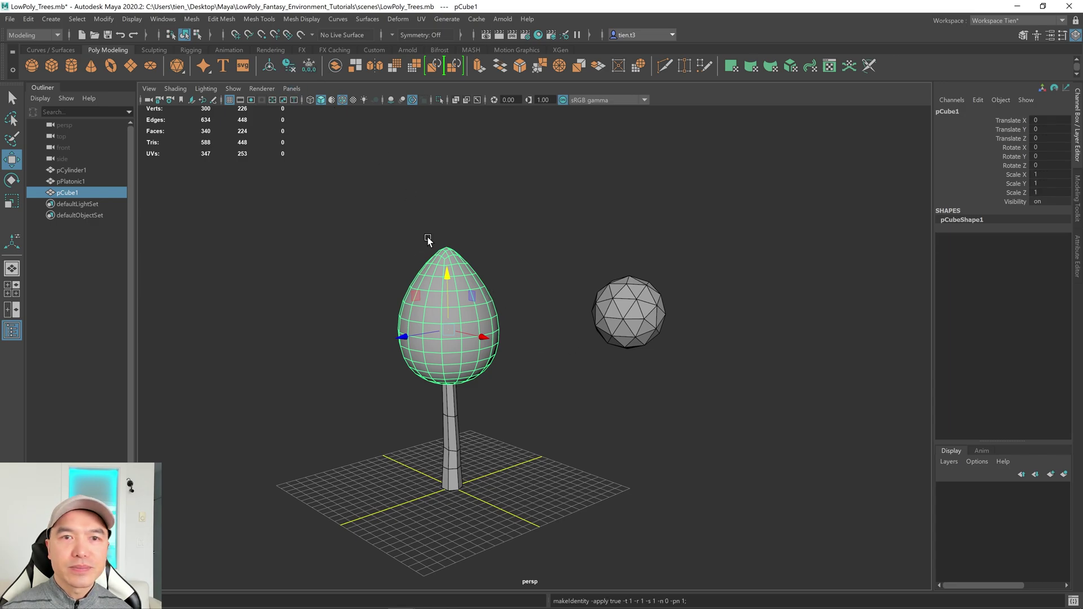
# Reset the Transform Component vertex options, set Random to 0.4683, and apply the vertex transform to the foliage.
pyautogui.click(226, 20)
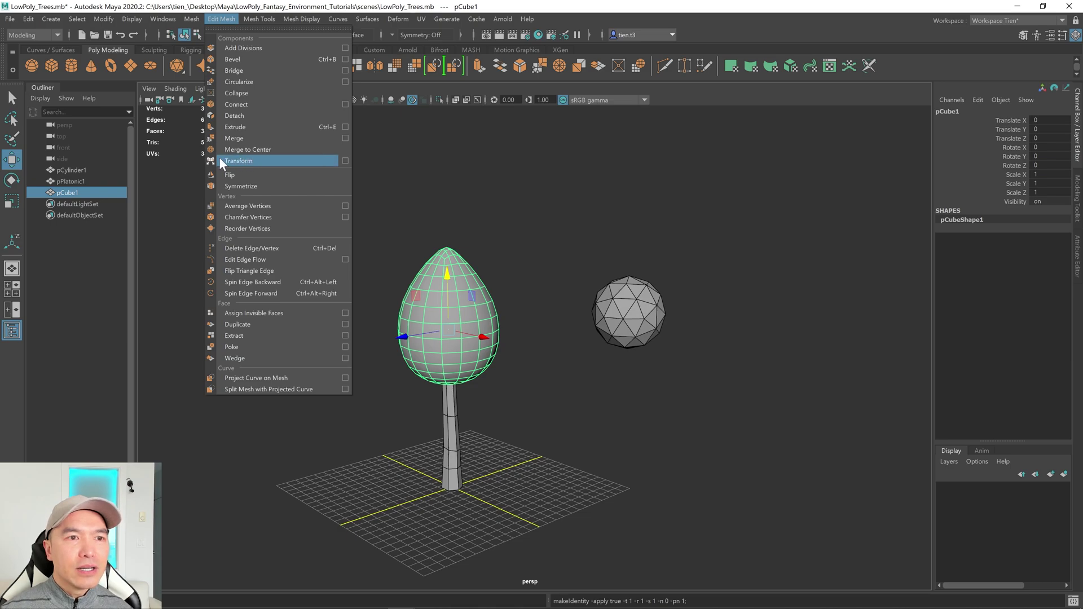
pyautogui.click(345, 161)
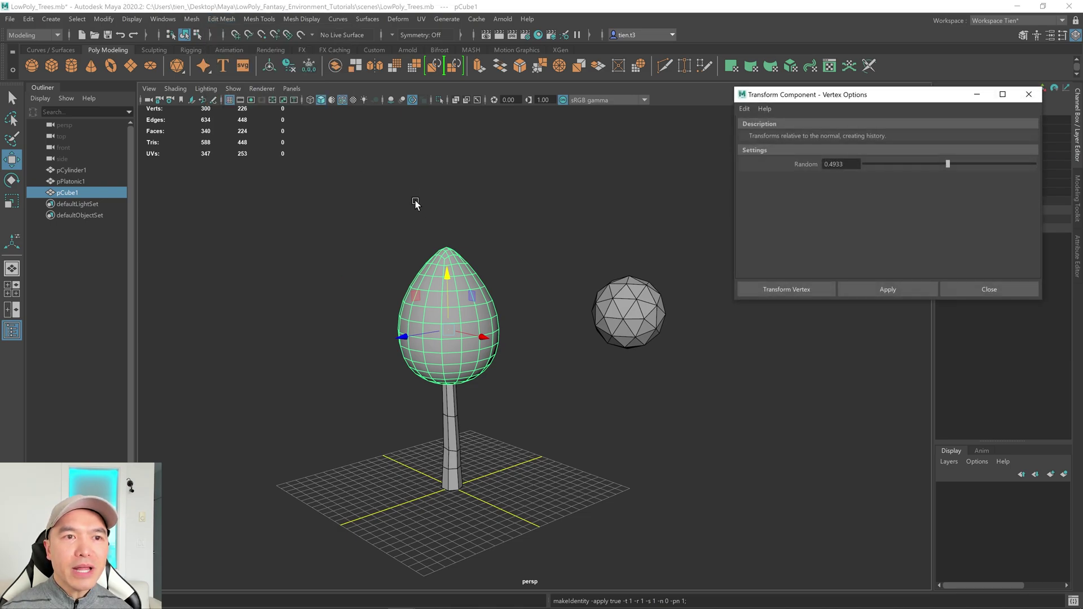
pyautogui.click(745, 109)
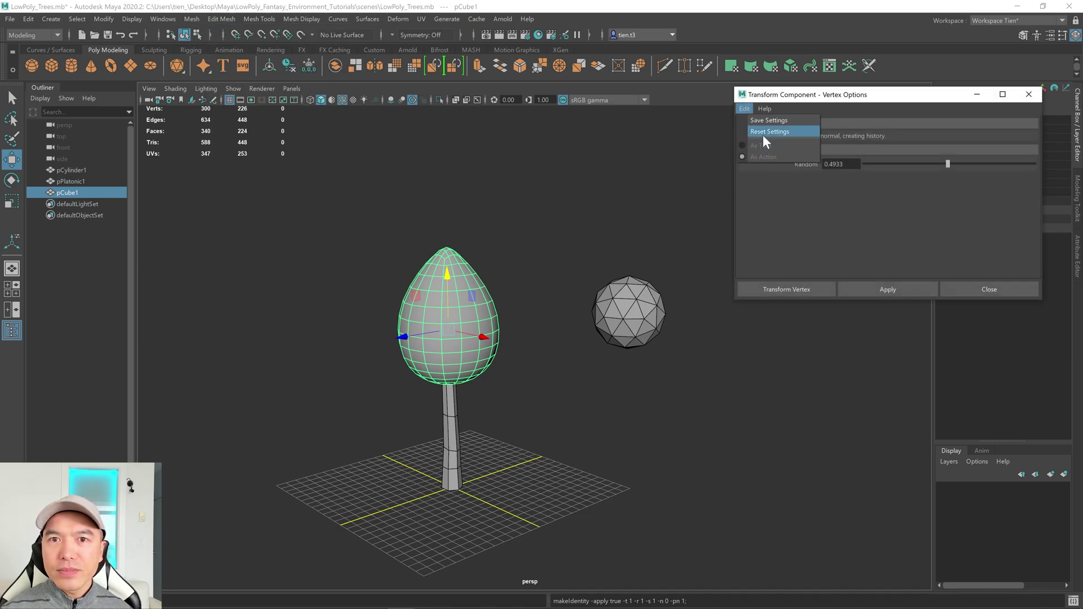
pyautogui.click(762, 131)
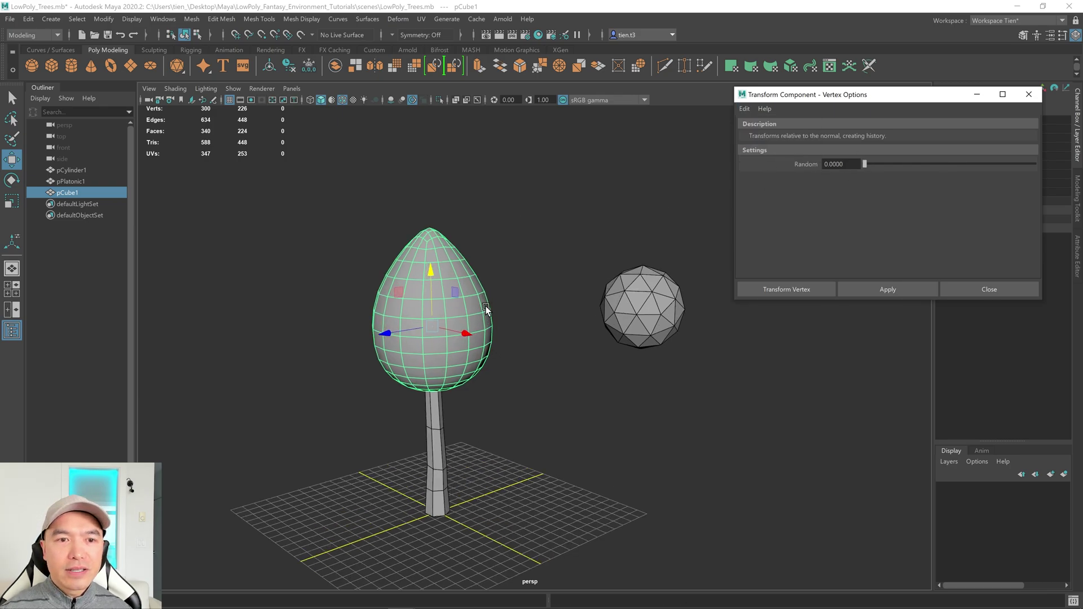
pyautogui.scroll(4, 484, 311)
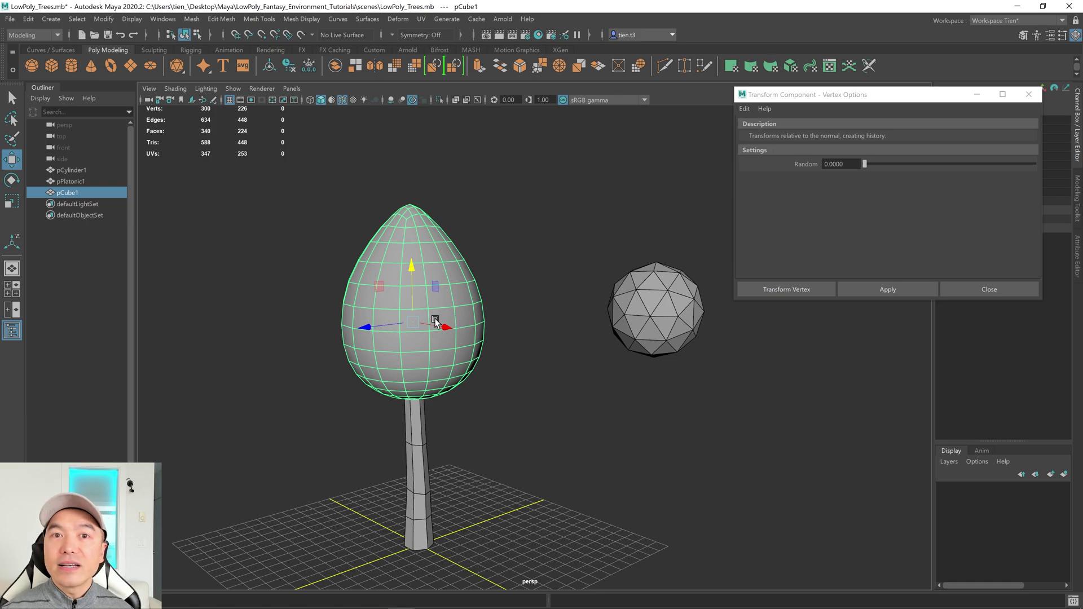
pyautogui.moveTo(865, 164); pyautogui.dragTo(937, 164)
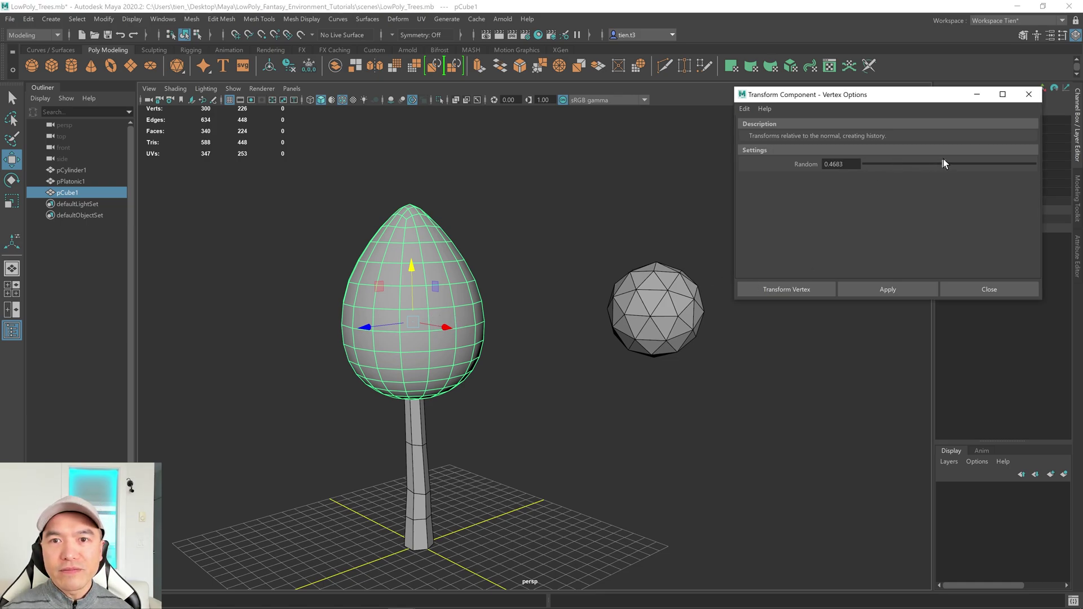
pyautogui.click(793, 290)
# Pull the foliage vertices outward along their normals to make the surface irregular, and return to object selection.
pyautogui.keyDown('alt'); pyautogui.moveTo(523, 362); pyautogui.dragTo(541, 324); pyautogui.keyUp('alt')
pyautogui.moveTo(389, 346); pyautogui.dragTo(360, 352)
pyautogui.keyDown('alt'); pyautogui.moveTo(626, 353); pyautogui.dragTo(604, 350); pyautogui.keyUp('alt')
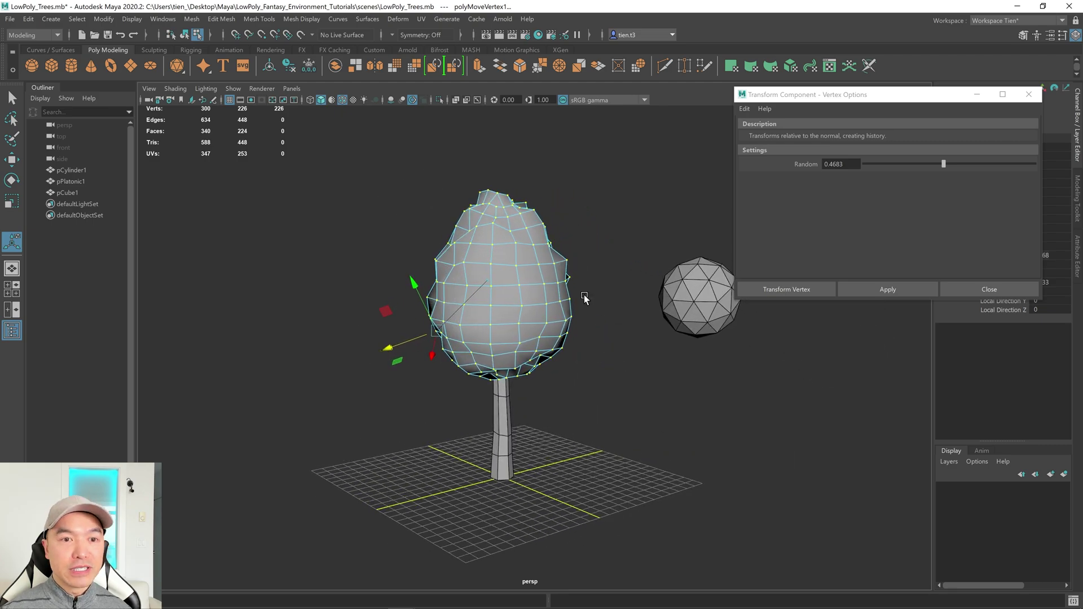
pyautogui.moveTo(492, 241); pyautogui.dragTo(560, 242, button='right')
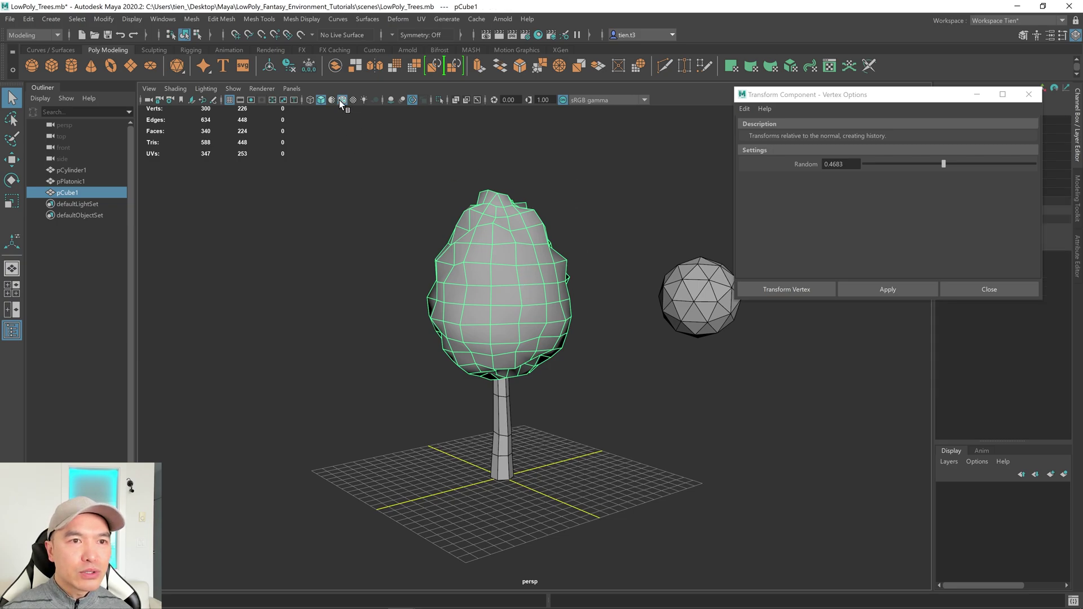
# Check the roughened foliage with the wireframe overlay hidden and close the vertex transform options.
pyautogui.click(387, 246)
pyautogui.moveTo(387, 247)
pyautogui.keyDown('alt'); pyautogui.mouseDown()
pyautogui.moveTo(331, 241)
pyautogui.moveTo(414, 244)
pyautogui.moveTo(365, 244)
pyautogui.moveTo(394, 249)
pyautogui.mouseUp(); pyautogui.keyUp('alt')
pyautogui.keyDown('alt'); pyautogui.moveTo(482, 262); pyautogui.dragTo(520, 199); pyautogui.keyUp('alt')
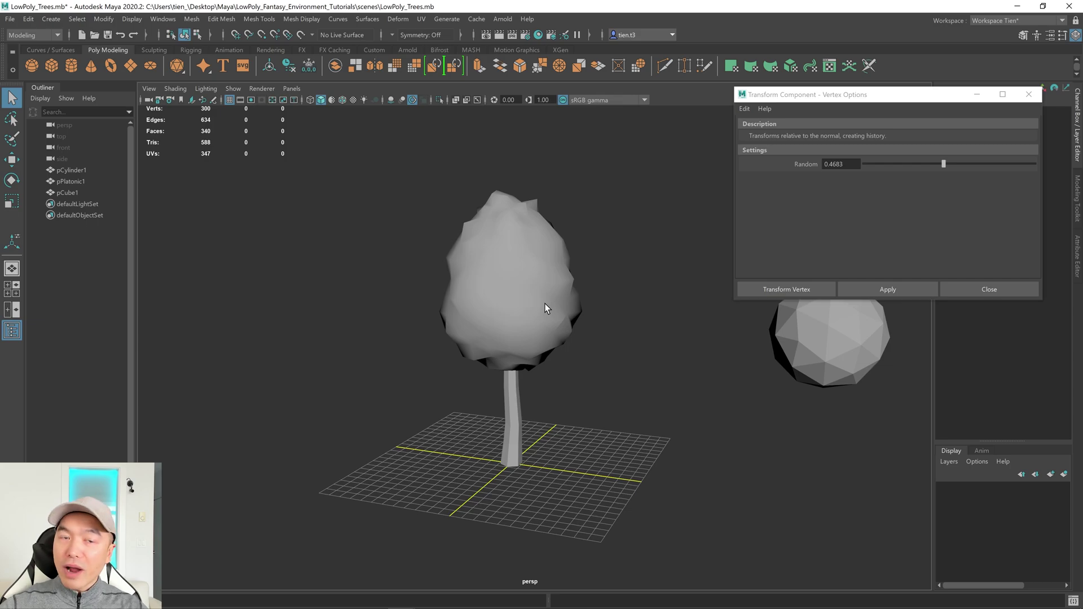
pyautogui.click(519, 261)
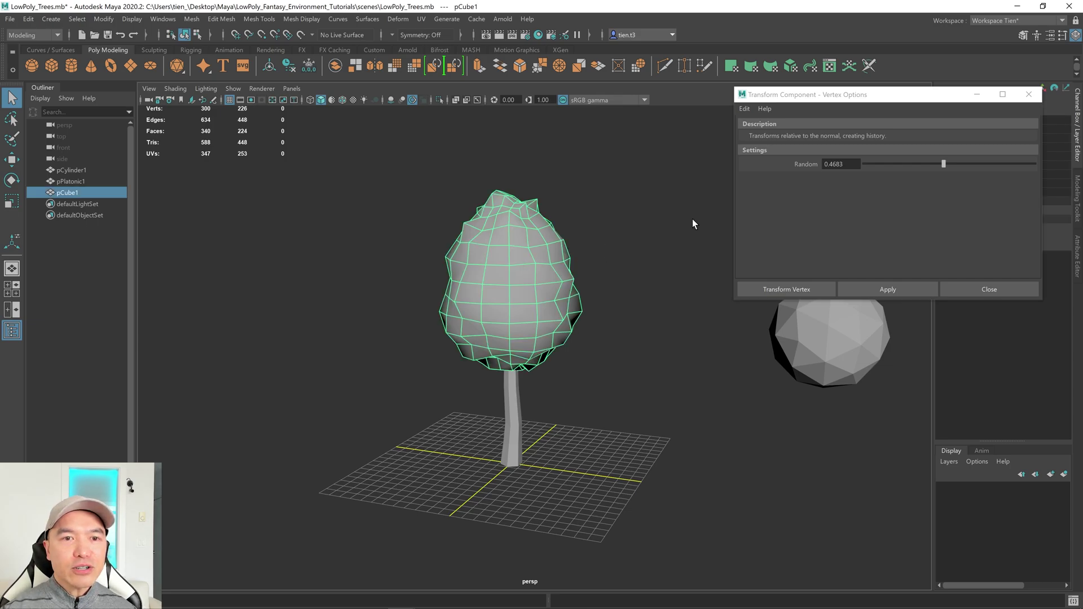
pyautogui.click(1032, 92)
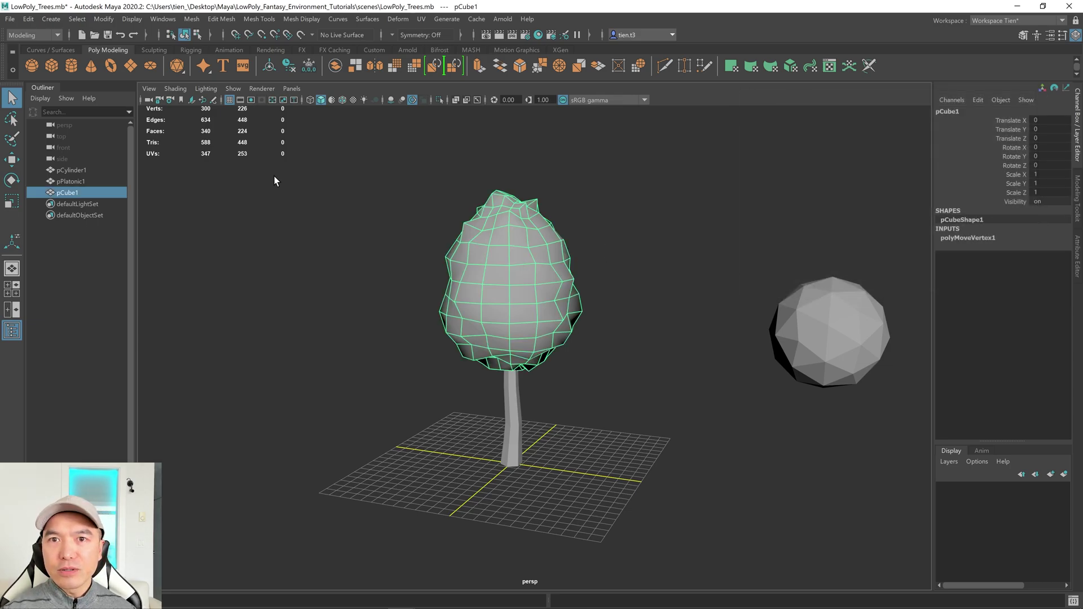
# Reset the Remesh options and remesh the foliage with automatic max edge length and a 20% collapse threshold.
pyautogui.click(199, 19)
pyautogui.moveTo(205, 23)
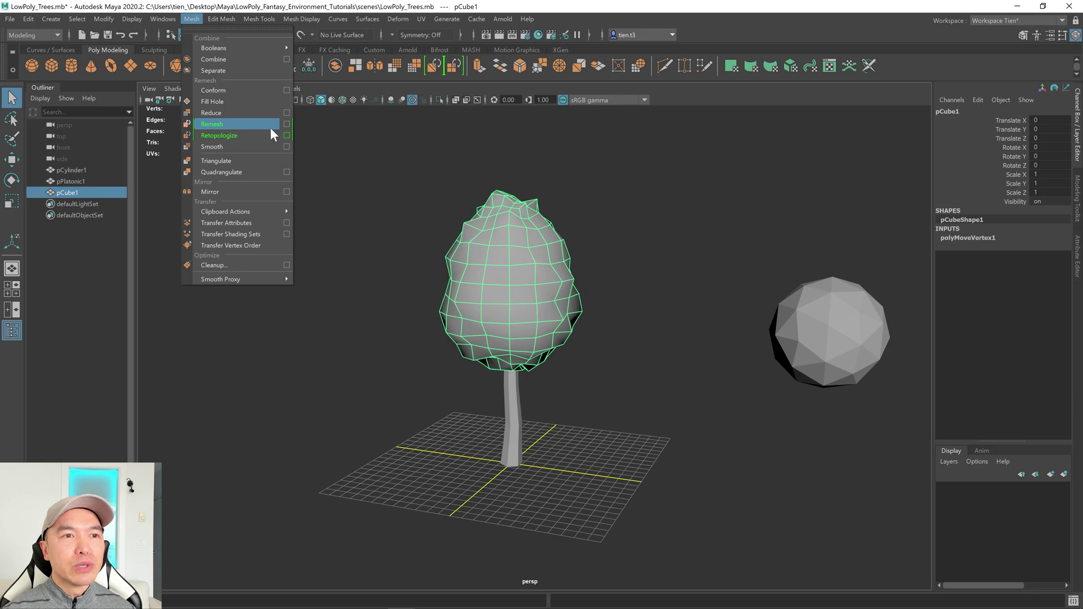
pyautogui.click(287, 123)
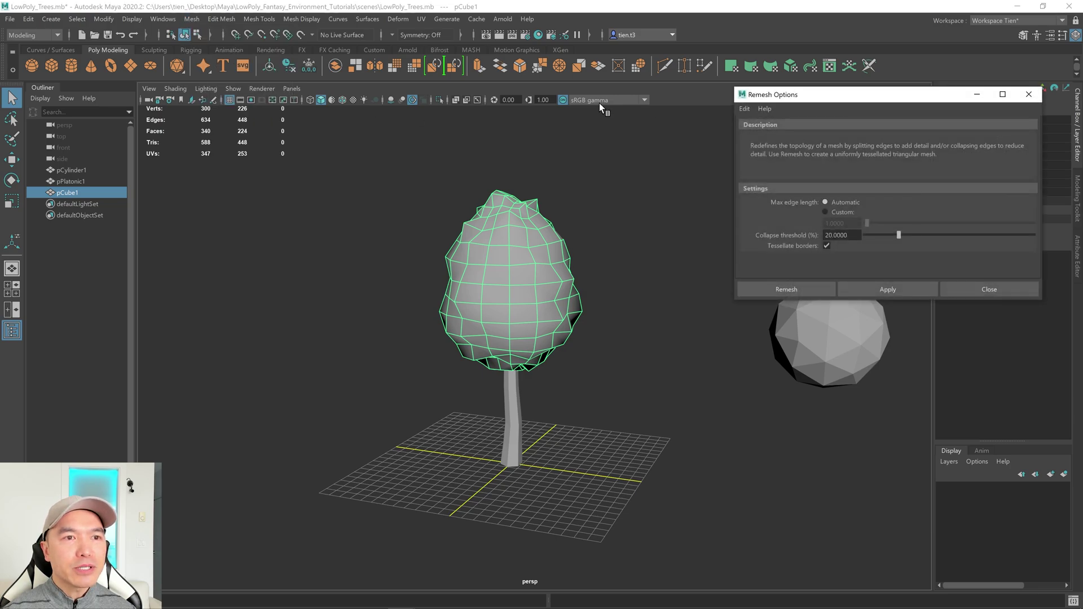
pyautogui.click(744, 109)
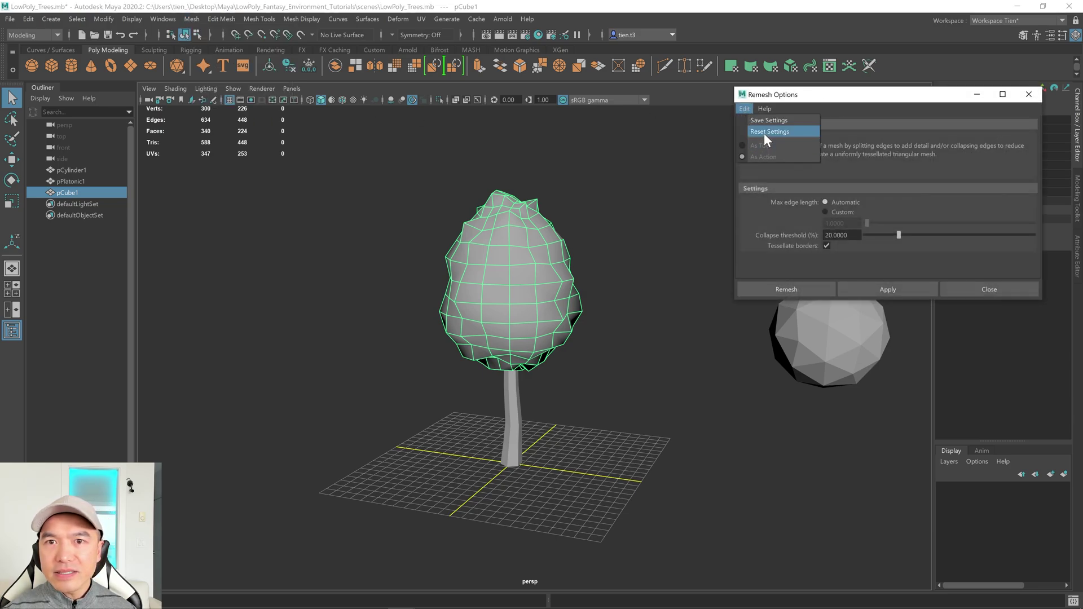
pyautogui.click(764, 131)
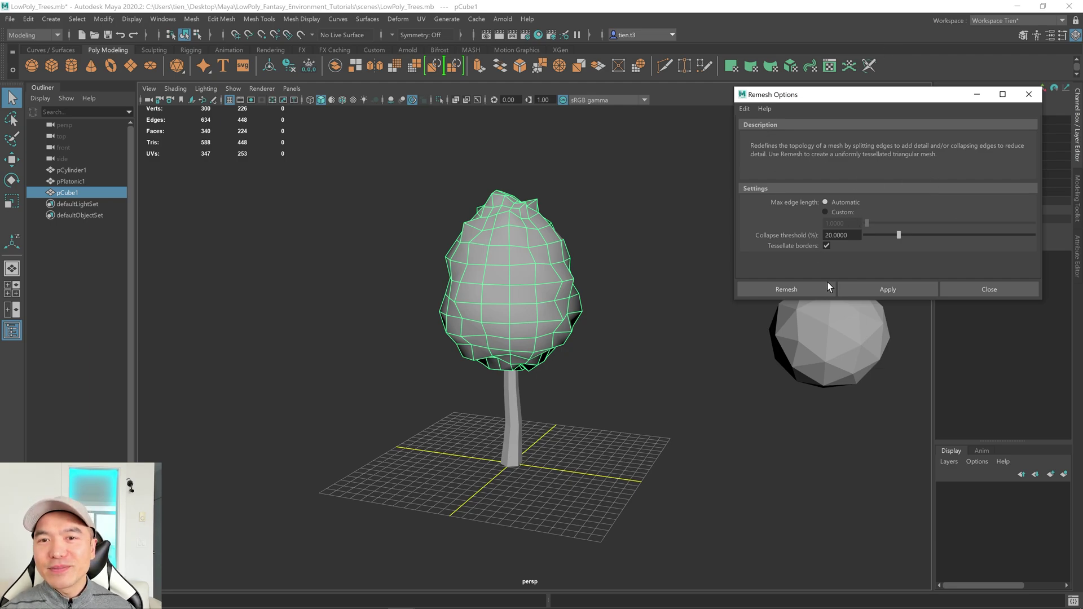
pyautogui.click(814, 290)
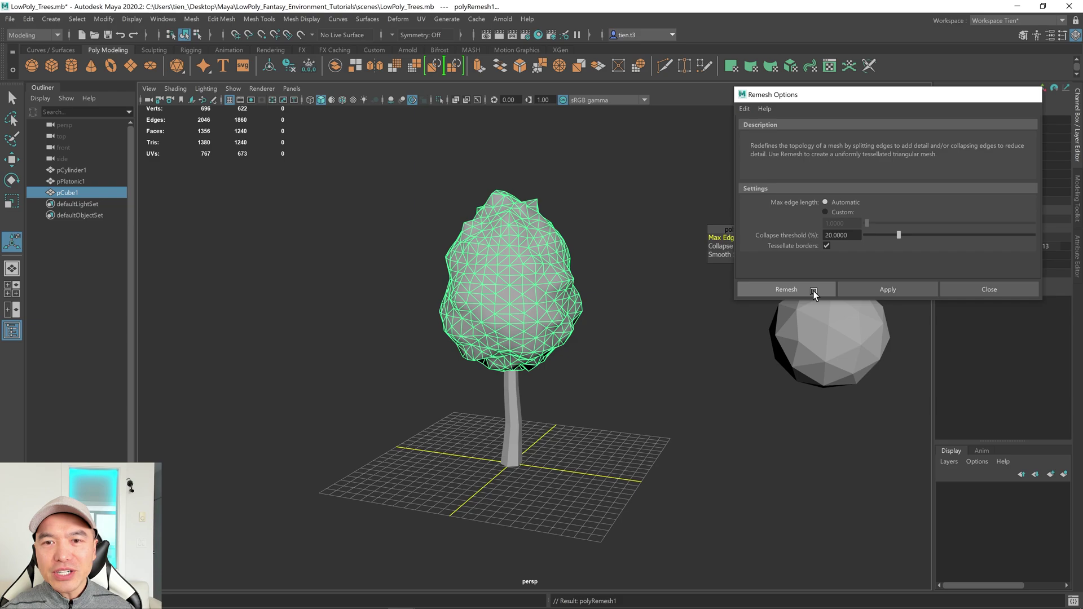
pyautogui.click(516, 294)
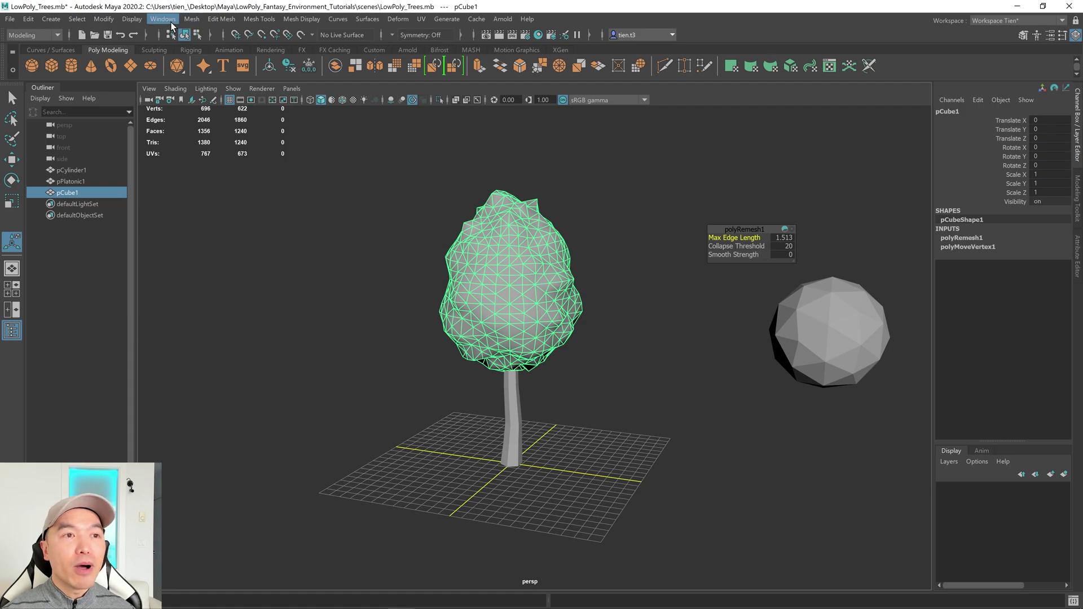
# Open the Retopologize options for the foliage and reset the settings to their defaults.
pyautogui.click(191, 19)
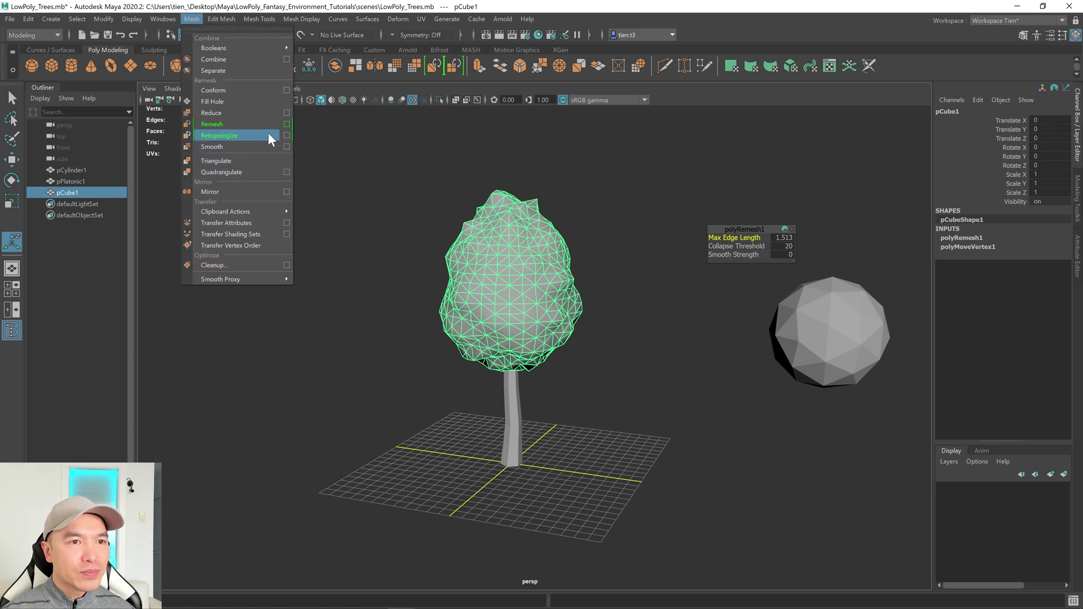
pyautogui.click(286, 135)
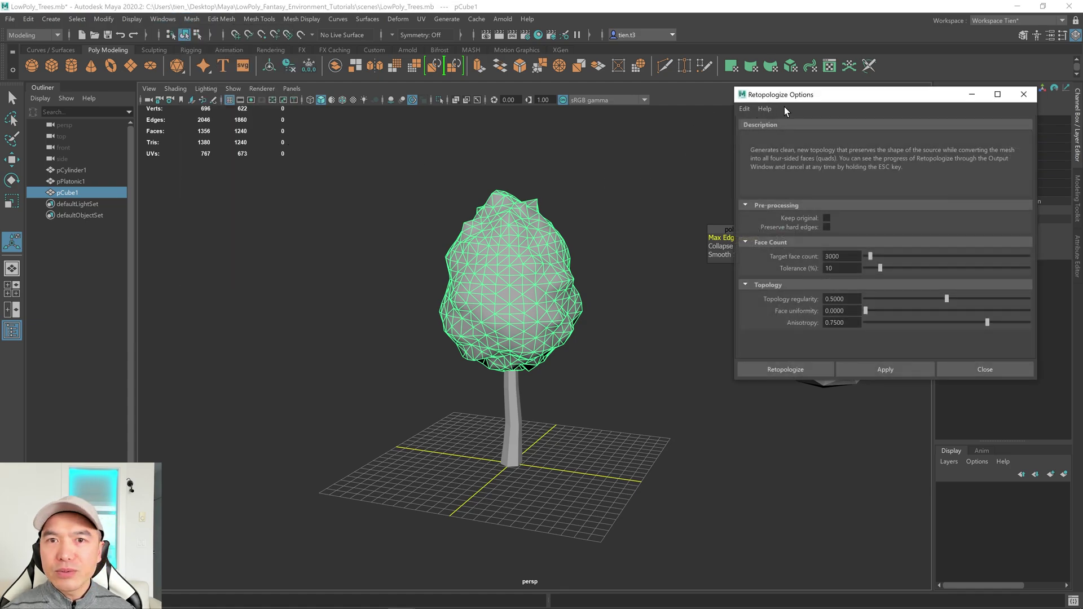
pyautogui.click(746, 107)
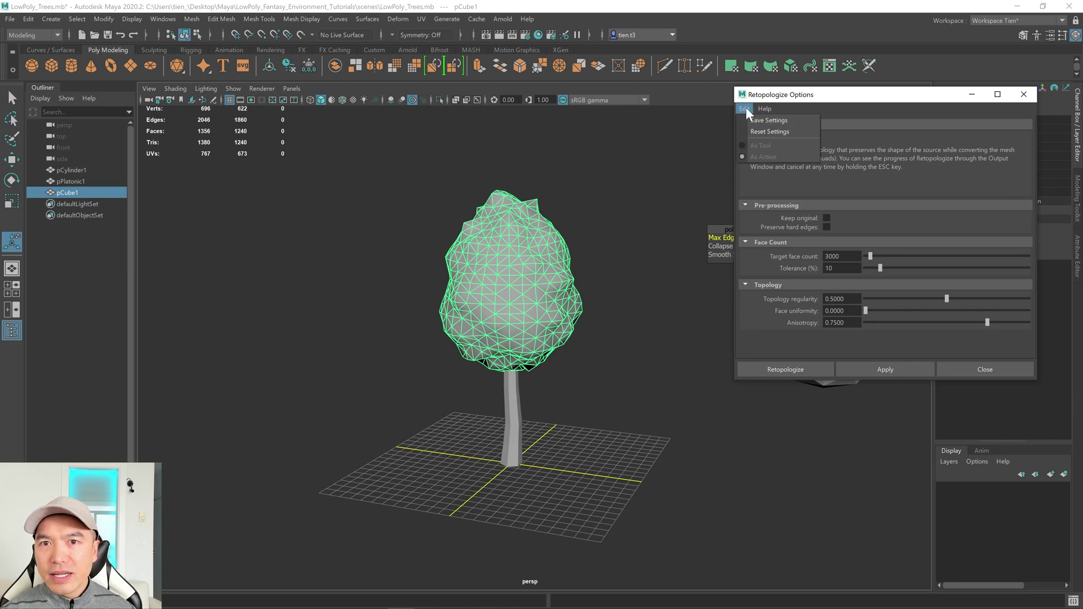
pyautogui.click(765, 137)
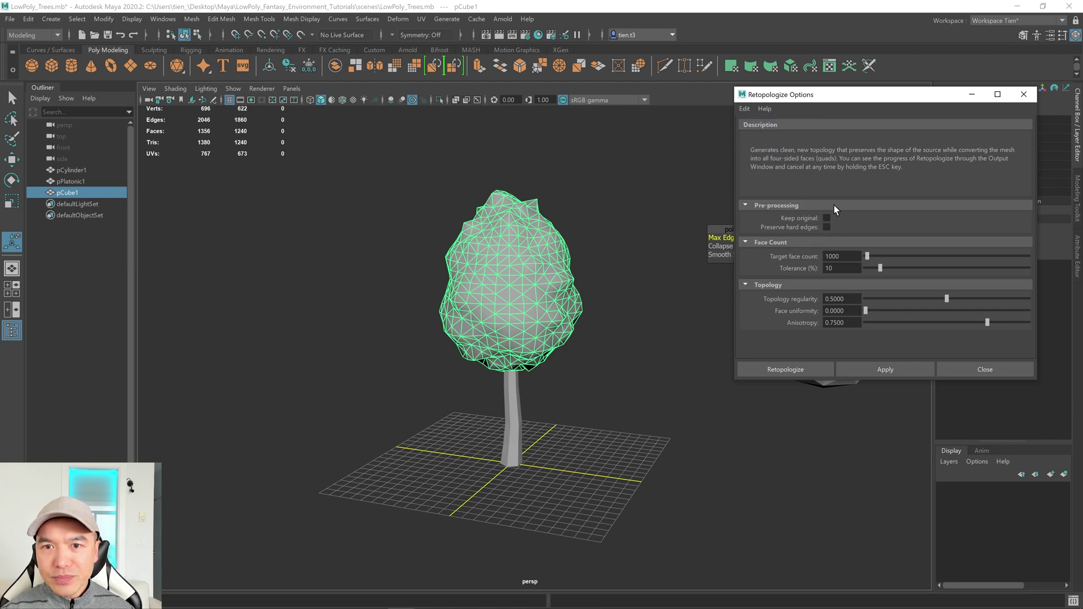
# Retopologize the foliage with a target face count of 3000, and leave the active tool.
pyautogui.keyDown('alt'); pyautogui.moveTo(573, 270); pyautogui.dragTo(522, 273, button='middle'); pyautogui.keyUp('alt')
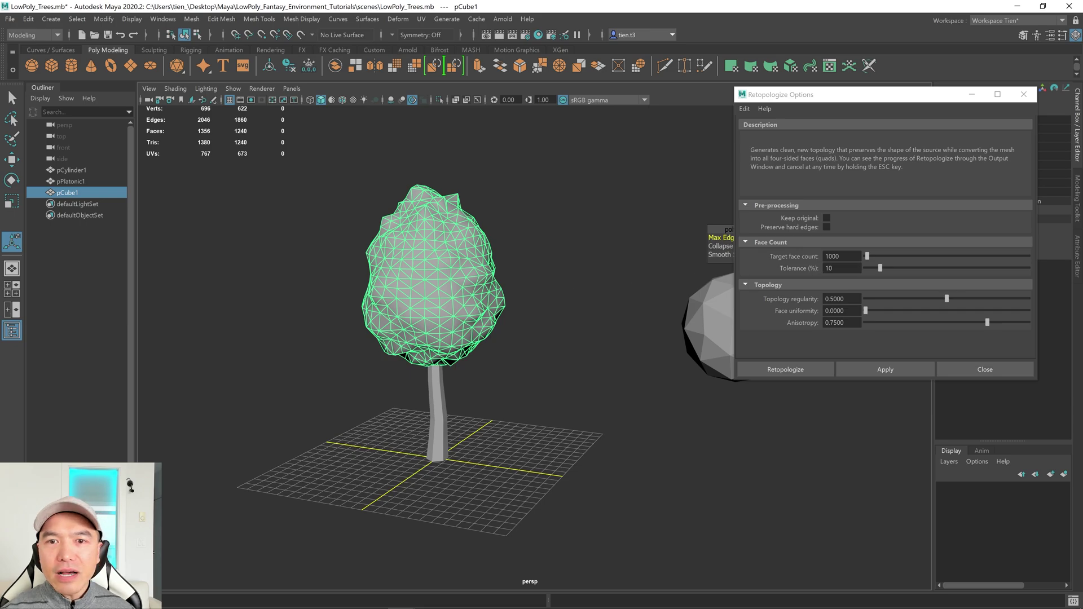
pyautogui.doubleClick(833, 257)
pyautogui.write('3000')
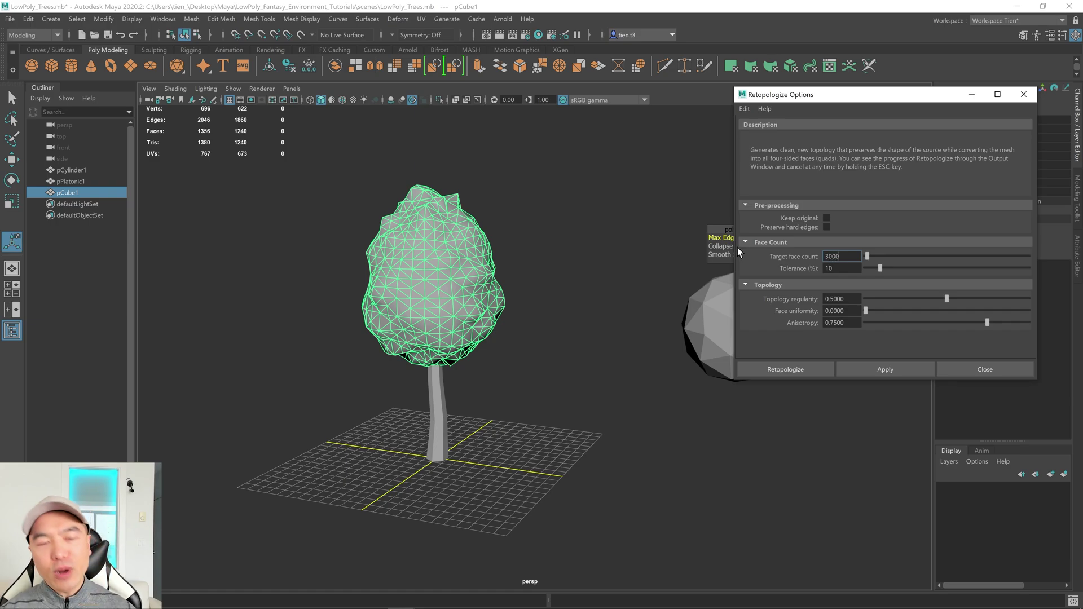
pyautogui.press('Return')
pyautogui.click(789, 368)
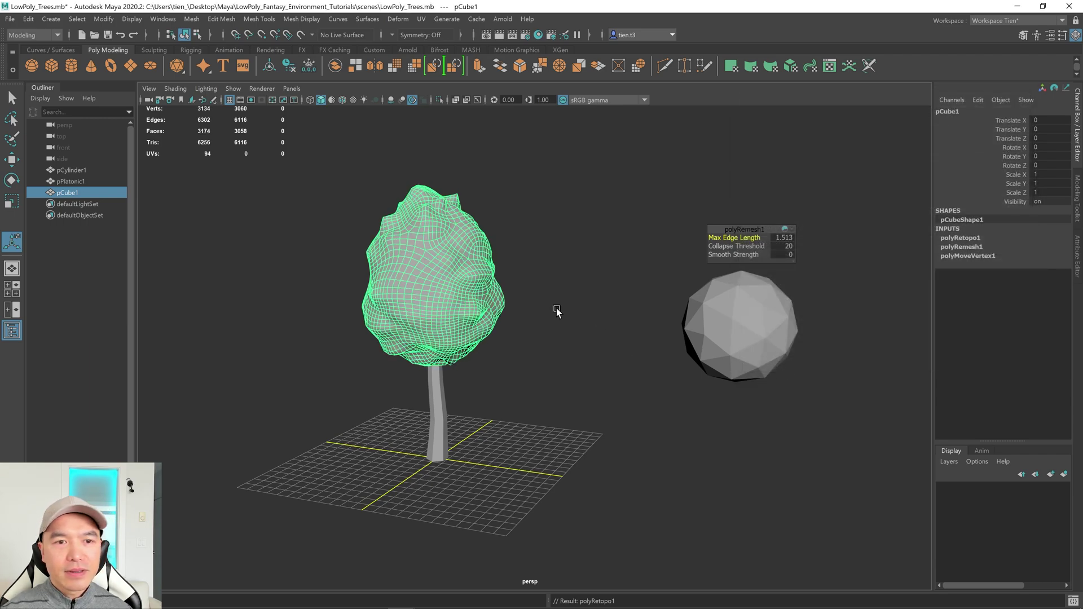
pyautogui.scroll(5, 563, 310)
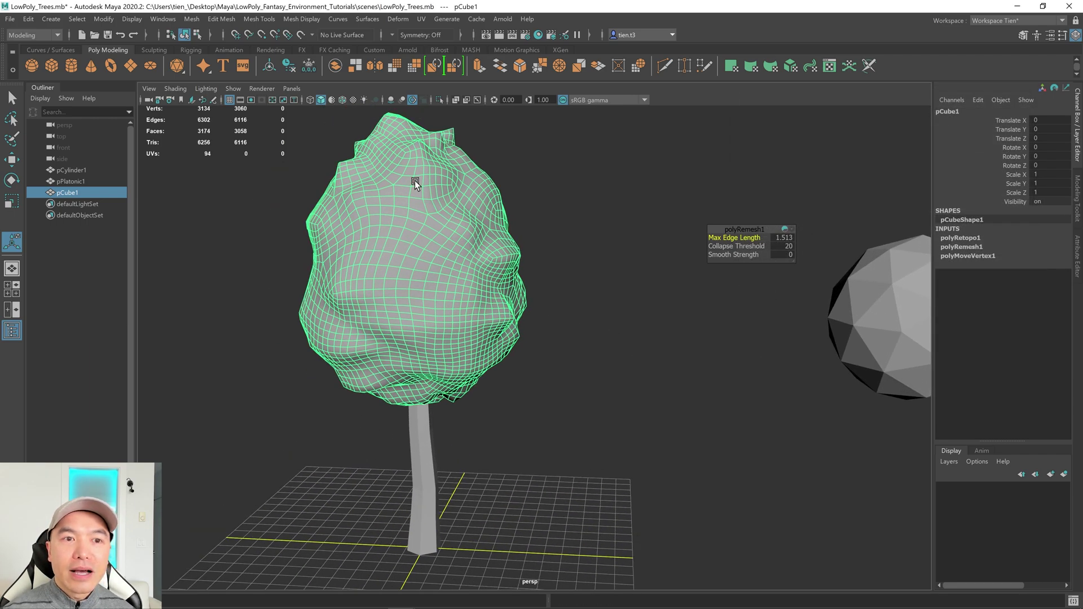
pyautogui.scroll(-1, 485, 330)
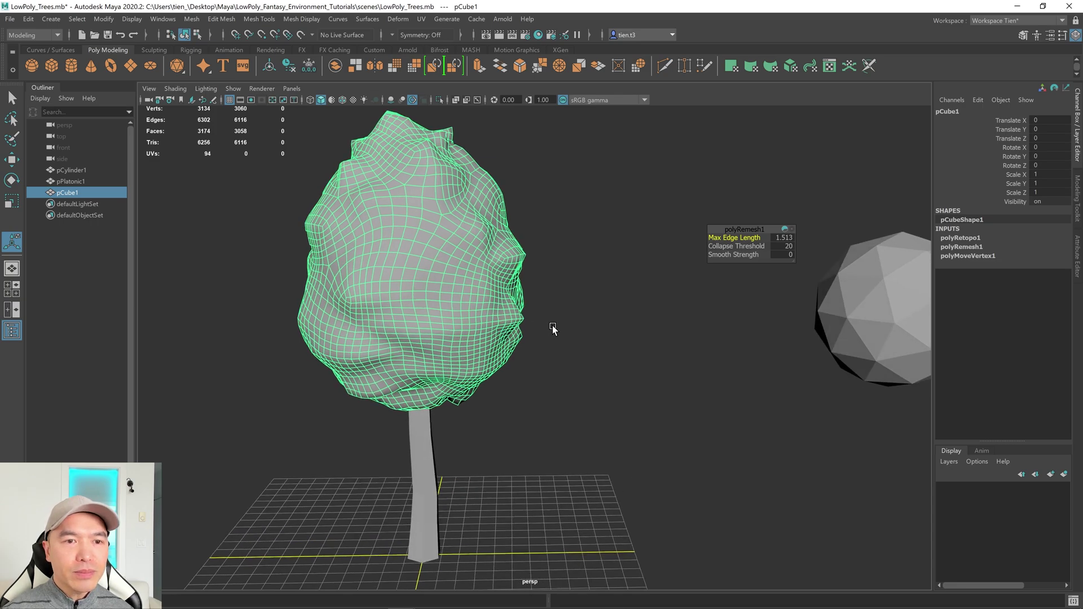
pyautogui.press('q')
# Delete the foliage's construction history and triangulate its quad mesh.
pyautogui.scroll(-3, 563, 320)
pyautogui.keyDown('alt'); pyautogui.moveTo(551, 331); pyautogui.dragTo(532, 339); pyautogui.keyUp('alt')
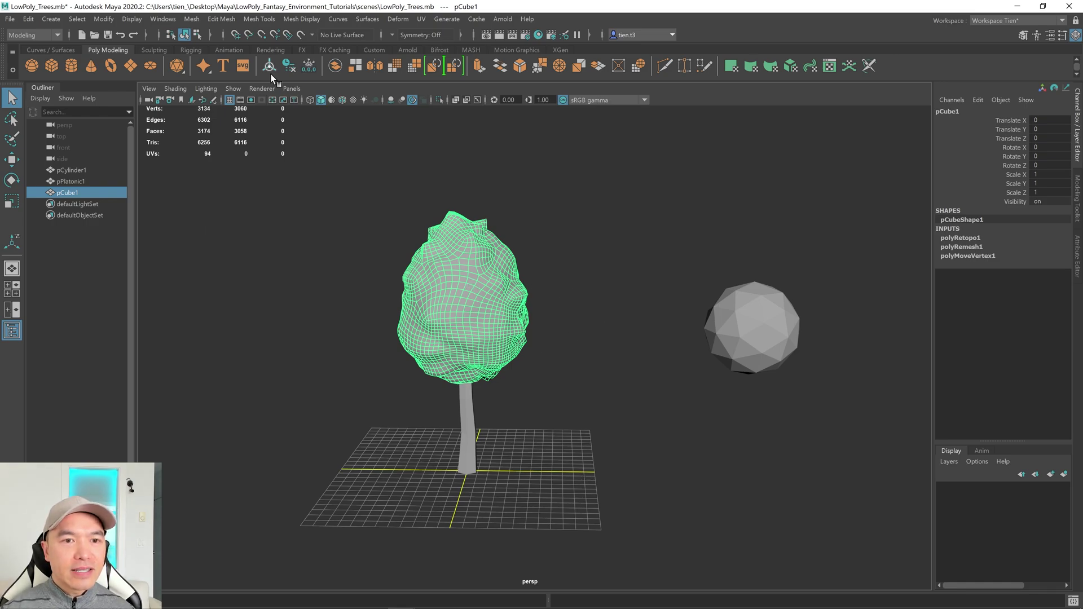
pyautogui.click(289, 66)
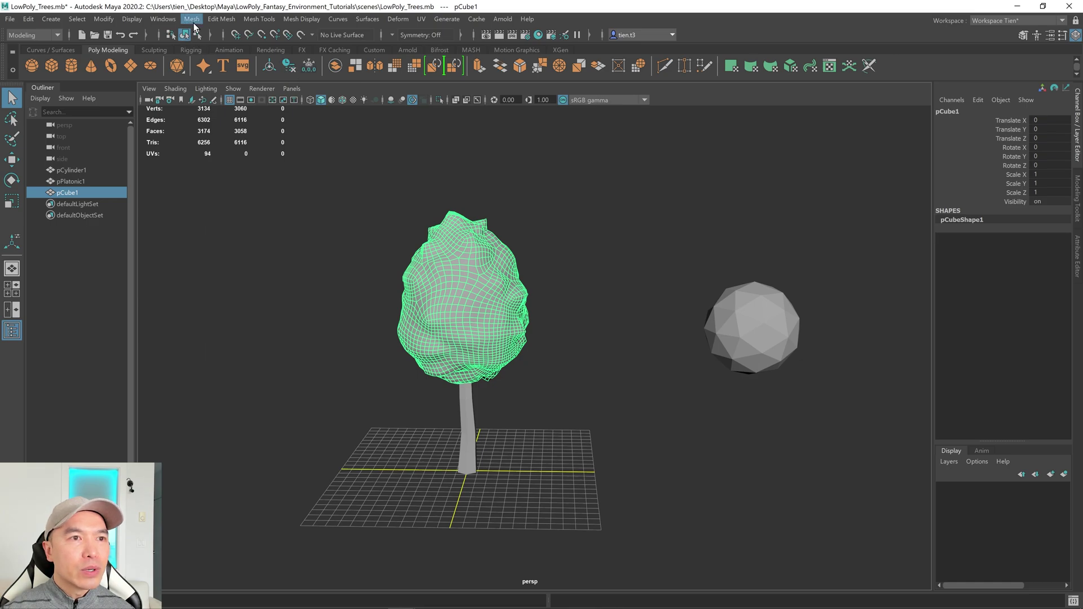
pyautogui.click(192, 18)
pyautogui.click(232, 162)
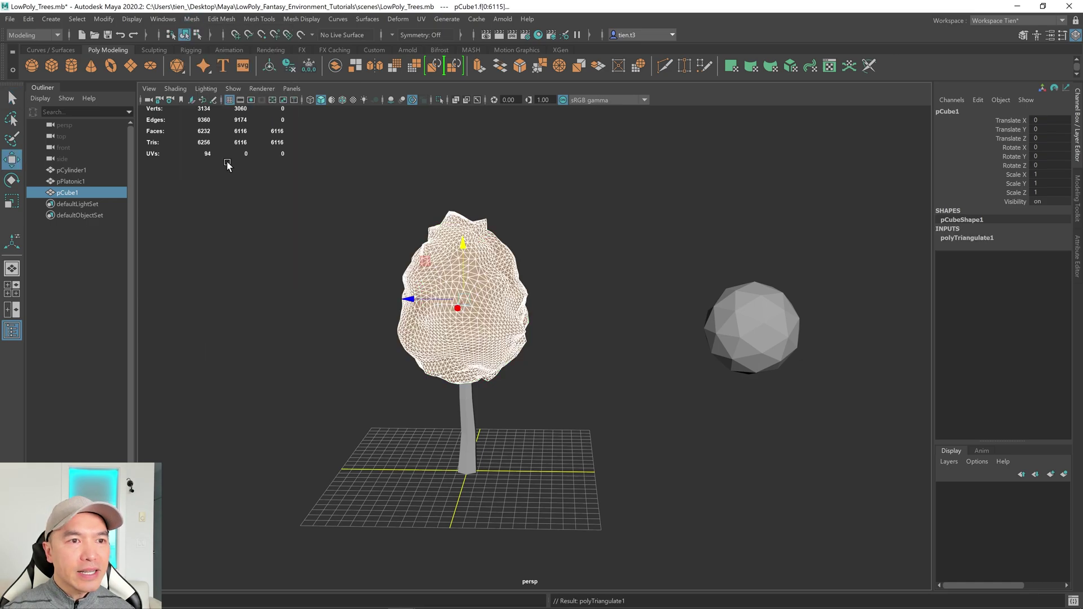
# Harden all edges of the triangulated foliage, return to object selection, and delete its history.
pyautogui.click(294, 18)
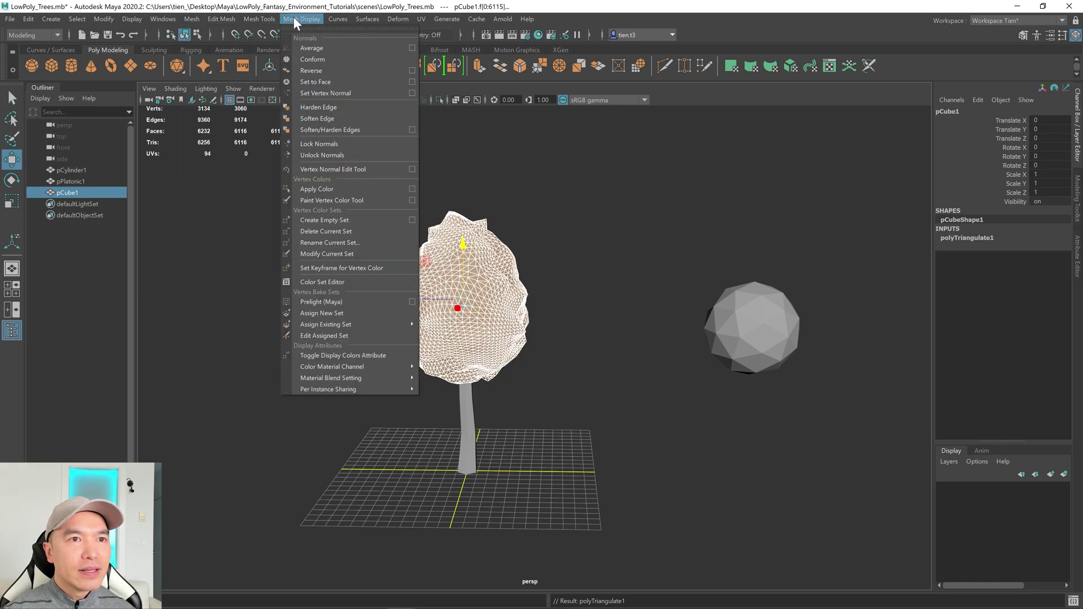
pyautogui.click(333, 110)
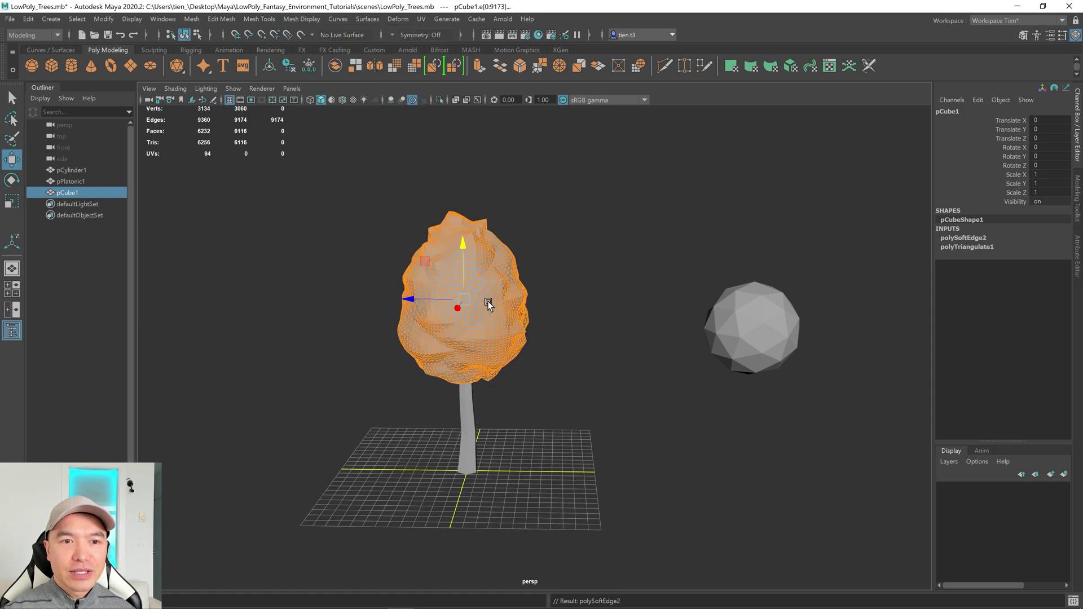
pyautogui.press('F8')
pyautogui.click(289, 67)
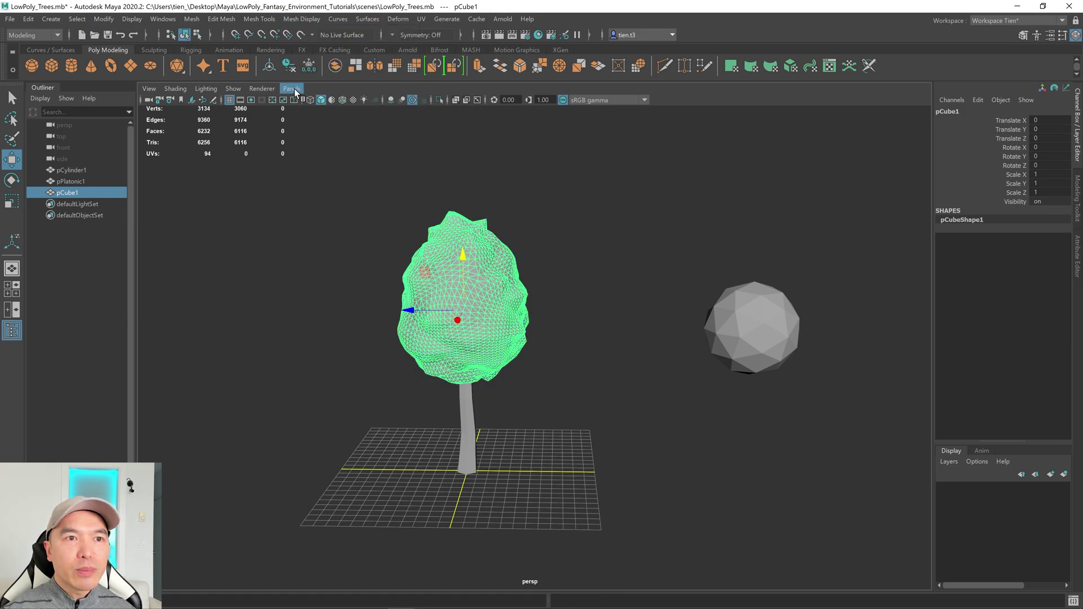
# Reduce the foliage mesh with the reduction percentage set to 98.748, and deselect it.
pyautogui.click(191, 19)
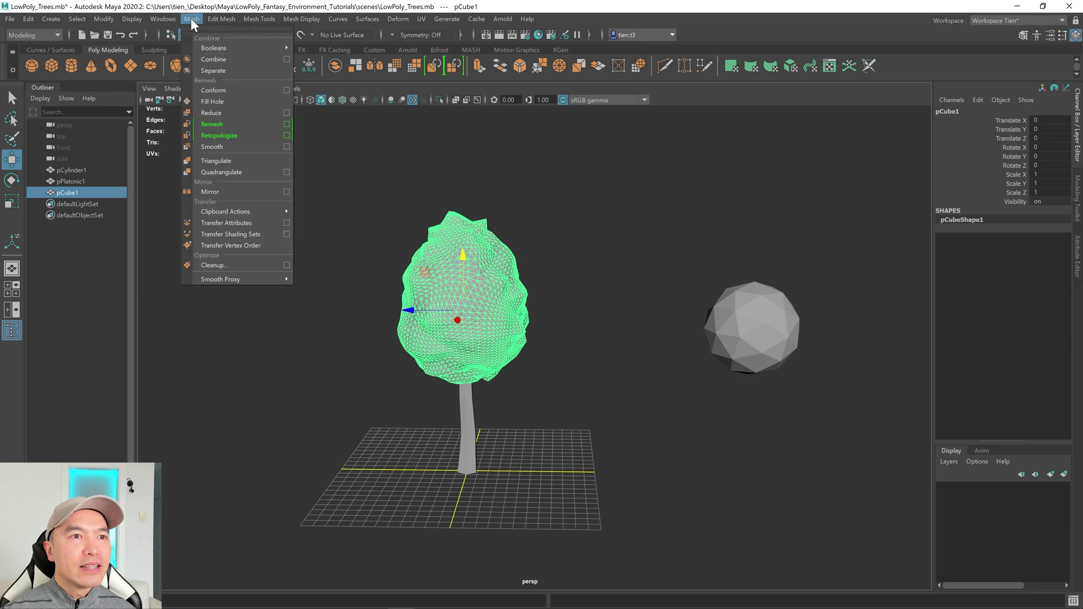
pyautogui.click(225, 112)
pyautogui.scroll(3, 462, 240)
pyautogui.keyDown('alt'); pyautogui.moveTo(463, 240); pyautogui.dragTo(477, 302); pyautogui.keyUp('alt')
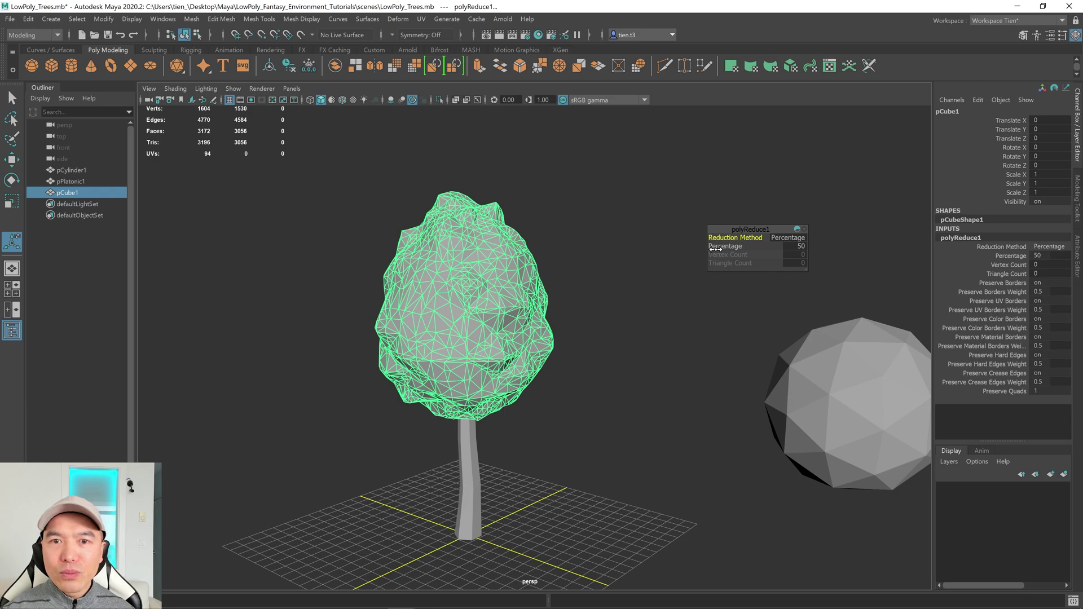
pyautogui.moveTo(724, 244); pyautogui.dragTo(1048, 237)
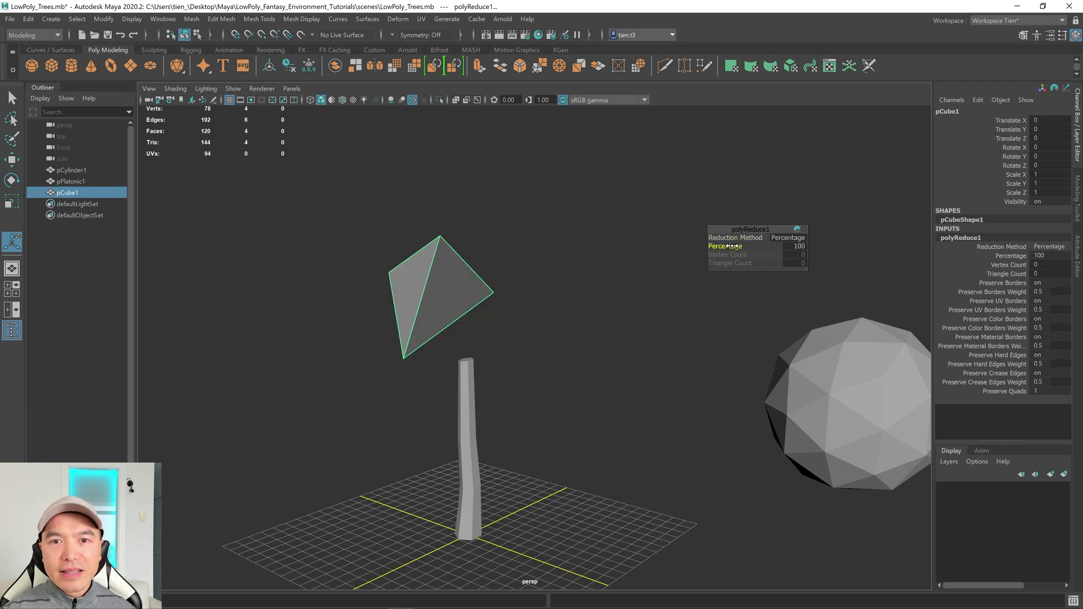
pyautogui.moveTo(732, 248); pyautogui.dragTo(756, 284)
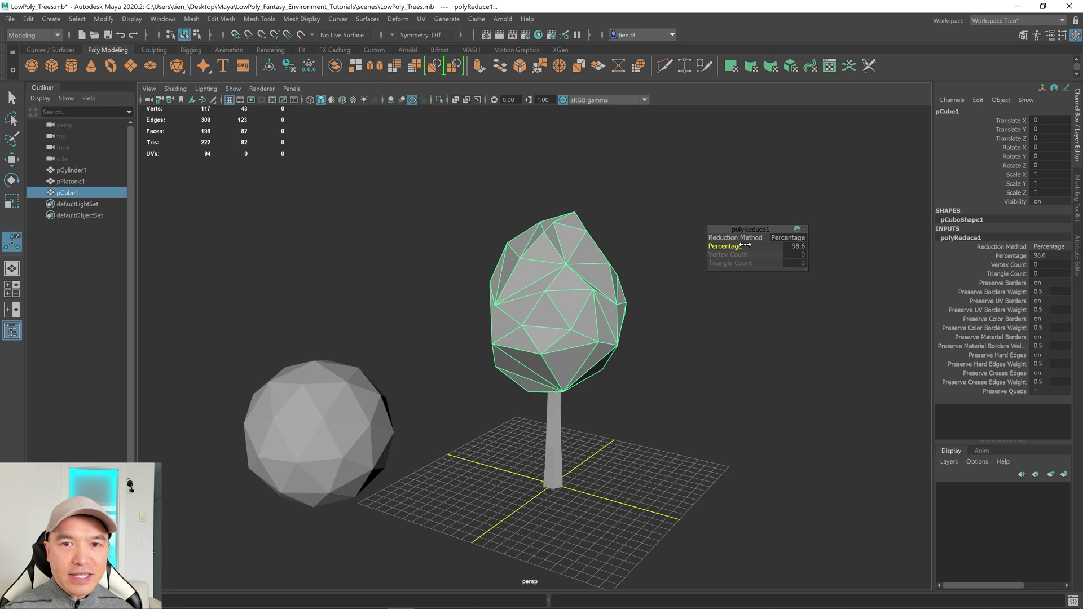
pyautogui.moveTo(731, 246); pyautogui.dragTo(772, 245)
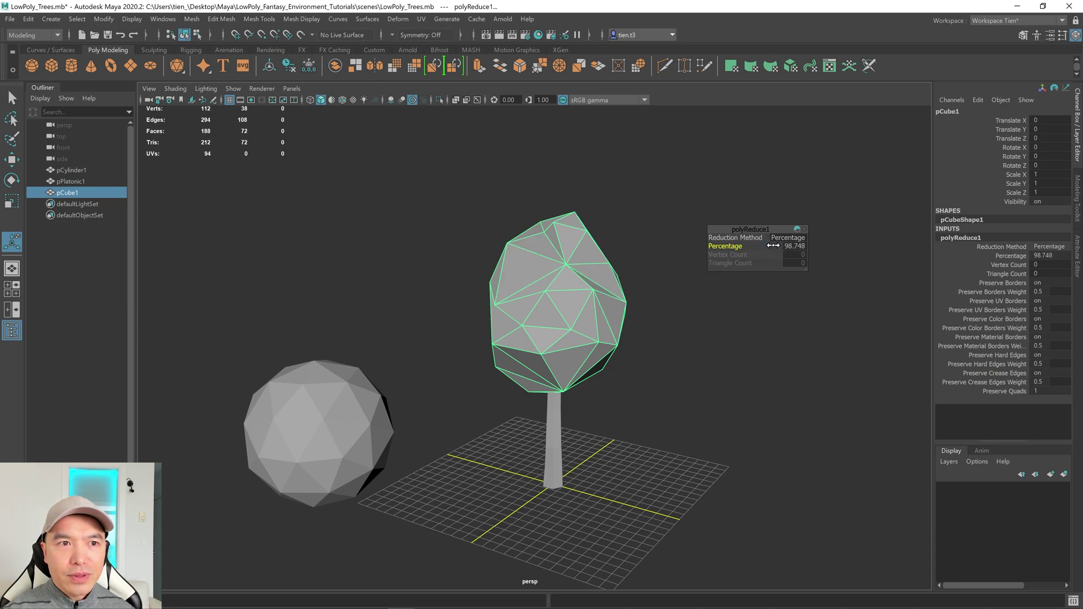
pyautogui.keyDown('alt'); pyautogui.moveTo(611, 350); pyautogui.dragTo(437, 328); pyautogui.keyUp('alt')
pyautogui.press('q')
pyautogui.click(555, 211)
# Move one foliage vertex upward to refine the faceted silhouette, and return to object selection with nothing selected.
pyautogui.scroll(-3, 600, 279)
pyautogui.keyDown('alt'); pyautogui.moveTo(601, 281); pyautogui.dragTo(828, 308); pyautogui.keyUp('alt')
pyautogui.scroll(7, 607, 307)
pyautogui.click(483, 285)
pyautogui.scroll(1, 533, 279)
pyautogui.keyDown('alt'); pyautogui.moveTo(537, 277); pyautogui.dragTo(536, 288); pyautogui.keyUp('alt')
pyautogui.moveTo(513, 222); pyautogui.dragTo(449, 213, button='right')
pyautogui.click(530, 288)
pyautogui.press('w')
pyautogui.moveTo(529, 288); pyautogui.dragTo(522, 259)
pyautogui.moveTo(600, 292)
pyautogui.keyDown('alt'); pyautogui.mouseDown()
pyautogui.moveTo(525, 302)
pyautogui.moveTo(615, 286)
pyautogui.mouseUp(); pyautogui.keyUp('alt')
pyautogui.scroll(-4, 573, 288)
pyautogui.keyDown('alt'); pyautogui.moveTo(523, 278); pyautogui.dragTo(482, 287); pyautogui.keyUp('alt')
pyautogui.scroll(-3, 494, 314)
pyautogui.moveTo(489, 276); pyautogui.dragTo(574, 215, button='right')
pyautogui.click(574, 215)
# Scale the foliage uniformly to 0.856, adjust its position on the trunk, and deselect it.
pyautogui.keyDown('alt'); pyautogui.moveTo(589, 327); pyautogui.dragTo(468, 342); pyautogui.keyUp('alt')
pyautogui.click(521, 330)
pyautogui.press('r')
pyautogui.press('w')
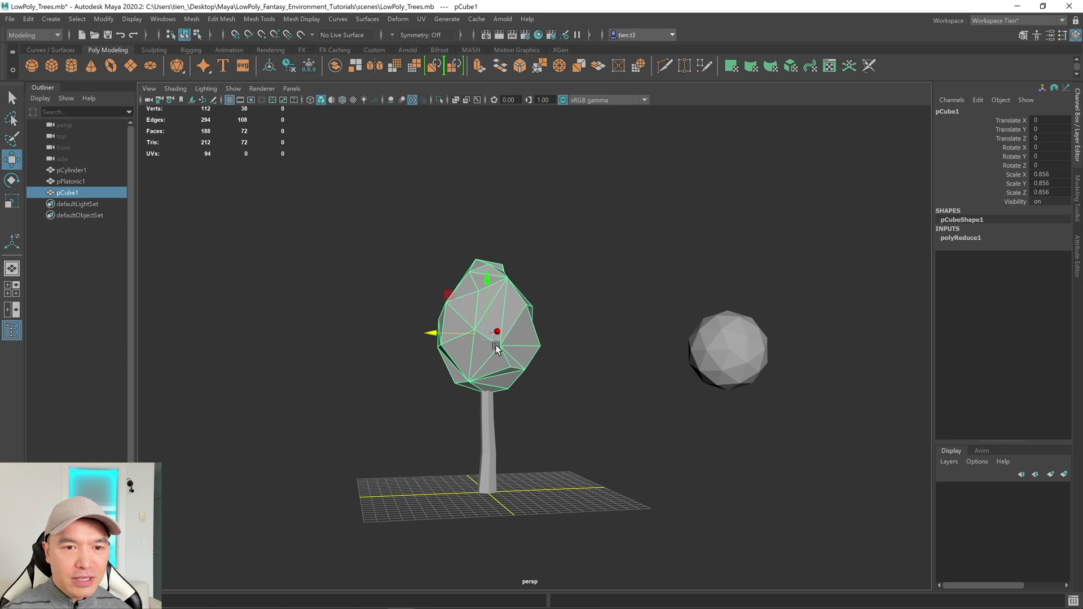
pyautogui.moveTo(488, 291); pyautogui.dragTo(628, 417)
pyautogui.click(574, 416)
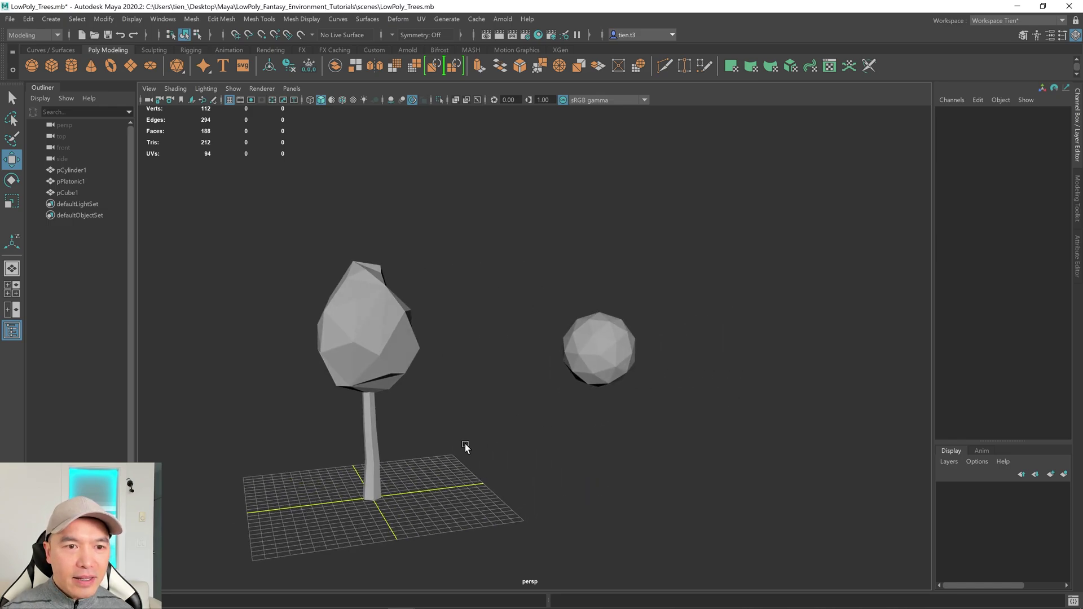
# Duplicate the trunk and move the copy along Z to about -16.369 beside the first tree.
pyautogui.click(367, 458)
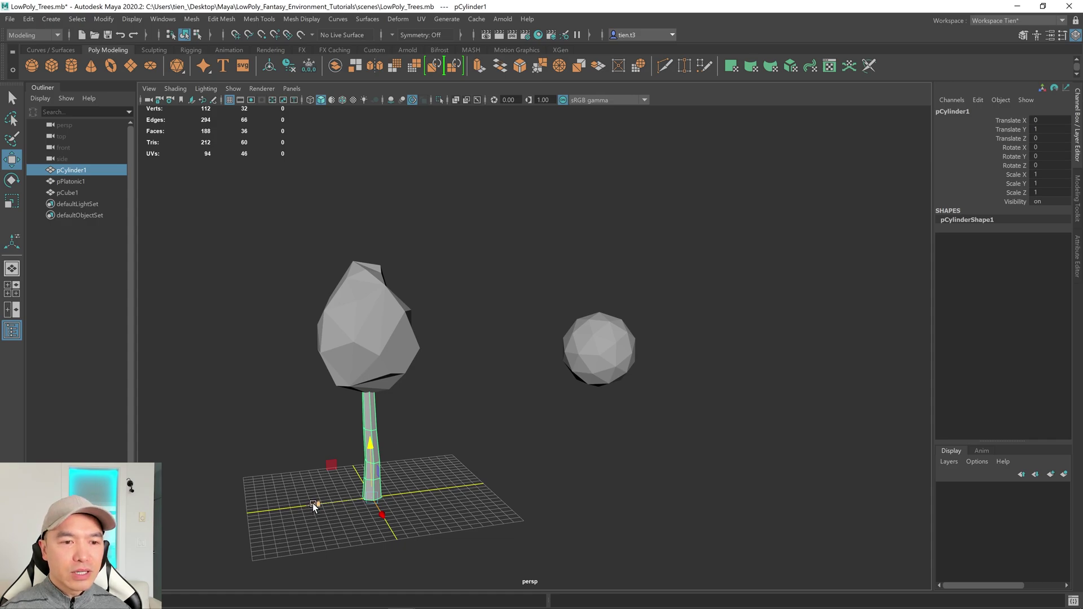
pyautogui.hotkey('ctrl', 'd')
pyautogui.moveTo(312, 504); pyautogui.dragTo(470, 480)
pyautogui.keyDown('alt'); pyautogui.moveTo(540, 470); pyautogui.dragTo(419, 489); pyautogui.keyUp('alt')
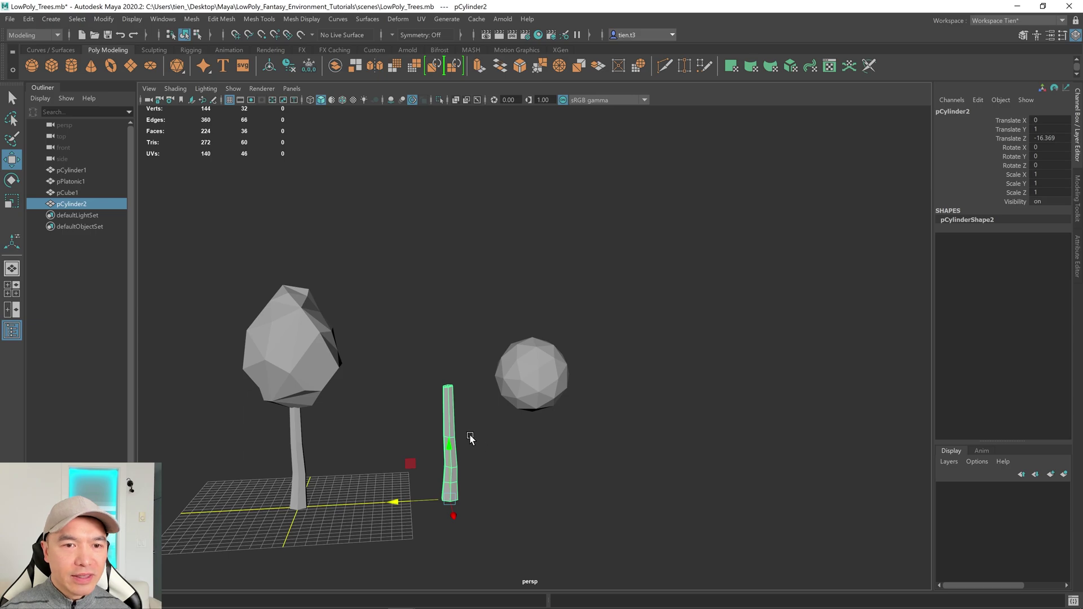
# Place the faceted sphere on the second trunk at Translate Y 15.581 and Z -16.257, and scale it uniformly to 5.084.
pyautogui.keyDown('alt'); pyautogui.moveTo(358, 441); pyautogui.dragTo(361, 439); pyautogui.keyUp('alt')
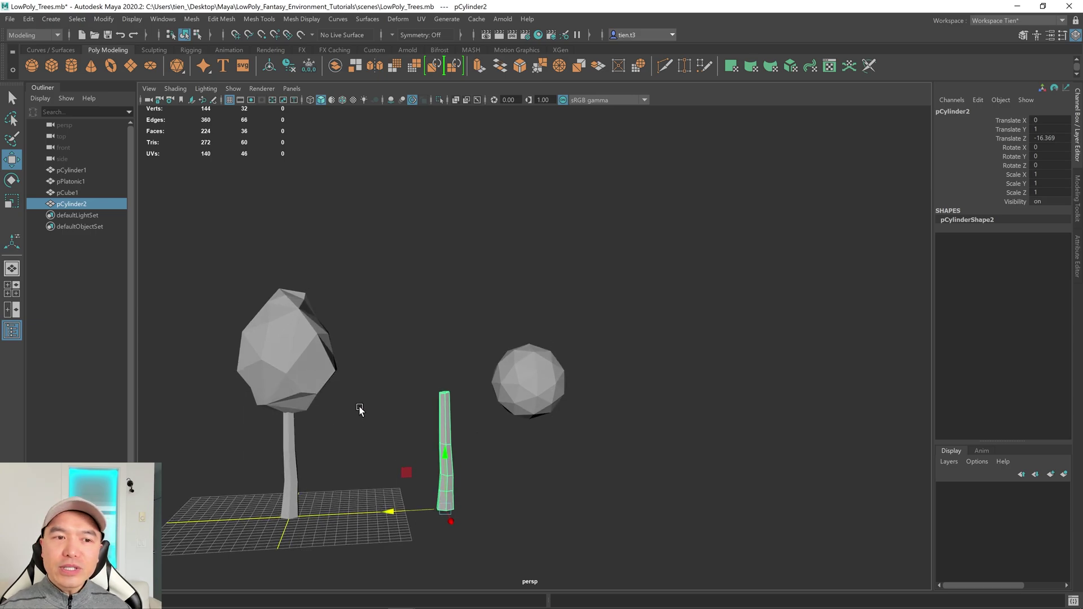
pyautogui.keyDown('alt'); pyautogui.moveTo(283, 388); pyautogui.dragTo(375, 391); pyautogui.keyUp('alt')
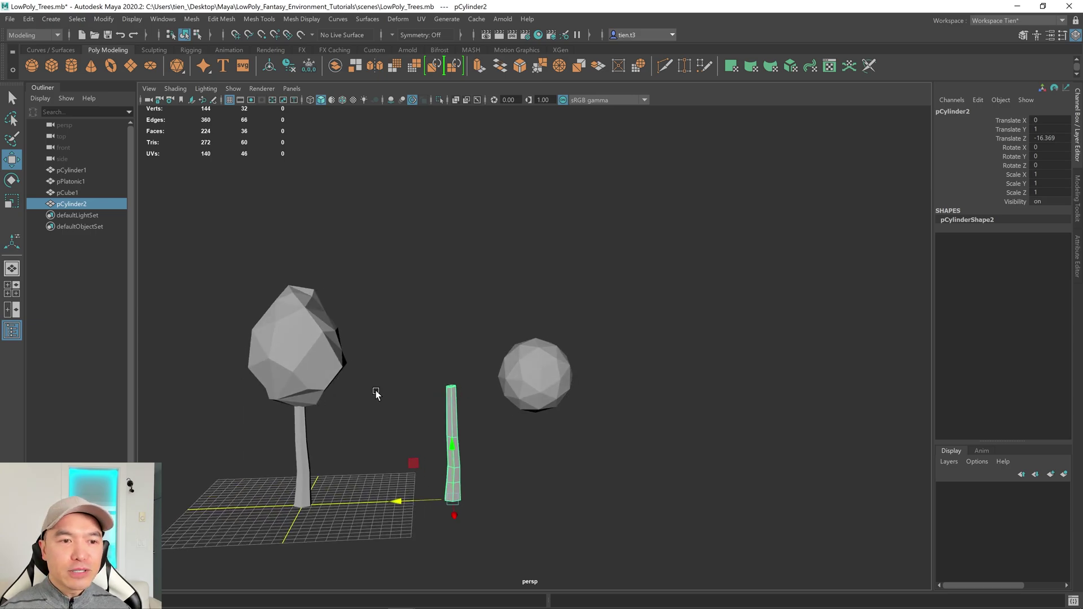
pyautogui.click(537, 371)
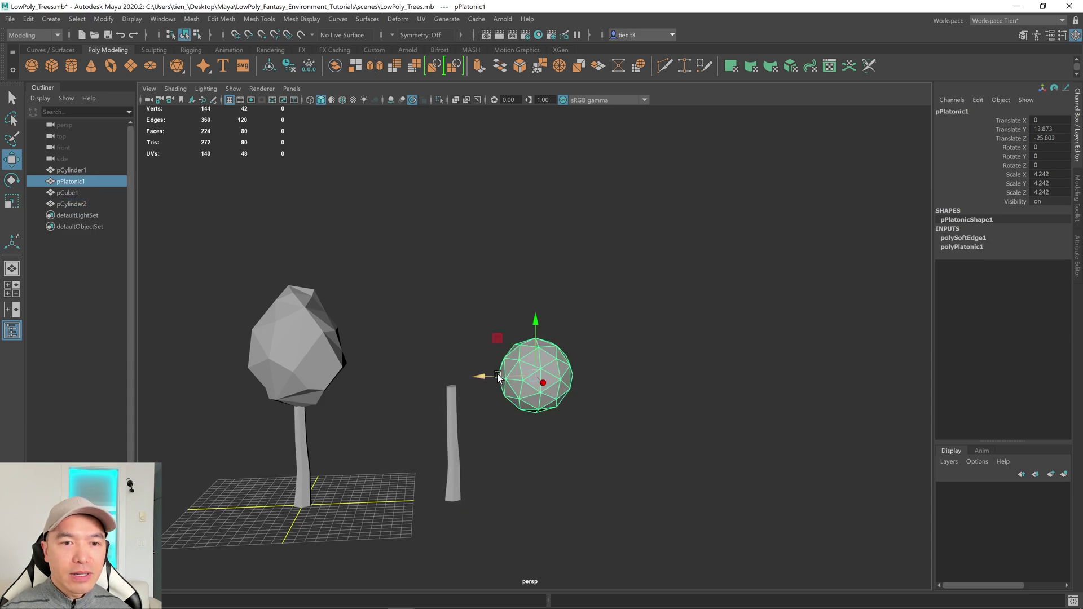
pyautogui.moveTo(481, 378); pyautogui.dragTo(398, 379)
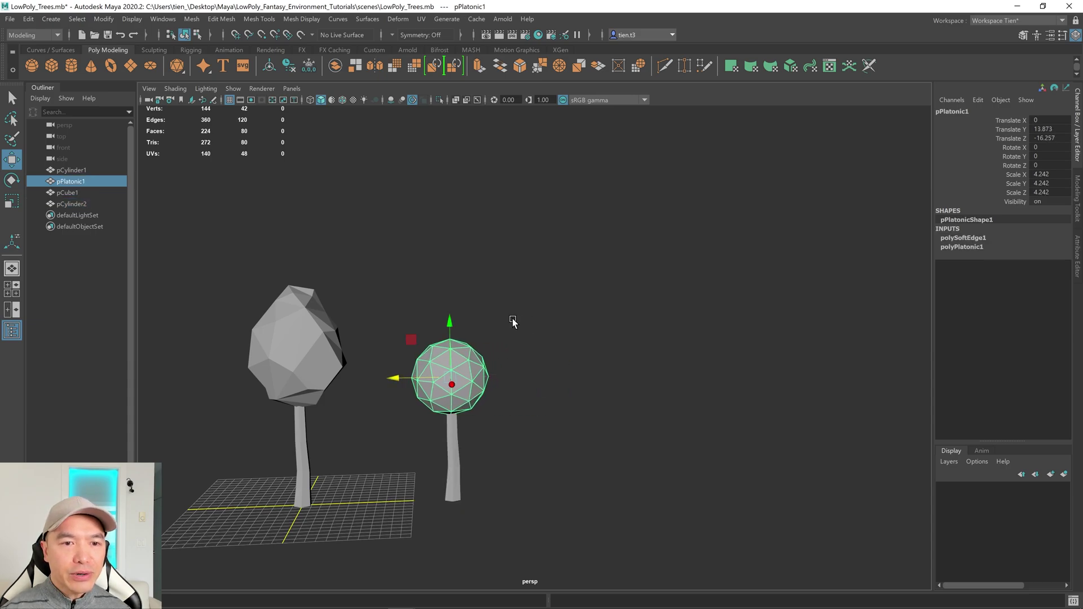
pyautogui.moveTo(449, 333); pyautogui.dragTo(449, 317)
pyautogui.press('r')
pyautogui.moveTo(451, 364)
pyautogui.mouseDown()
pyautogui.moveTo(472, 352)
pyautogui.moveTo(457, 352)
pyautogui.mouseUp()
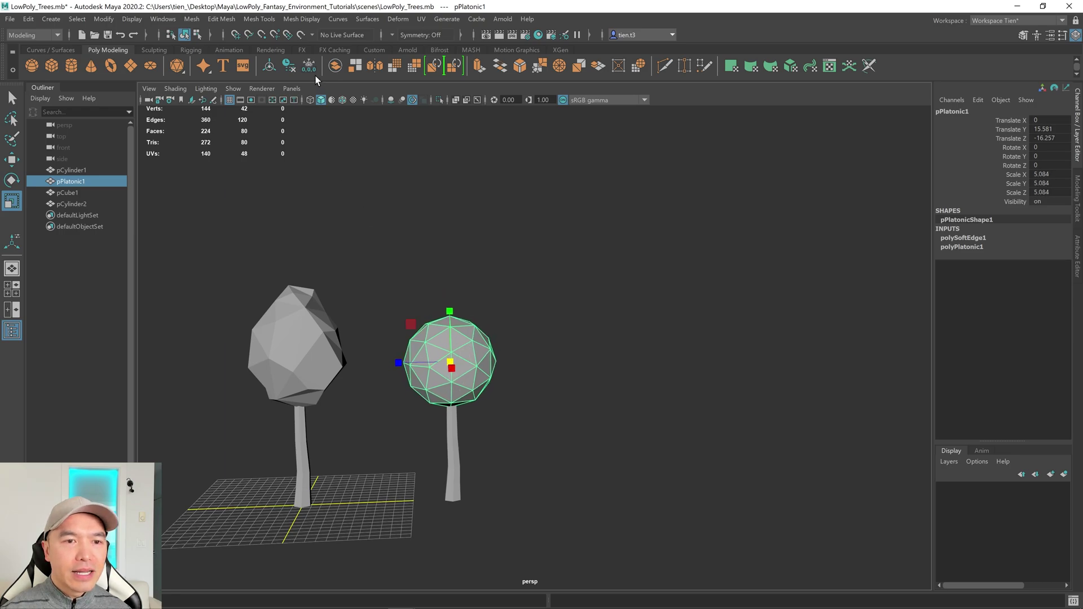
# Freeze the sphere's transforms, clear its history, and apply a Transform Component vertex operation with Random 0.4683.
pyautogui.click(290, 70)
pyautogui.keyDown('alt'); pyautogui.moveTo(594, 299); pyautogui.dragTo(647, 360); pyautogui.keyUp('alt')
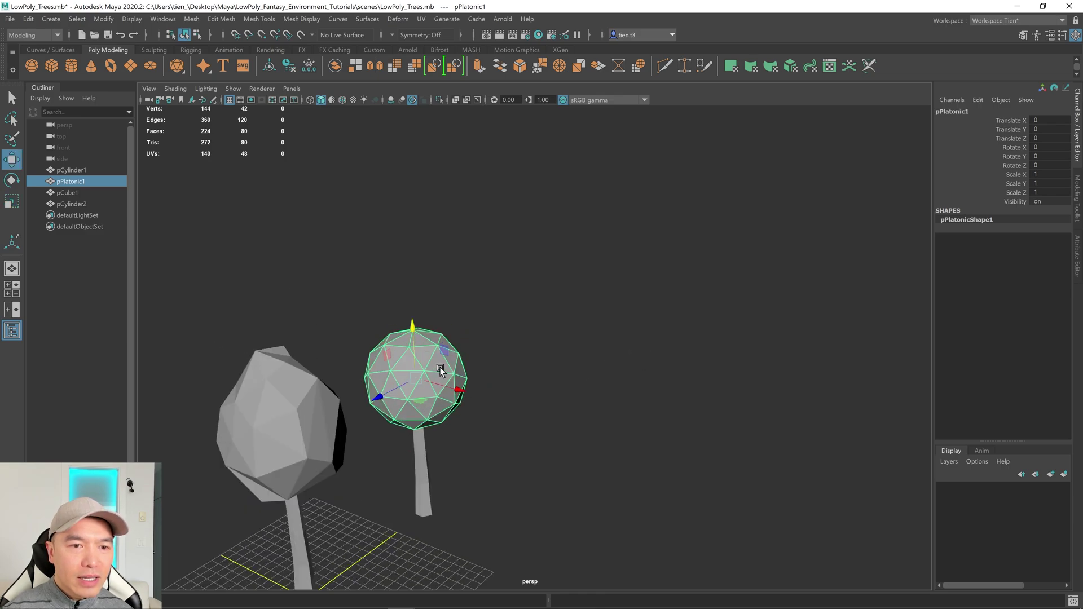
pyautogui.click(214, 19)
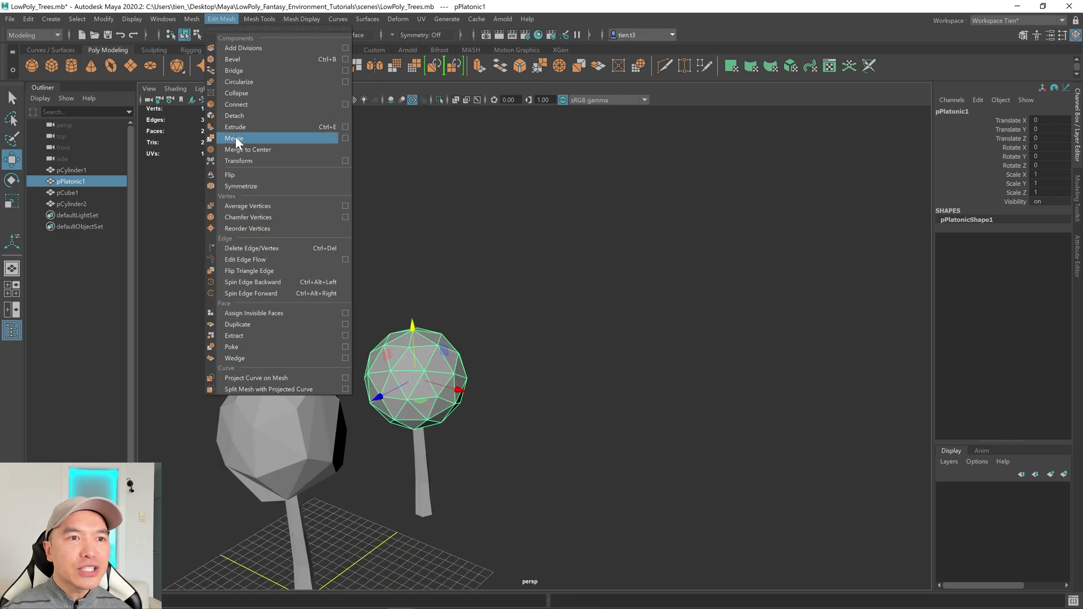
pyautogui.click(346, 162)
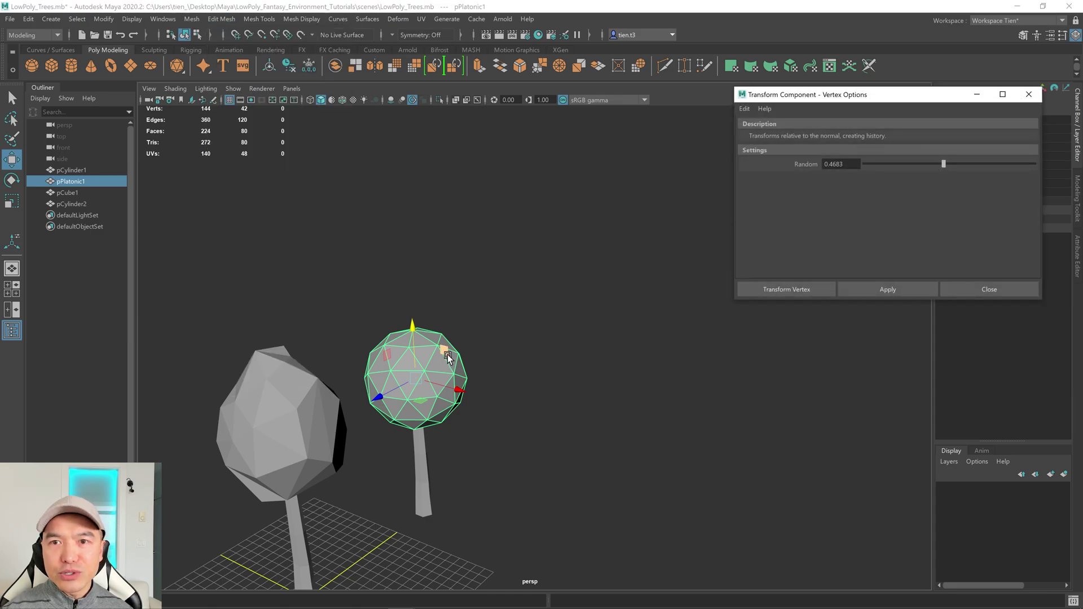
pyautogui.click(802, 287)
pyautogui.keyDown('alt'); pyautogui.moveTo(764, 300); pyautogui.dragTo(455, 370); pyautogui.keyUp('alt')
pyautogui.scroll(2, 559, 344)
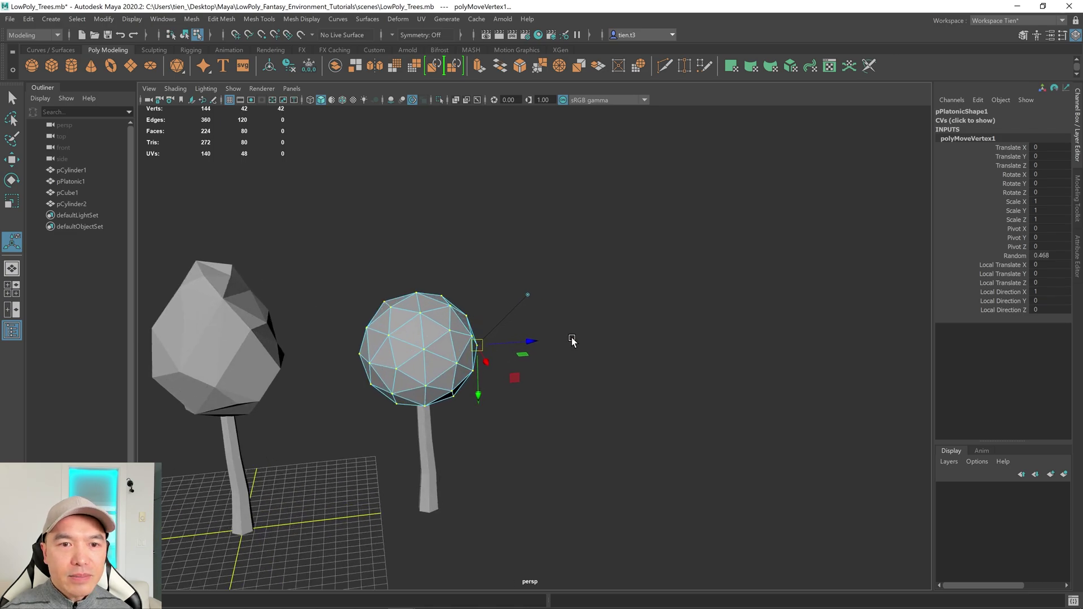
# Pull the sphere's vertices outward along their normals to make it irregular, and return to object selection.
pyautogui.moveTo(529, 342); pyautogui.dragTo(534, 372)
pyautogui.scroll(-3, 582, 372)
pyautogui.moveTo(500, 332); pyautogui.dragTo(586, 264, button='right')
# Scale the irregular second foliage uniformly to 0.449 so it fits its trunk.
pyautogui.press('r')
pyautogui.moveTo(516, 339); pyautogui.dragTo(445, 363)
pyautogui.press('f')
pyautogui.scroll(-3, 607, 345)
pyautogui.moveTo(608, 345)
pyautogui.keyDown('alt'); pyautogui.mouseDown()
pyautogui.moveTo(615, 366)
pyautogui.moveTo(655, 368)
pyautogui.moveTo(616, 375)
pyautogui.moveTo(748, 372)
pyautogui.moveTo(646, 381)
pyautogui.moveTo(740, 380)
pyautogui.moveTo(602, 356)
pyautogui.mouseUp(); pyautogui.keyUp('alt')
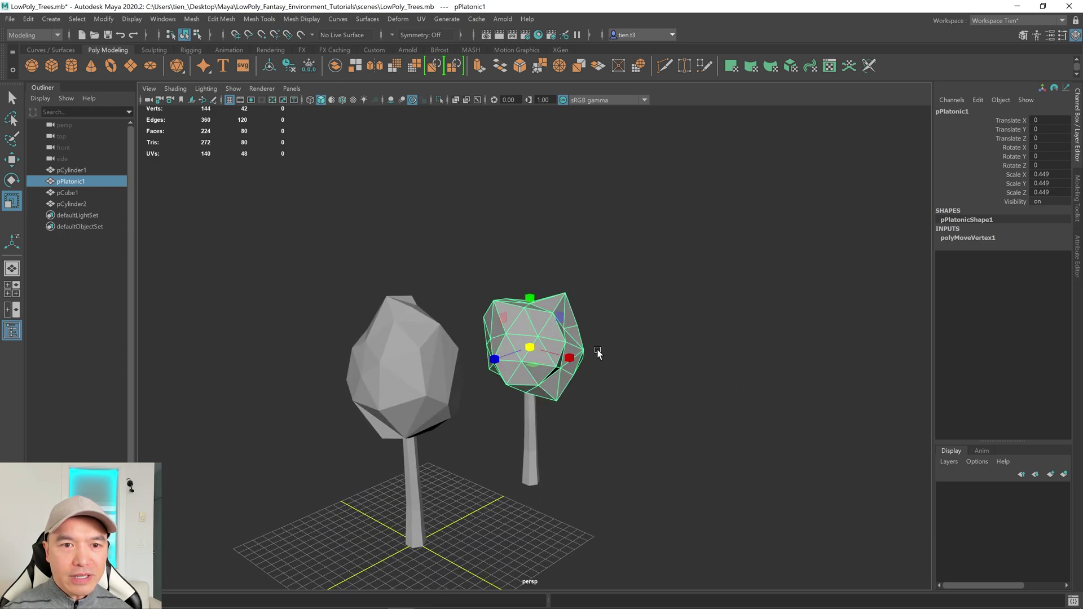
# Rotate the second foliage freely on its trunk for a more varied silhouette, and deselect it.
pyautogui.press('e')
pyautogui.moveTo(514, 337); pyautogui.dragTo(550, 394)
pyautogui.keyDown('alt'); pyautogui.moveTo(642, 384); pyautogui.dragTo(753, 377); pyautogui.keyUp('alt')
pyautogui.moveTo(535, 330); pyautogui.dragTo(593, 310)
pyautogui.press('q')
pyautogui.moveTo(587, 308); pyautogui.dragTo(650, 257, button='right')
pyautogui.keyDown('alt'); pyautogui.moveTo(656, 264); pyautogui.dragTo(571, 337); pyautogui.keyUp('alt')
pyautogui.click(515, 203)
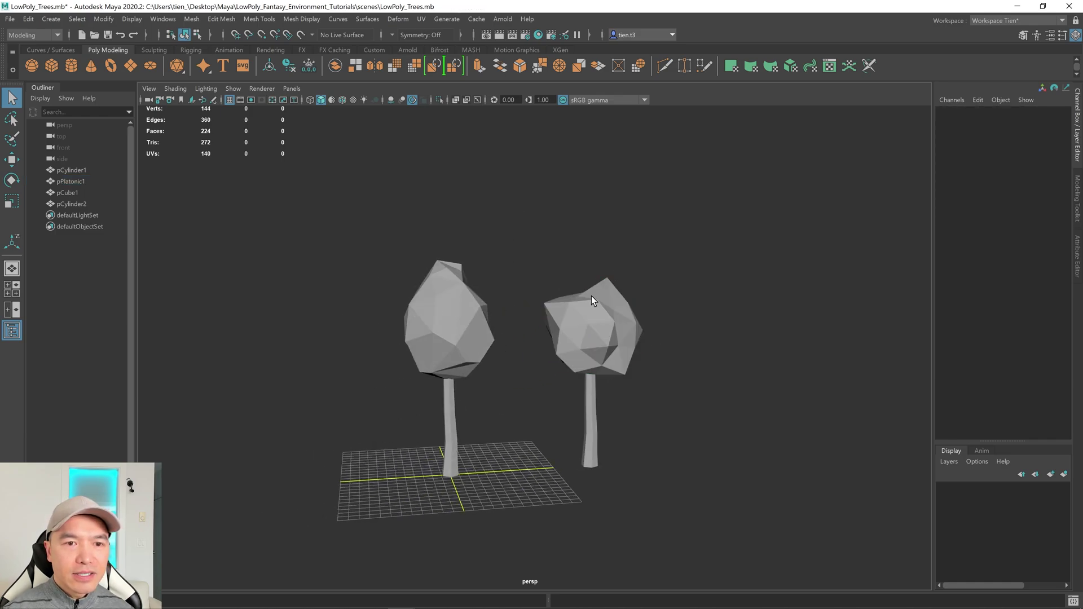
# Assign the existing material Foliage_01_Mat to the first tree's foliage.
pyautogui.click(456, 321)
pyautogui.rightClick(431, 289)
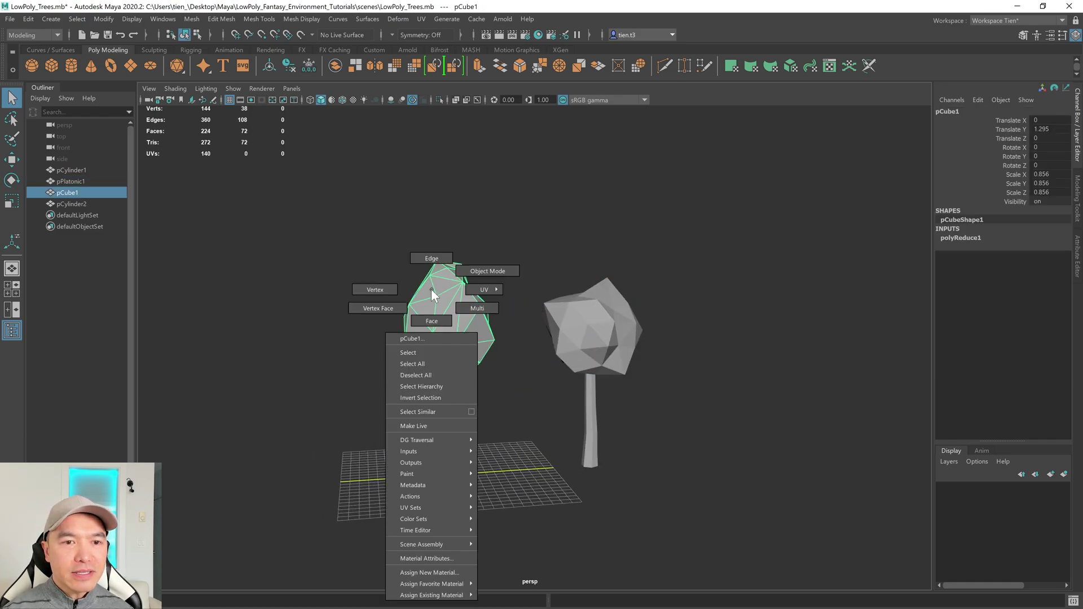
pyautogui.moveTo(441, 597)
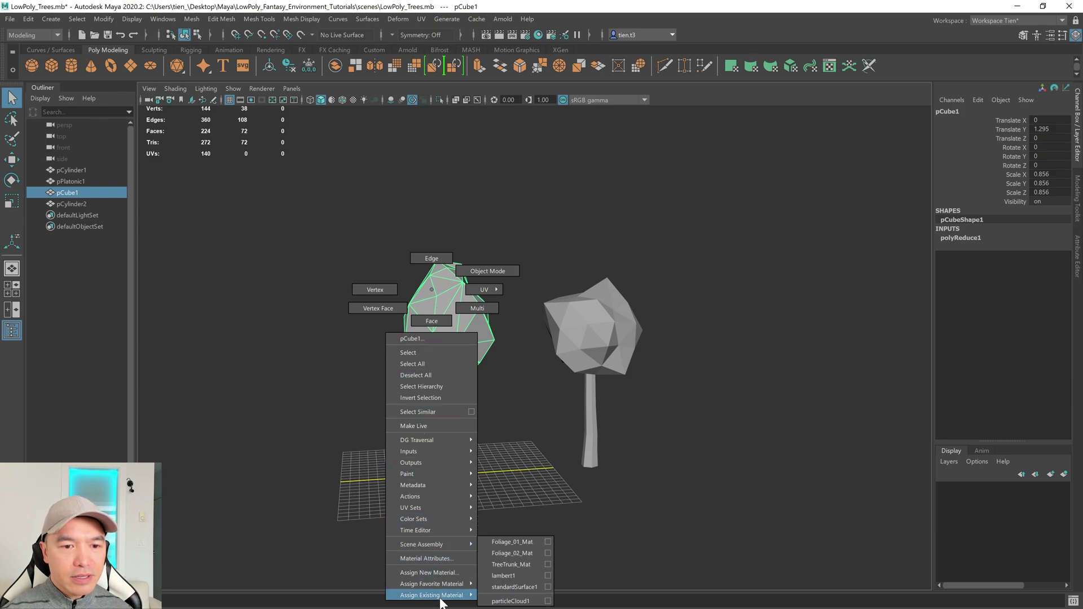
pyautogui.click(512, 541)
# Assign the existing material Foliage_02_Mat to the second tree's irregular foliage.
pyautogui.click(625, 333)
pyautogui.rightClick(597, 296)
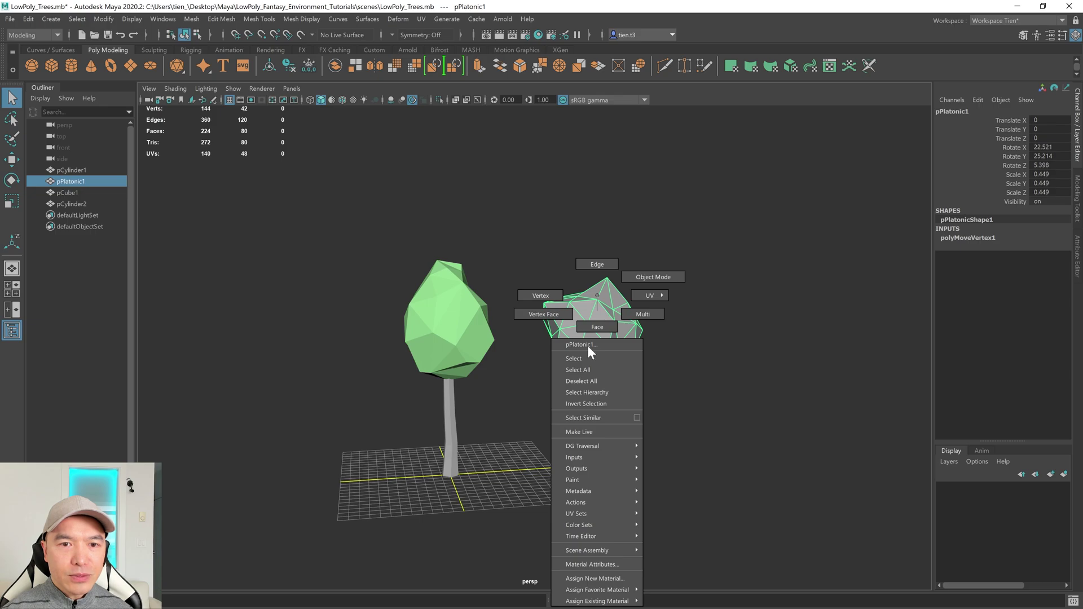
pyautogui.moveTo(604, 600)
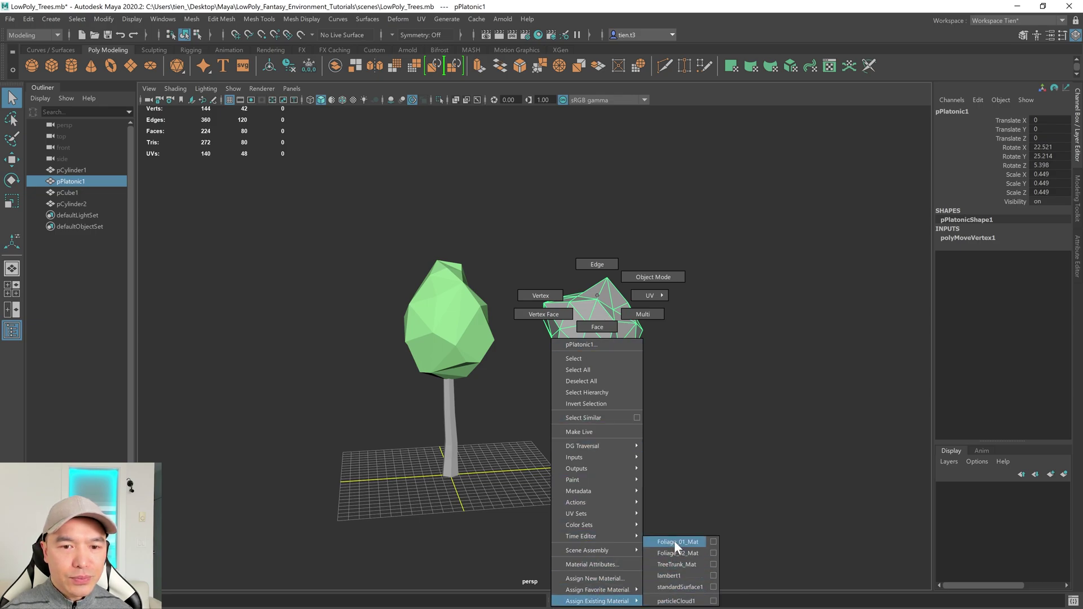
pyautogui.click(673, 552)
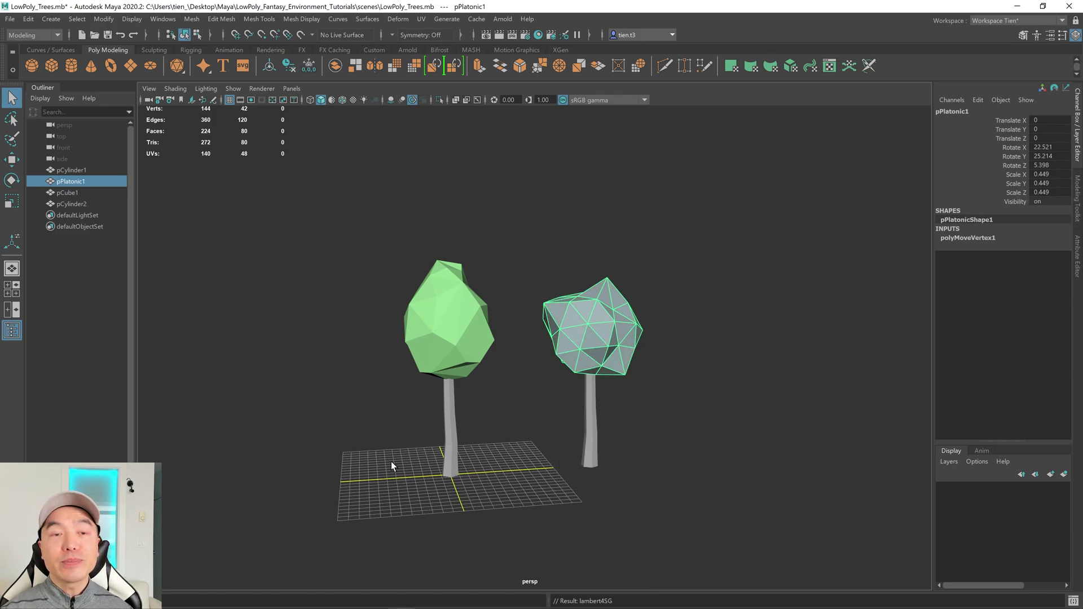
# Select both trunks together, assign them the existing material TreeTrunk_Mat, and clear the selection.
pyautogui.moveTo(363, 435); pyautogui.dragTo(706, 431)
pyautogui.rightClick(675, 296)
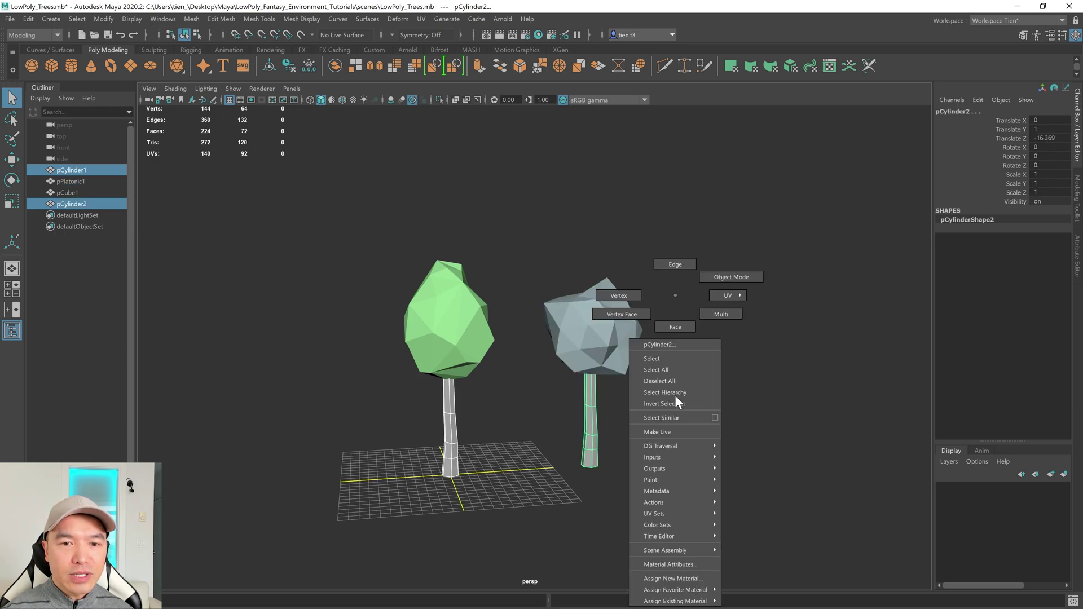
pyautogui.moveTo(678, 590)
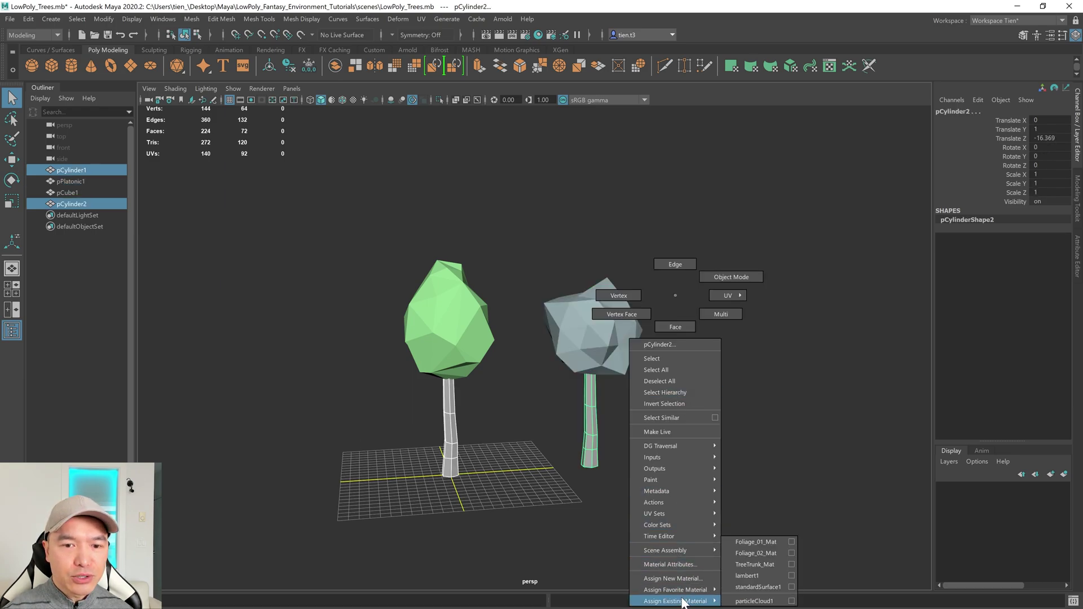
pyautogui.click(752, 563)
pyautogui.click(736, 465)
# Move the whole second tree about 4.96 units along Z toward the first, then shift the first tree about 5.04 units the same way.
pyautogui.keyDown('alt'); pyautogui.moveTo(735, 466); pyautogui.dragTo(667, 464, button='middle'); pyautogui.keyUp('alt')
pyautogui.moveTo(660, 447)
pyautogui.keyDown('alt'); pyautogui.mouseDown()
pyautogui.moveTo(599, 442)
pyautogui.moveTo(656, 443)
pyautogui.mouseUp(); pyautogui.keyUp('alt')
pyautogui.scroll(4, 655, 443)
pyautogui.keyDown('alt'); pyautogui.moveTo(633, 444); pyautogui.dragTo(558, 464, button='middle'); pyautogui.keyUp('alt')
pyautogui.scroll(-4, 558, 464)
pyautogui.keyDown('alt'); pyautogui.moveTo(559, 464); pyautogui.dragTo(534, 466); pyautogui.keyUp('alt')
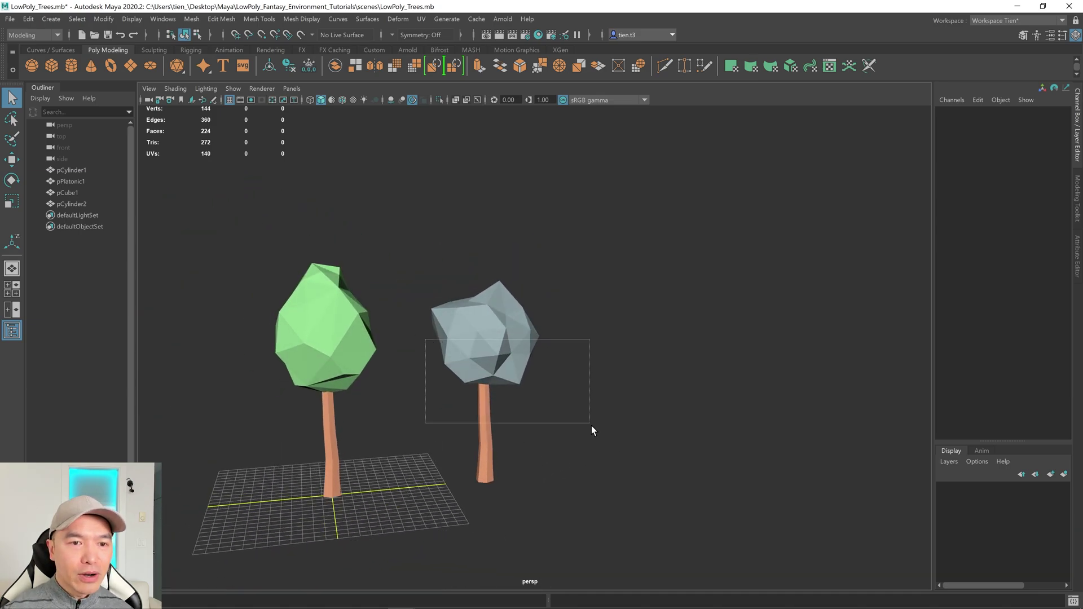
pyautogui.moveTo(591, 425); pyautogui.dragTo(590, 424)
pyautogui.press('w')
pyautogui.moveTo(429, 344); pyautogui.dragTo(381, 352)
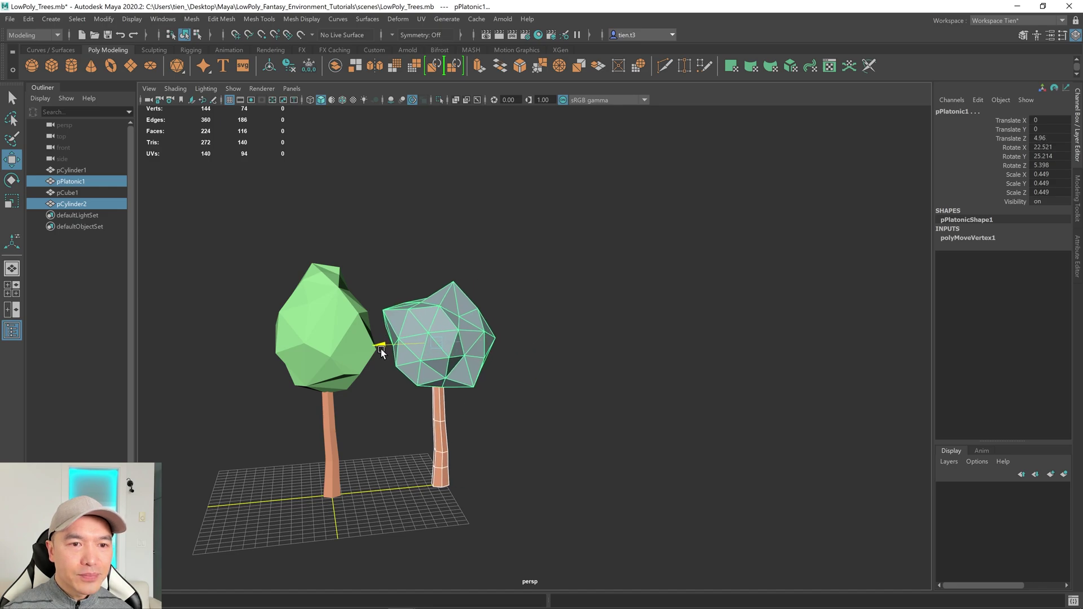
pyautogui.moveTo(169, 280); pyautogui.dragTo(322, 445)
pyautogui.moveTo(264, 345); pyautogui.dragTo(212, 342)
# Hide the viewport grid, deselect the first tree, and collapse the Channel Box to present both finished trees.
pyautogui.keyDown('alt'); pyautogui.moveTo(314, 429); pyautogui.dragTo(431, 419); pyautogui.keyUp('alt')
pyautogui.keyDown('alt'); pyautogui.moveTo(431, 419); pyautogui.dragTo(574, 360, button='middle'); pyautogui.keyUp('alt')
pyautogui.click(229, 99)
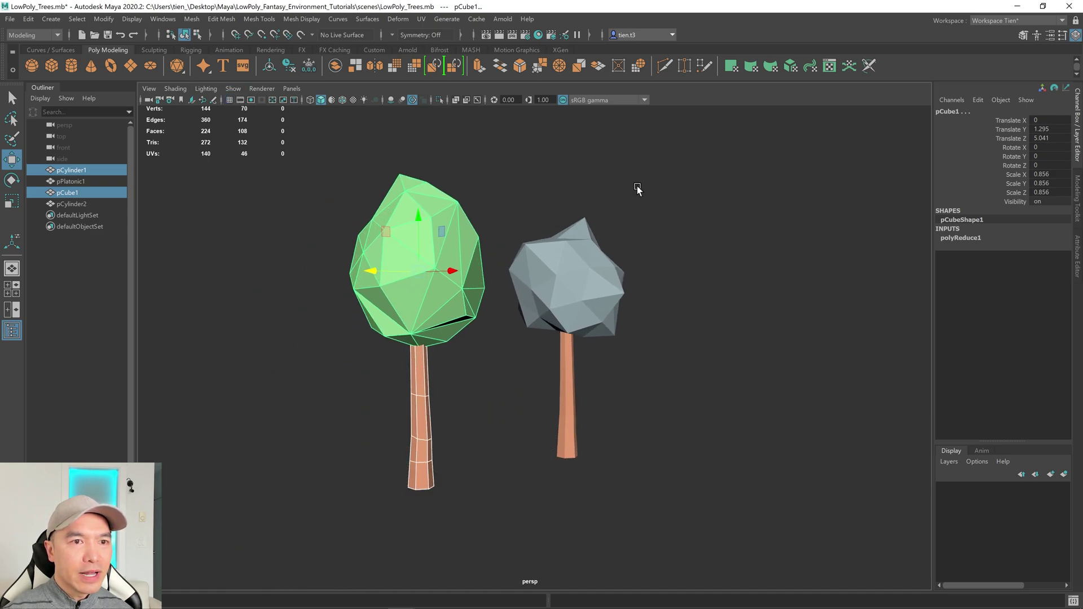
pyautogui.click(681, 244)
pyautogui.keyDown('alt'); pyautogui.moveTo(794, 235); pyautogui.dragTo(756, 249, button='middle'); pyautogui.keyUp('alt')
pyautogui.click(1076, 125)
pyautogui.moveTo(763, 309)
pyautogui.keyDown('alt'); pyautogui.mouseDown()
pyautogui.moveTo(670, 330)
pyautogui.moveTo(764, 324)
pyautogui.moveTo(720, 330)
pyautogui.moveTo(598, 289)
pyautogui.moveTo(716, 289)
pyautogui.moveTo(706, 278)
pyautogui.mouseUp(); pyautogui.keyUp('alt')
pyautogui.scroll(-3, 738, 317)
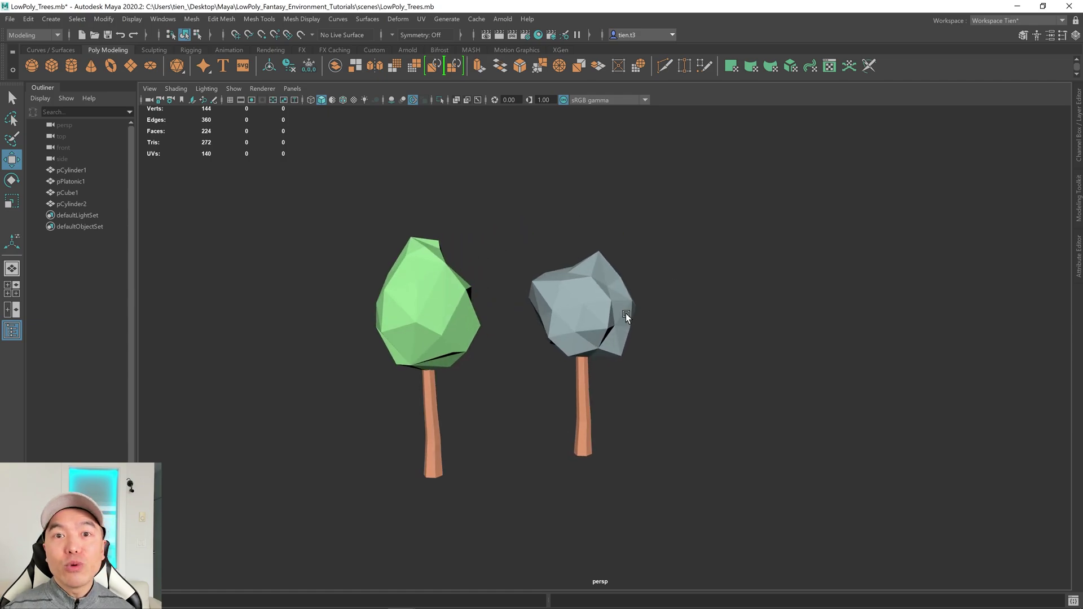
pyautogui.keyDown('alt'); pyautogui.moveTo(628, 313); pyautogui.dragTo(625, 318); pyautogui.keyUp('alt')
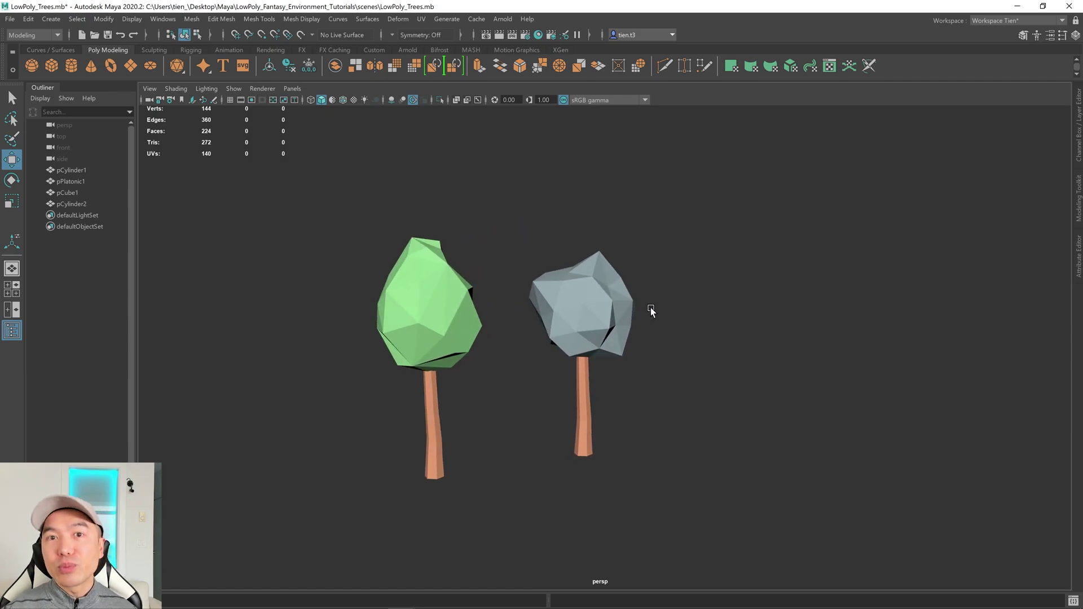
pyautogui.moveTo(553, 299)
pyautogui.keyDown('alt'); pyautogui.mouseDown()
pyautogui.moveTo(557, 314)
pyautogui.moveTo(571, 307)
pyautogui.mouseUp(); pyautogui.keyUp('alt')
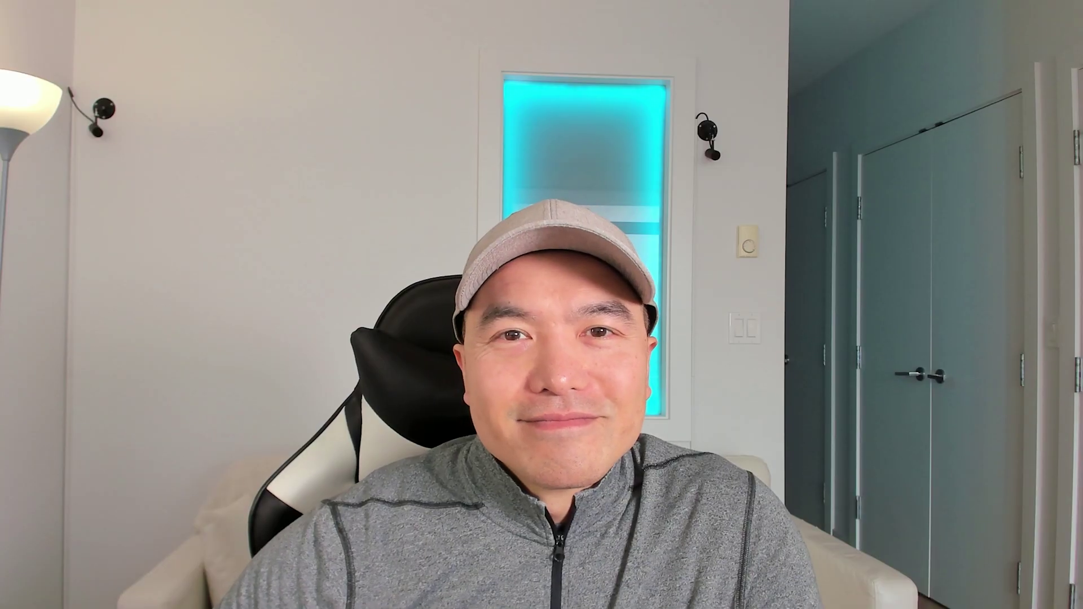